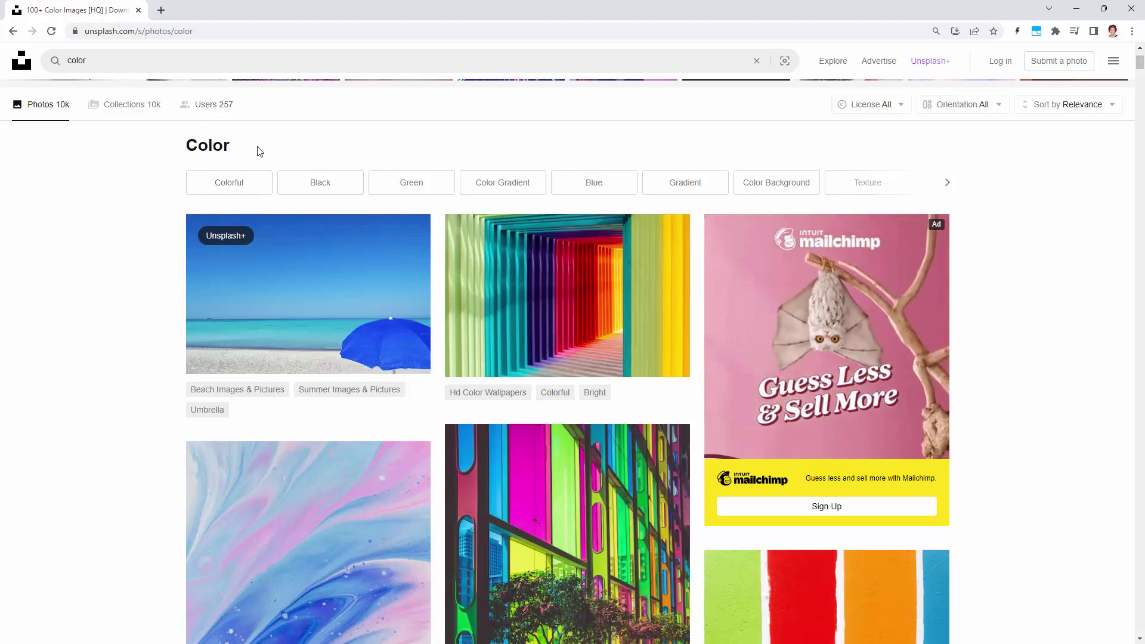
Step: Browse the Unsplash search results for "color" to examine photos with vivid, varied colors
{"action": "scroll", "coordinate": [1002, 346], "scroll_direction": "down", "scroll_amount": 6}
{"action": "scroll", "coordinate": [1026, 402], "scroll_direction": "down", "scroll_amount": 9}
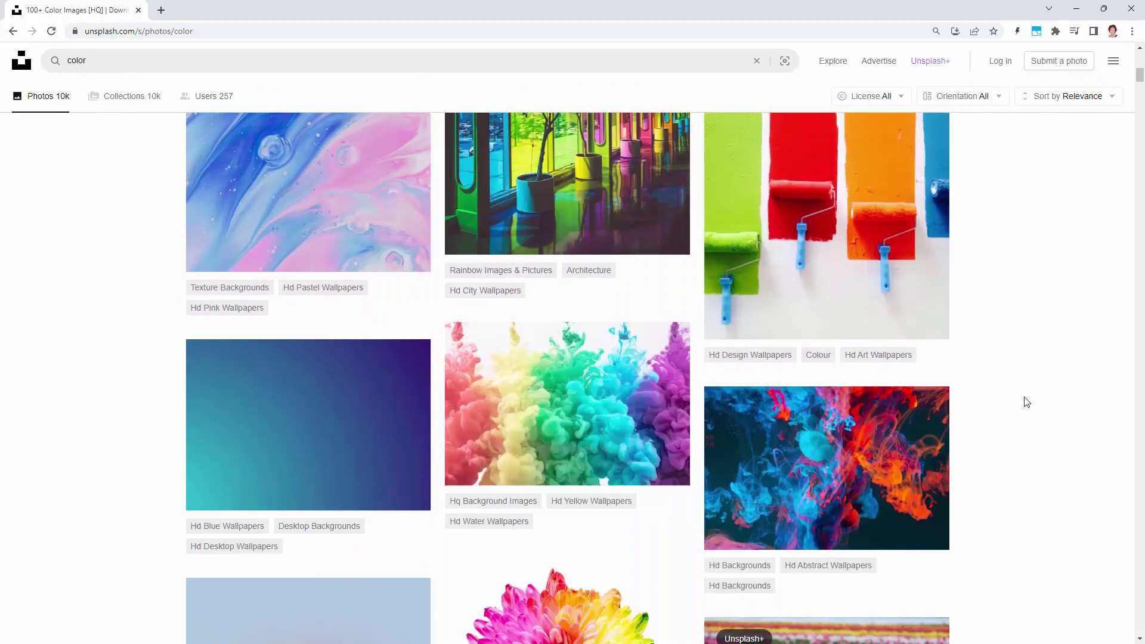
{"action": "scroll", "coordinate": [1032, 421], "scroll_direction": "down", "scroll_amount": 11}
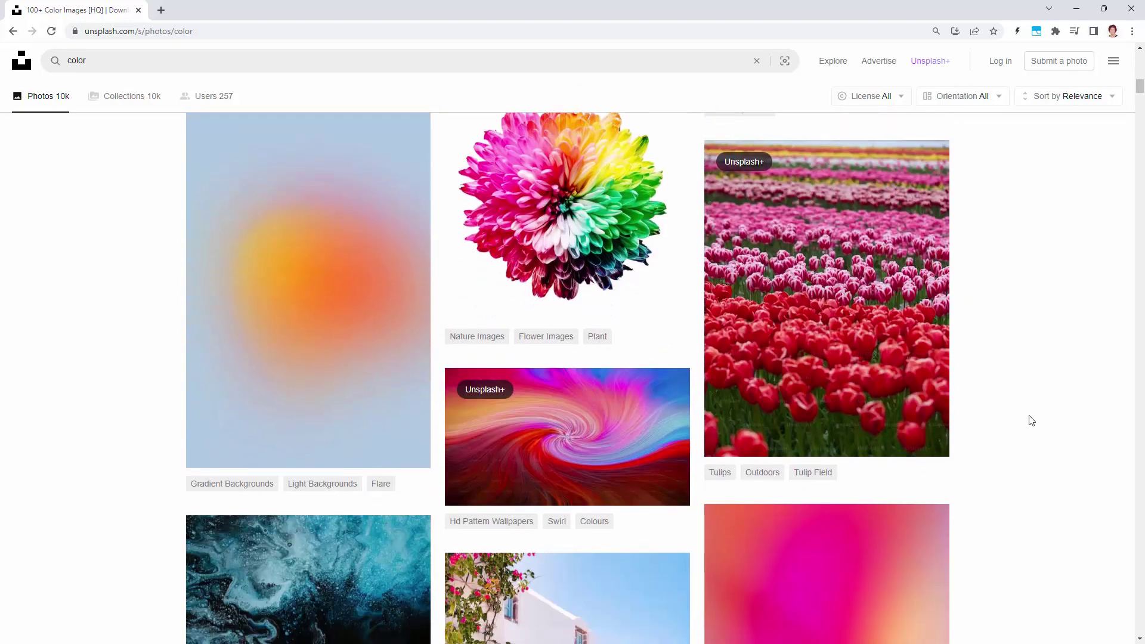
{"action": "scroll", "coordinate": [1029, 426], "scroll_direction": "down", "scroll_amount": 2}
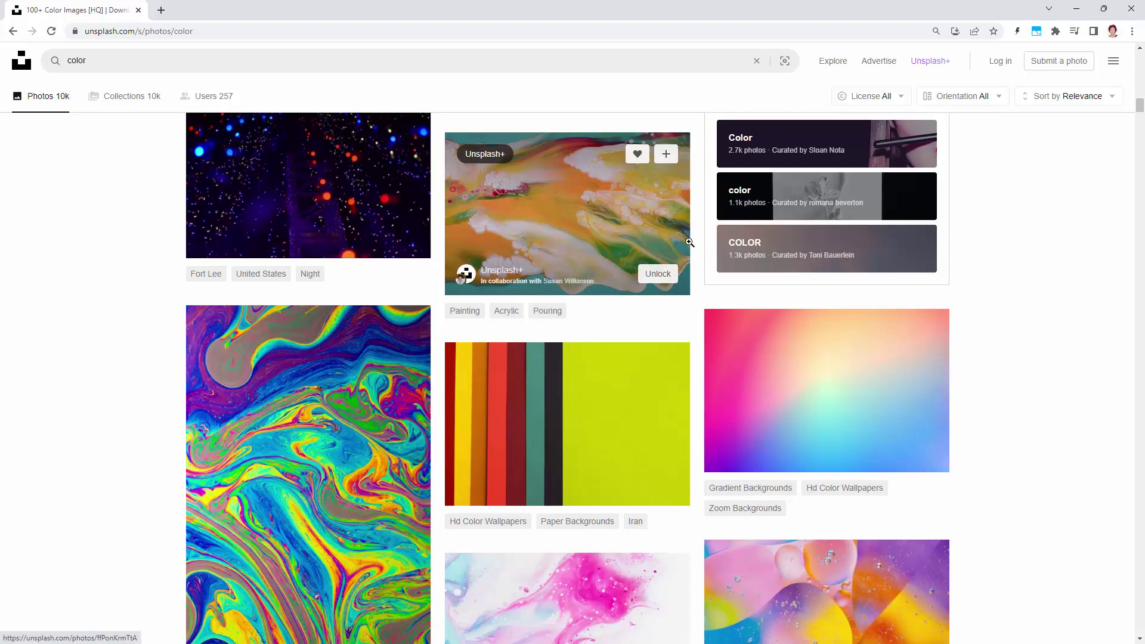
{"action": "scroll", "coordinate": [1058, 462], "scroll_direction": "down", "scroll_amount": 3}
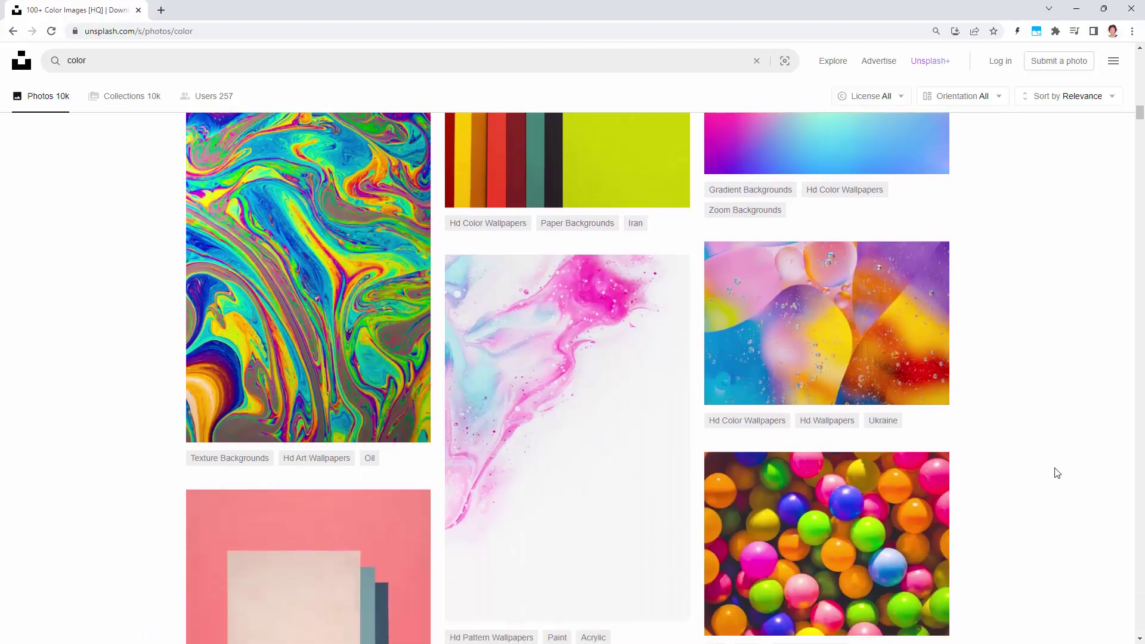
{"action": "scroll", "coordinate": [1058, 470], "scroll_direction": "down", "scroll_amount": 7}
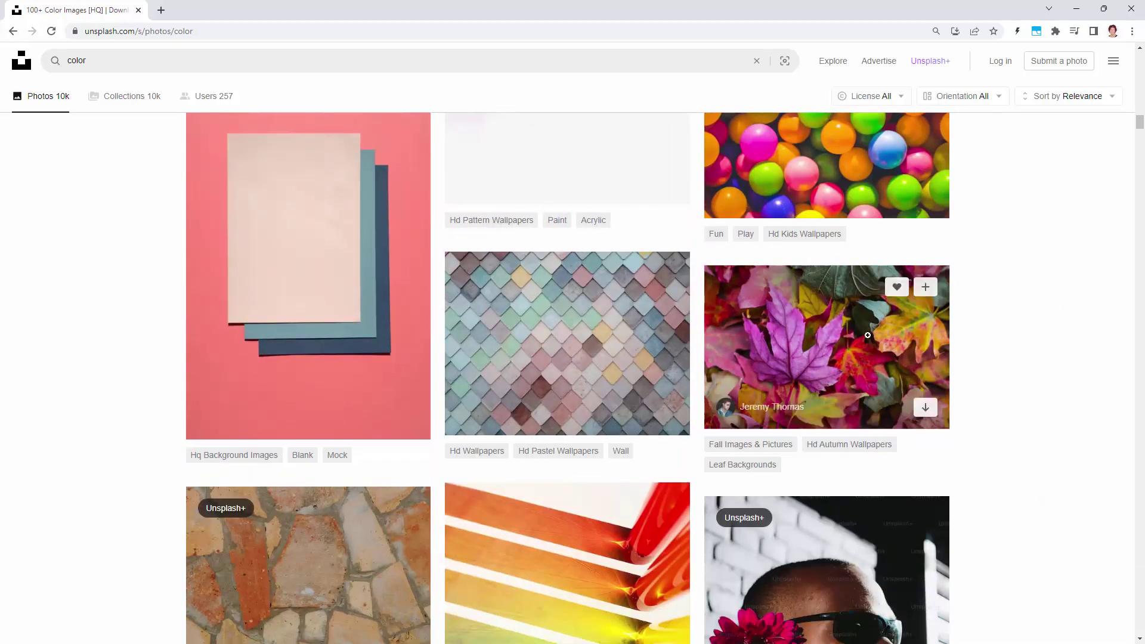
{"action": "scroll", "coordinate": [1055, 393], "scroll_direction": "down", "scroll_amount": 10}
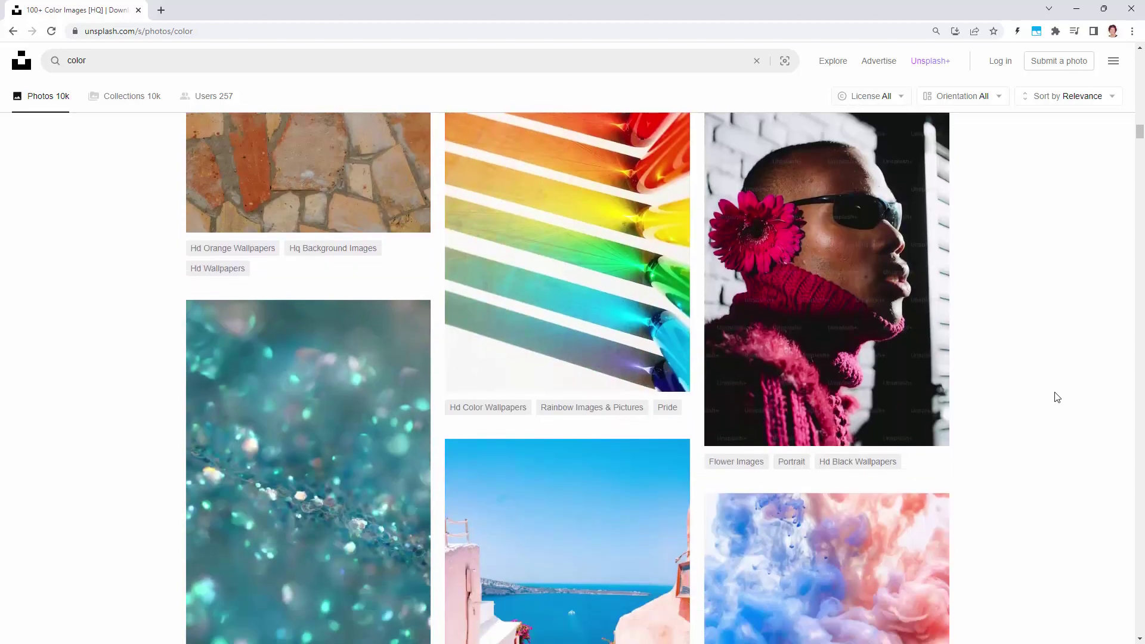
{"action": "scroll", "coordinate": [1055, 405], "scroll_direction": "down", "scroll_amount": 8}
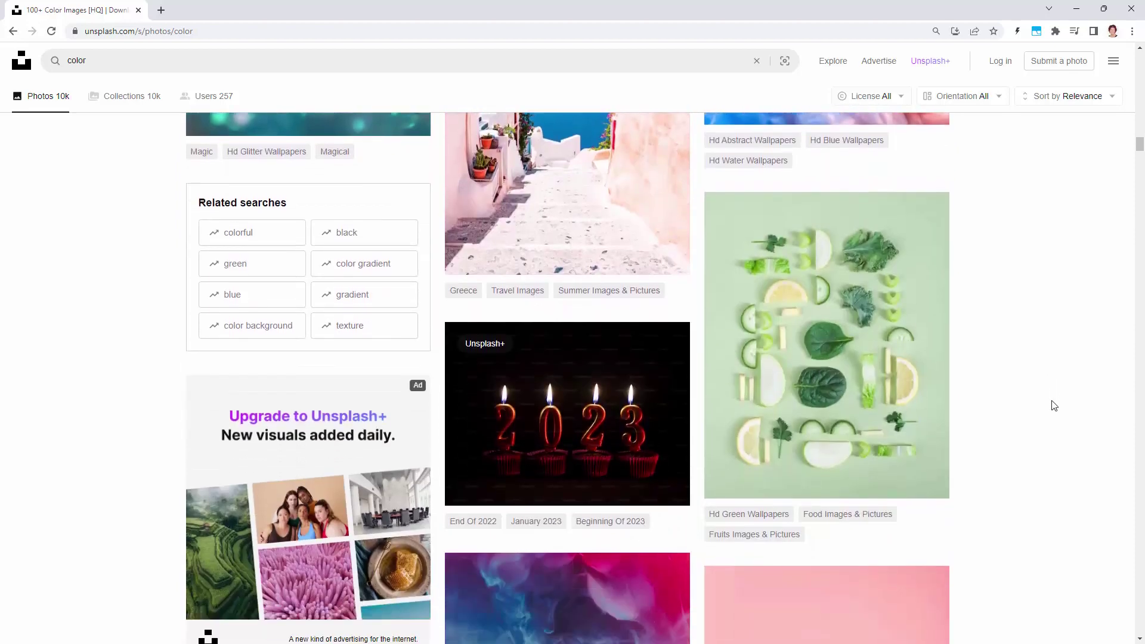
{"action": "scroll", "coordinate": [1054, 406], "scroll_direction": "down", "scroll_amount": 7}
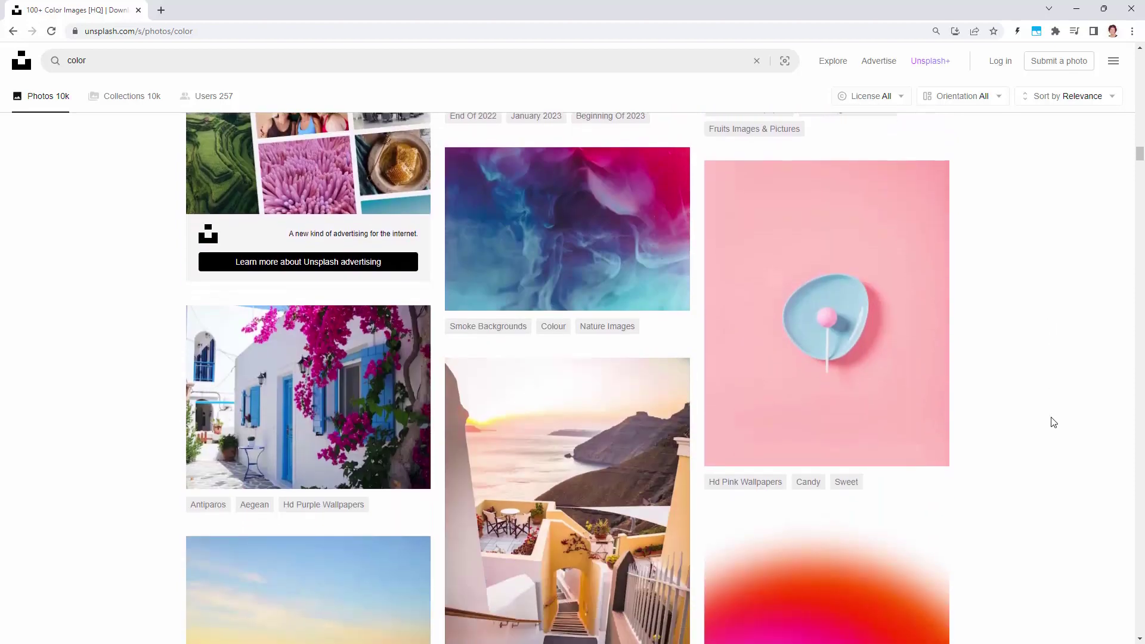
{"action": "scroll", "coordinate": [1052, 427], "scroll_direction": "down", "scroll_amount": 16}
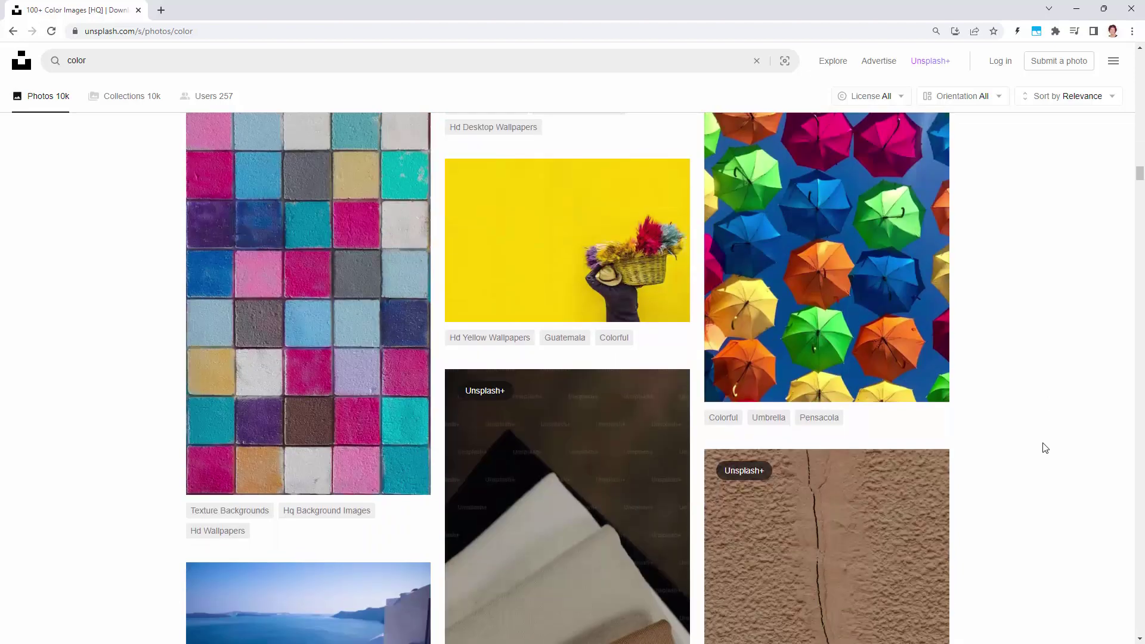
{"action": "scroll", "coordinate": [1045, 451], "scroll_direction": "down", "scroll_amount": 9}
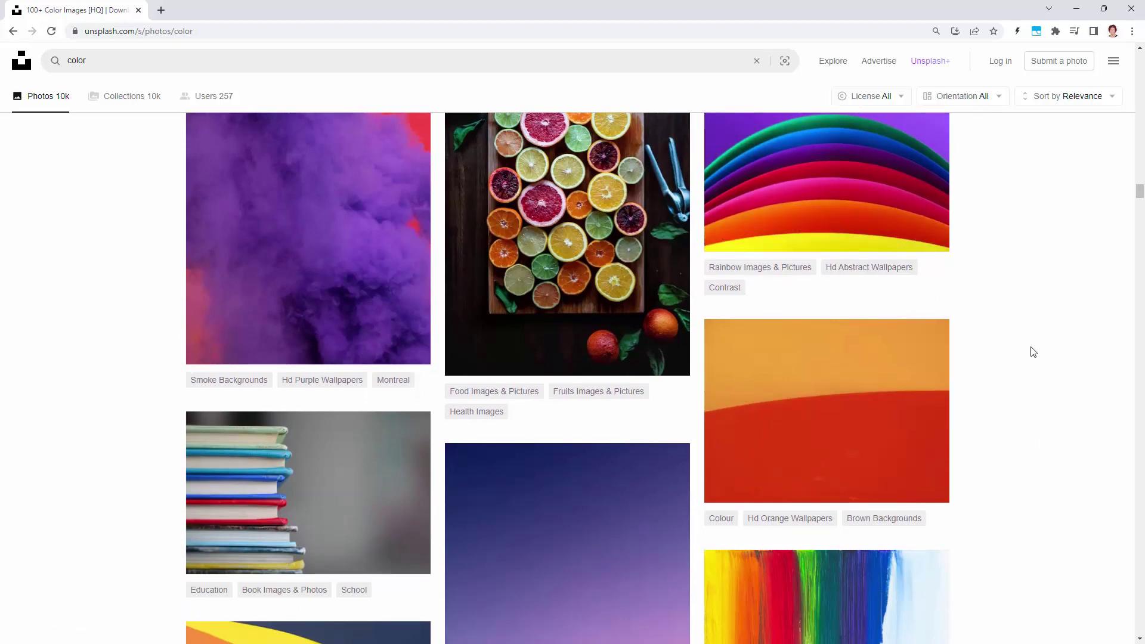
{"action": "scroll", "coordinate": [1034, 351], "scroll_direction": "down", "scroll_amount": 12}
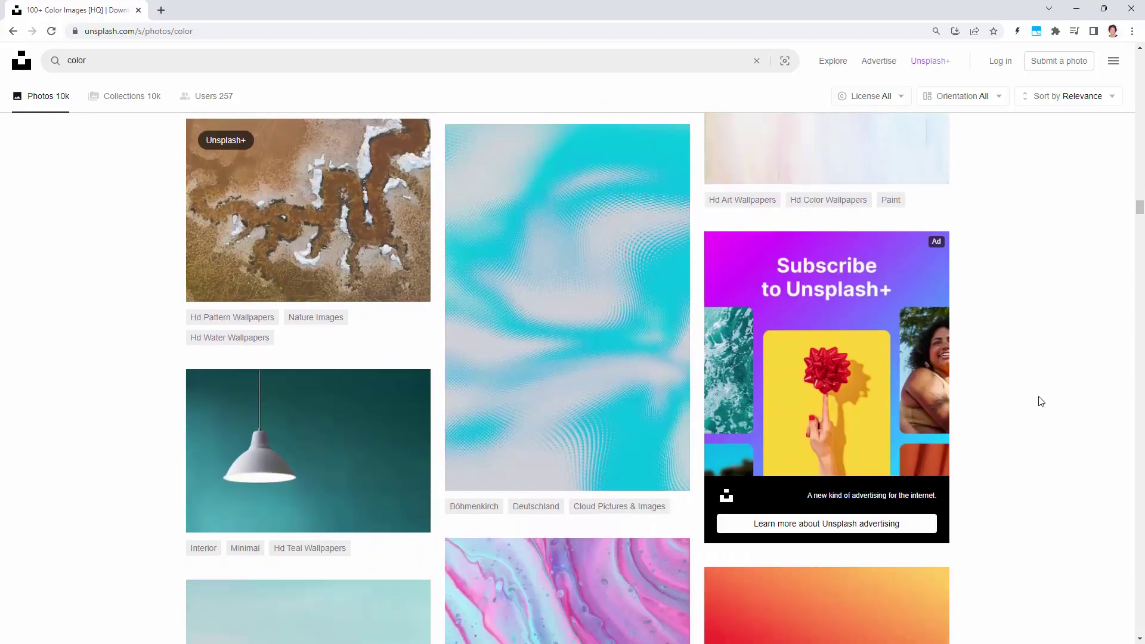
{"action": "scroll", "coordinate": [1040, 402], "scroll_direction": "down", "scroll_amount": 5}
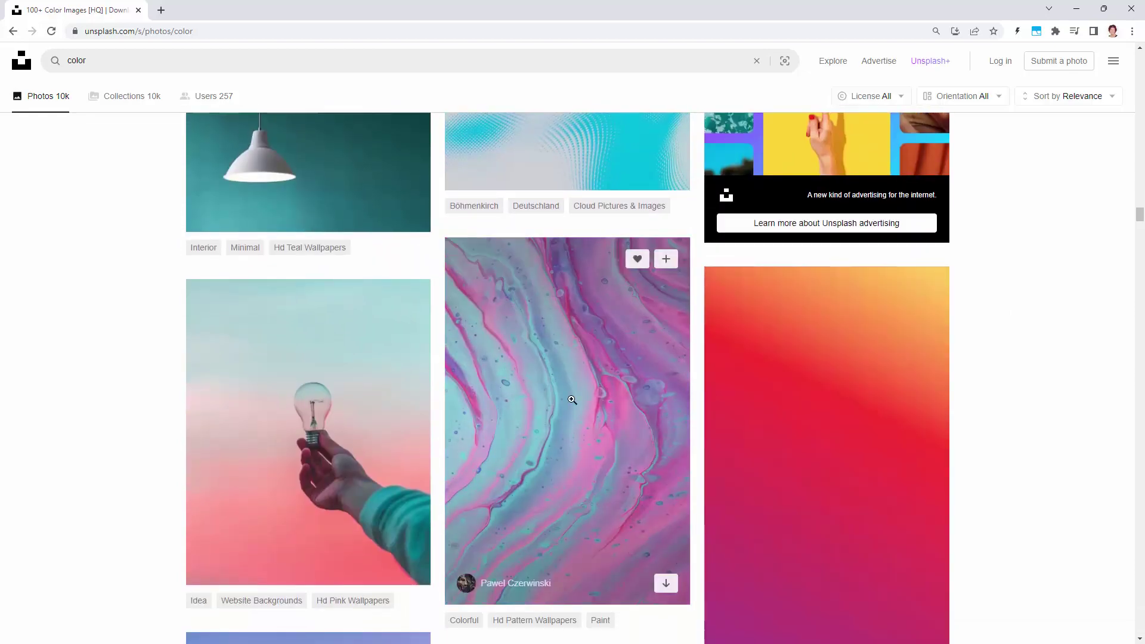
{"action": "scroll", "coordinate": [1000, 353], "scroll_direction": "down", "scroll_amount": 8}
{"action": "scroll", "coordinate": [1012, 376], "scroll_direction": "down", "scroll_amount": 16}
{"action": "scroll", "coordinate": [1027, 418], "scroll_direction": "down", "scroll_amount": 14}
{"action": "scroll", "coordinate": [1030, 455], "scroll_direction": "down", "scroll_amount": 2}
{"action": "scroll", "coordinate": [1030, 455], "scroll_direction": "up", "scroll_amount": 1}
{"action": "scroll", "coordinate": [1029, 455], "scroll_direction": "down", "scroll_amount": 4}
{"action": "scroll", "coordinate": [1030, 455], "scroll_direction": "up", "scroll_amount": 1}
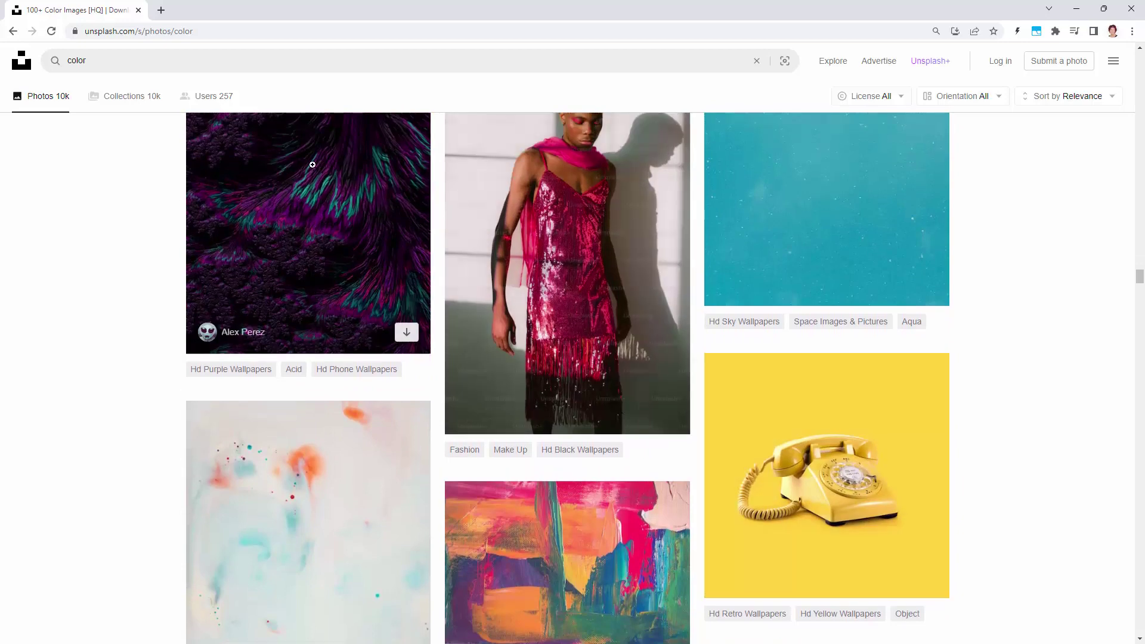
{"action": "scroll", "coordinate": [1084, 281], "scroll_direction": "down", "scroll_amount": 3}
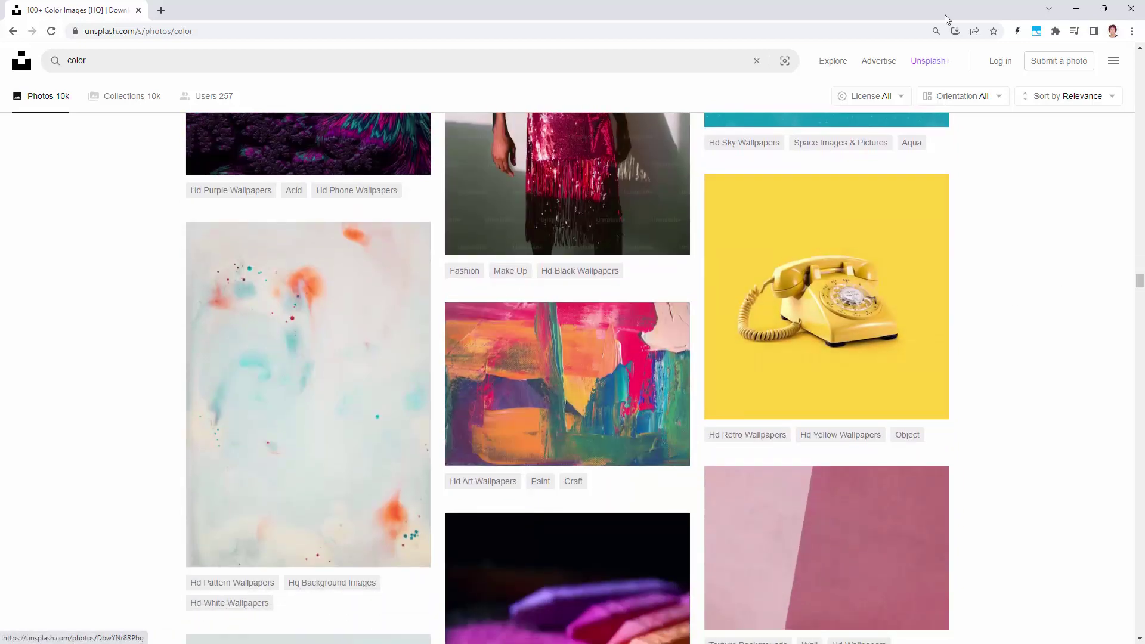
Step: Switch to Photoshop and look through the open colored smoke and rainbow arch photos
{"action": "left_click", "coordinate": [1076, 8]}
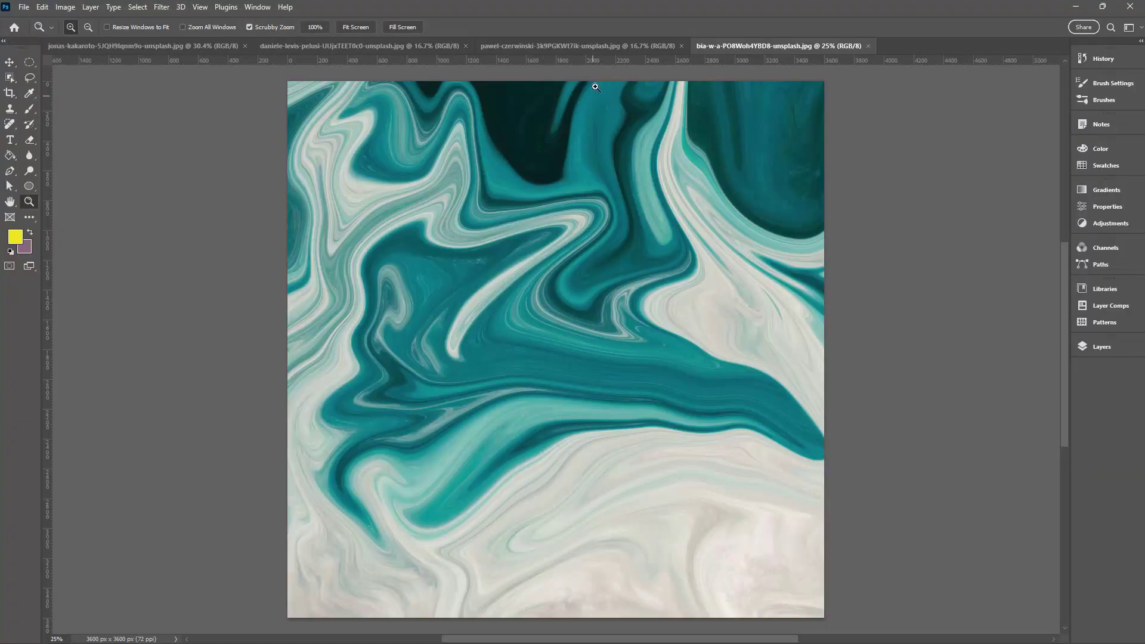
{"action": "left_click", "coordinate": [599, 46]}
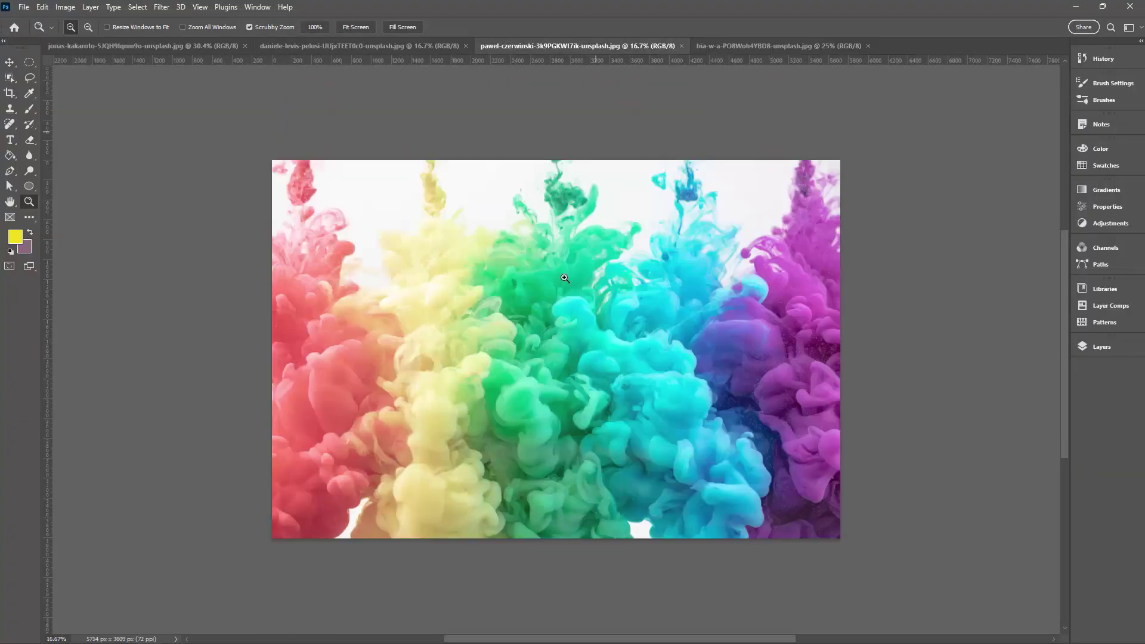
{"action": "left_click", "coordinate": [409, 44]}
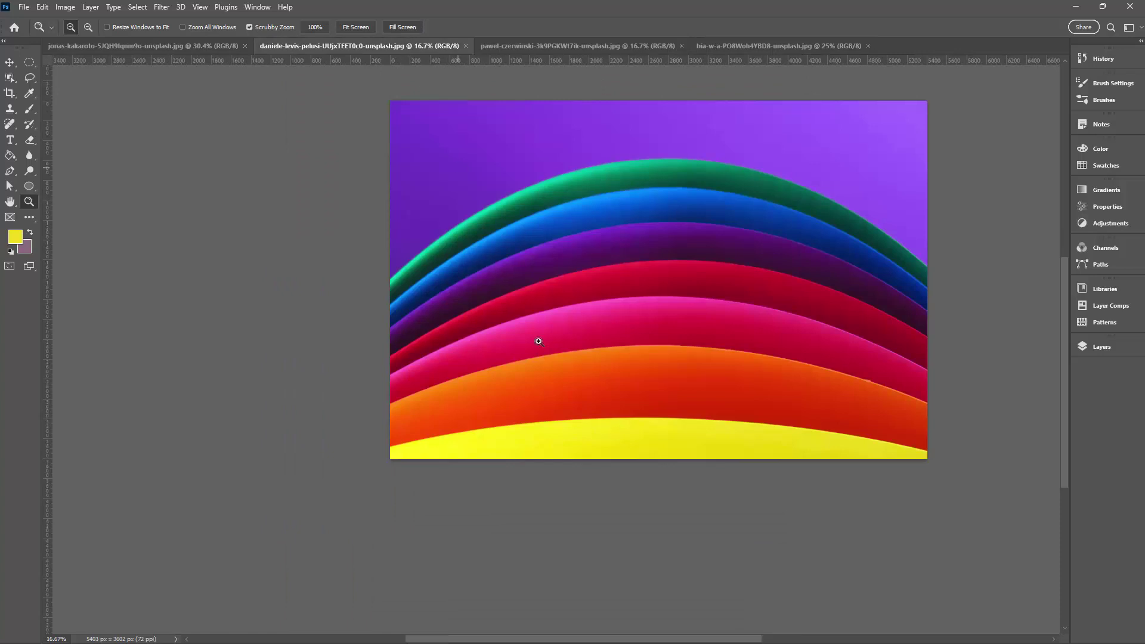
Step: Resize the fruit basket photo to a width of 4000 pixels with width and height linked
{"action": "left_click", "coordinate": [144, 46]}
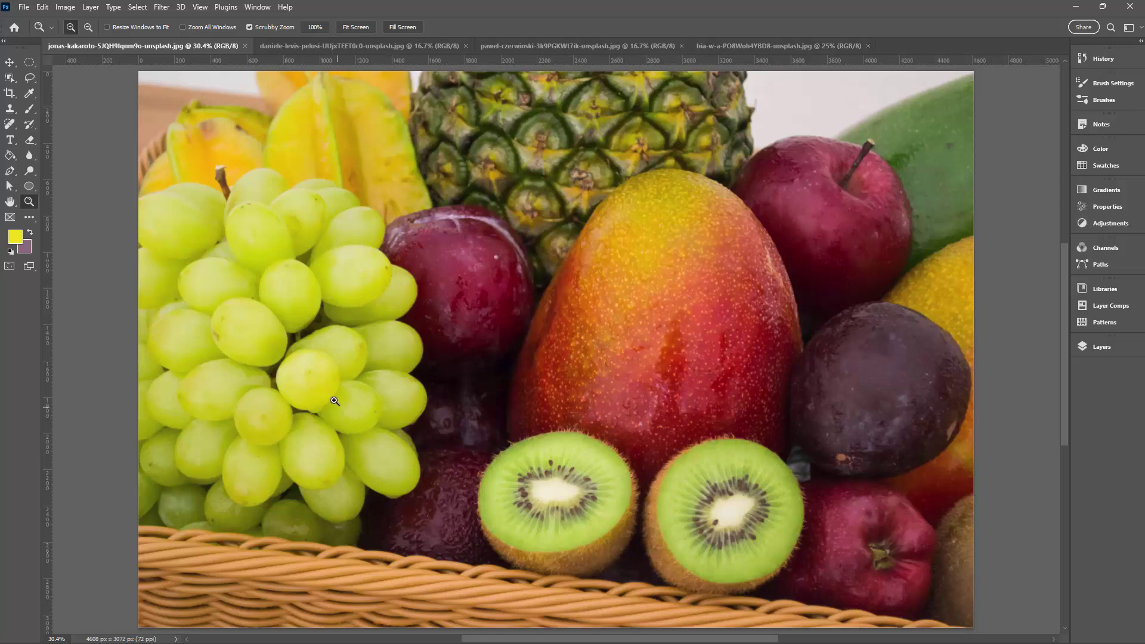
{"action": "left_click", "coordinate": [64, 7]}
{"action": "left_click", "coordinate": [84, 97]}
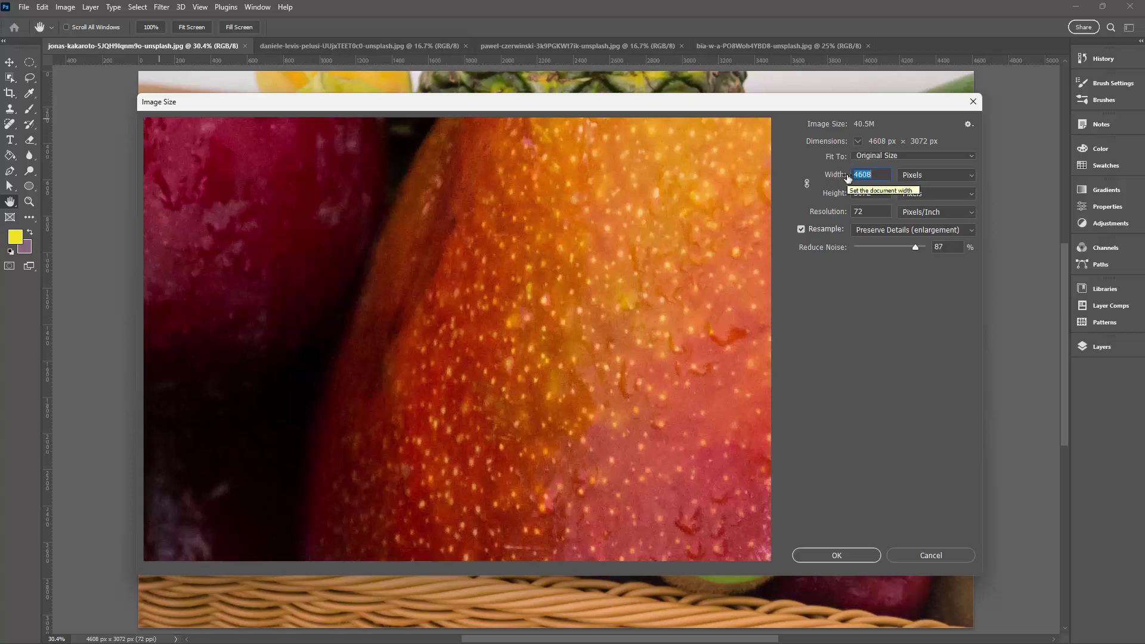
{"action": "left_click", "coordinate": [881, 172]}
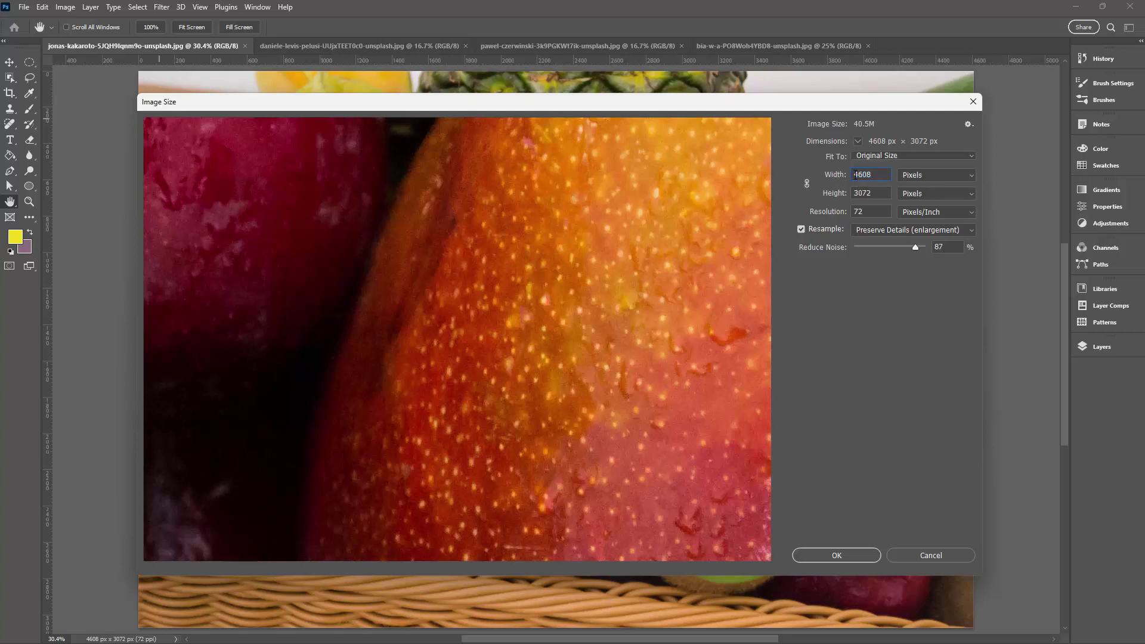
{"action": "left_click", "coordinate": [806, 184]}
{"action": "type", "text": "4000"}
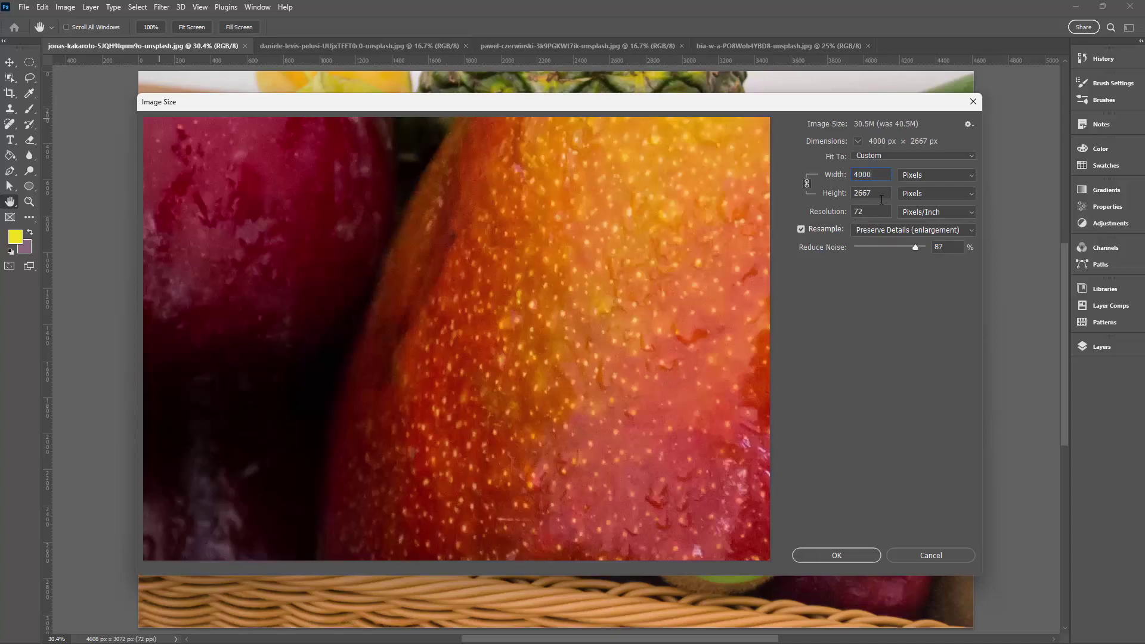
{"action": "left_click", "coordinate": [848, 555]}
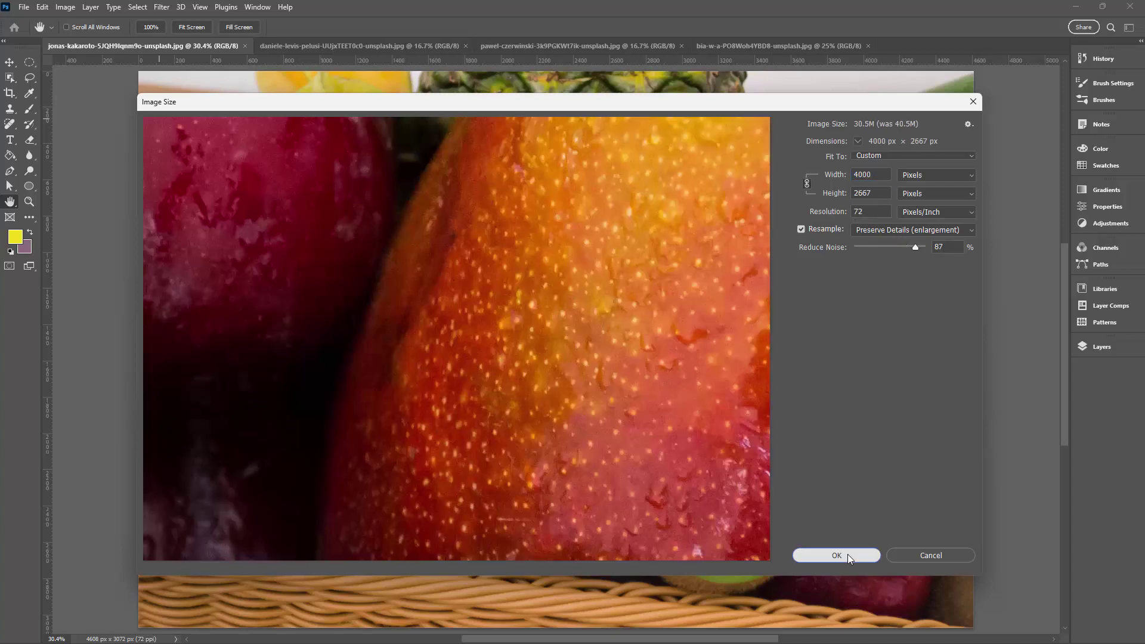
{"action": "key", "text": "z"}
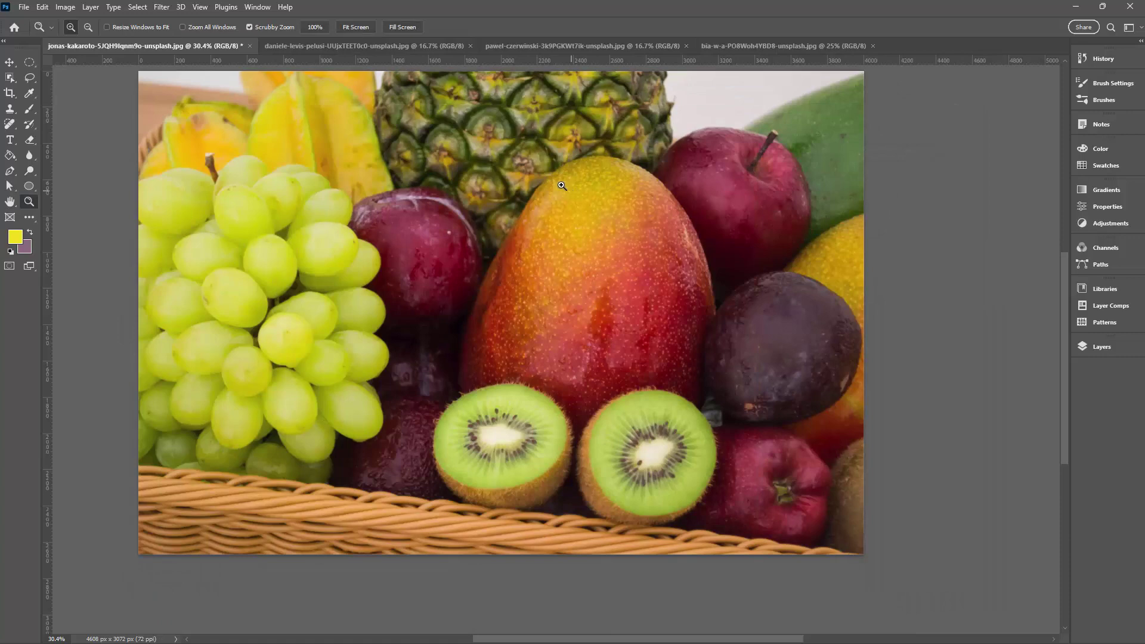
Step: Resize the rainbow arch photo to a height of 3600 pixels, keeping its proportions
{"action": "left_click", "coordinate": [394, 47]}
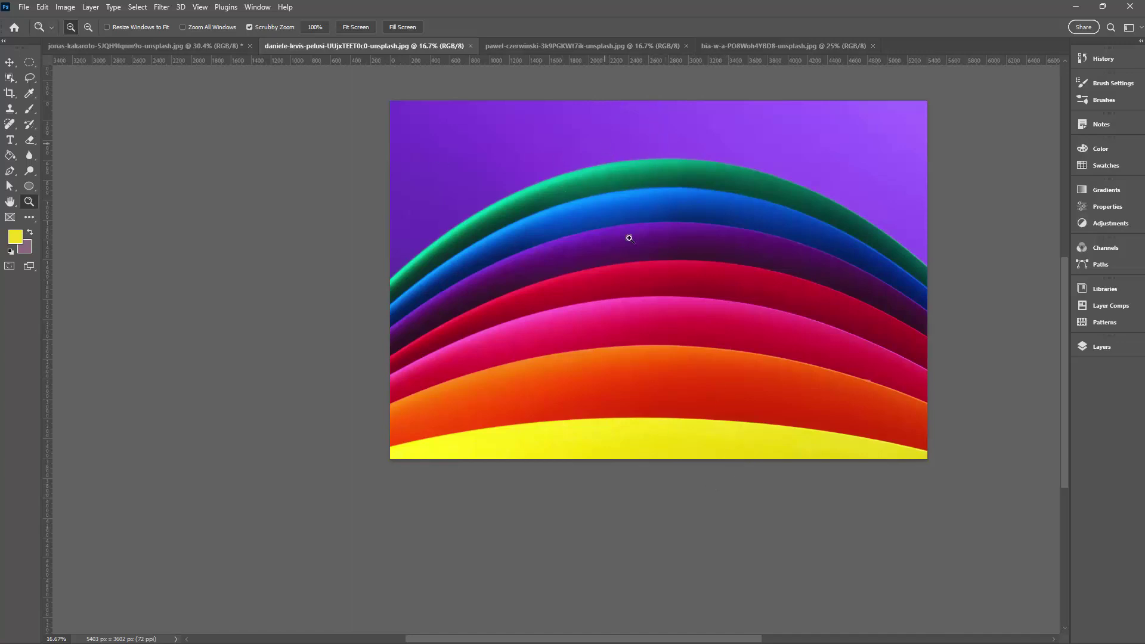
{"action": "left_click", "coordinate": [65, 7]}
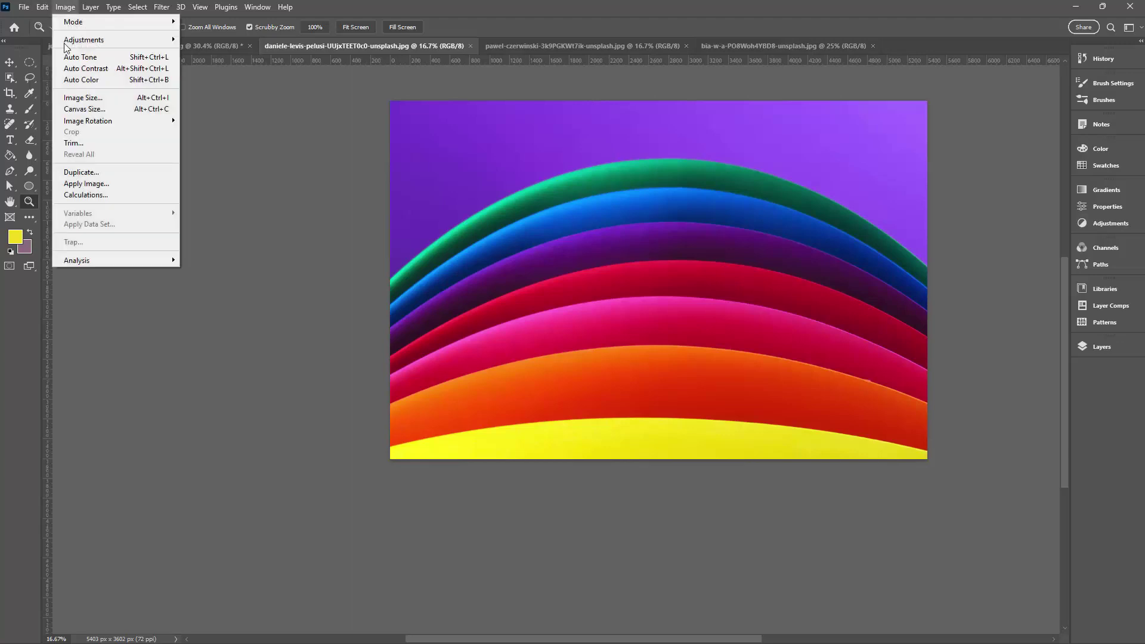
{"action": "left_click", "coordinate": [77, 102]}
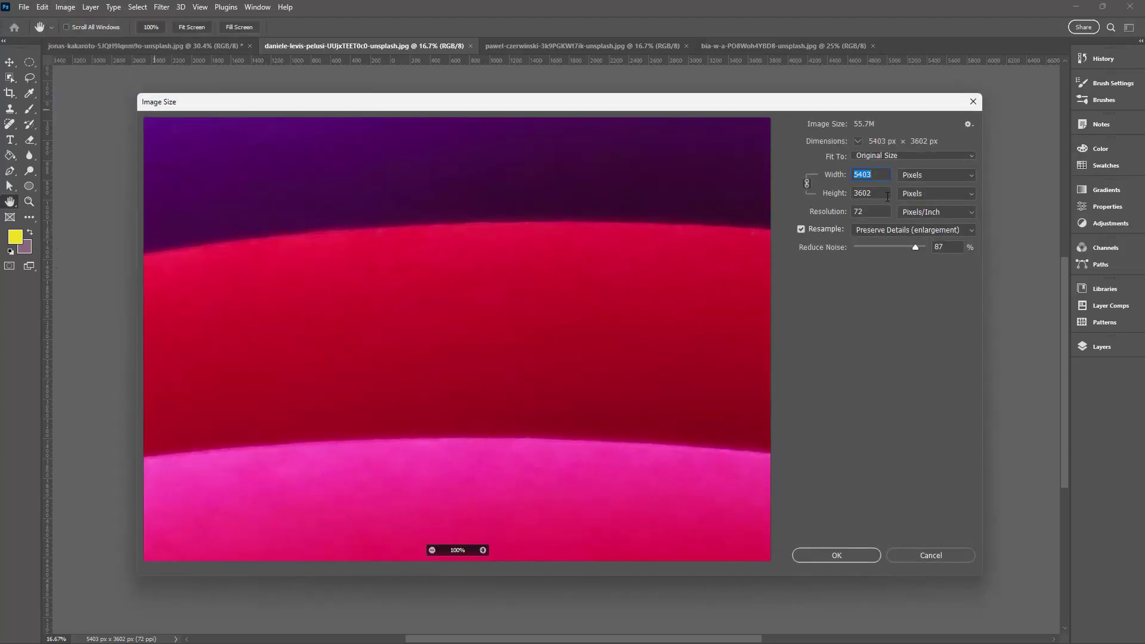
{"action": "key", "text": "Tab"}
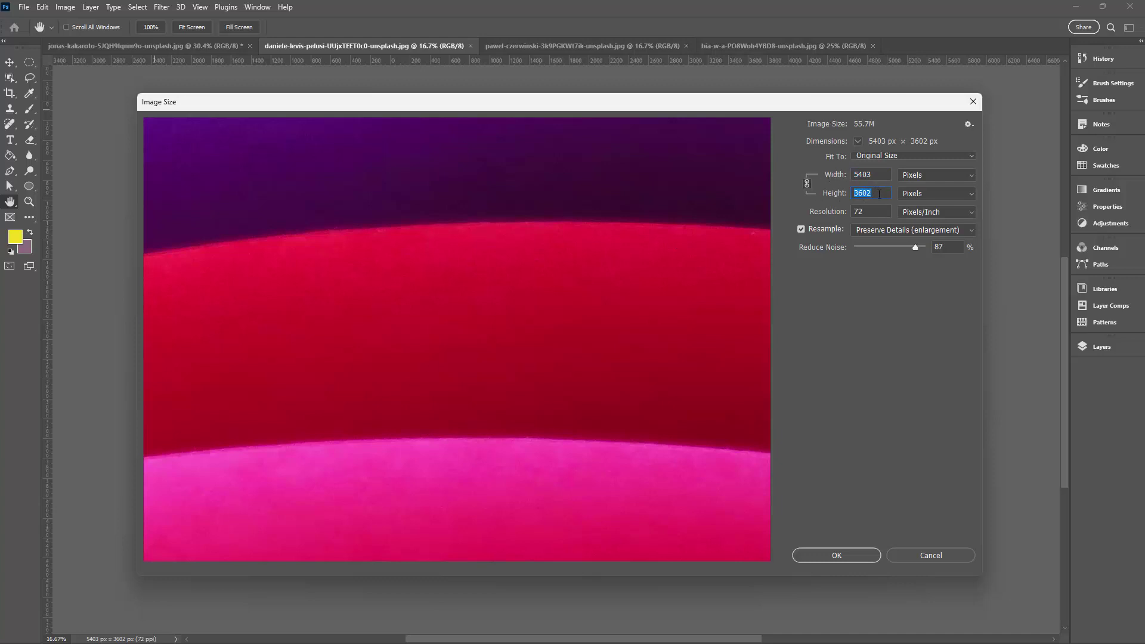
{"action": "type", "text": "3600"}
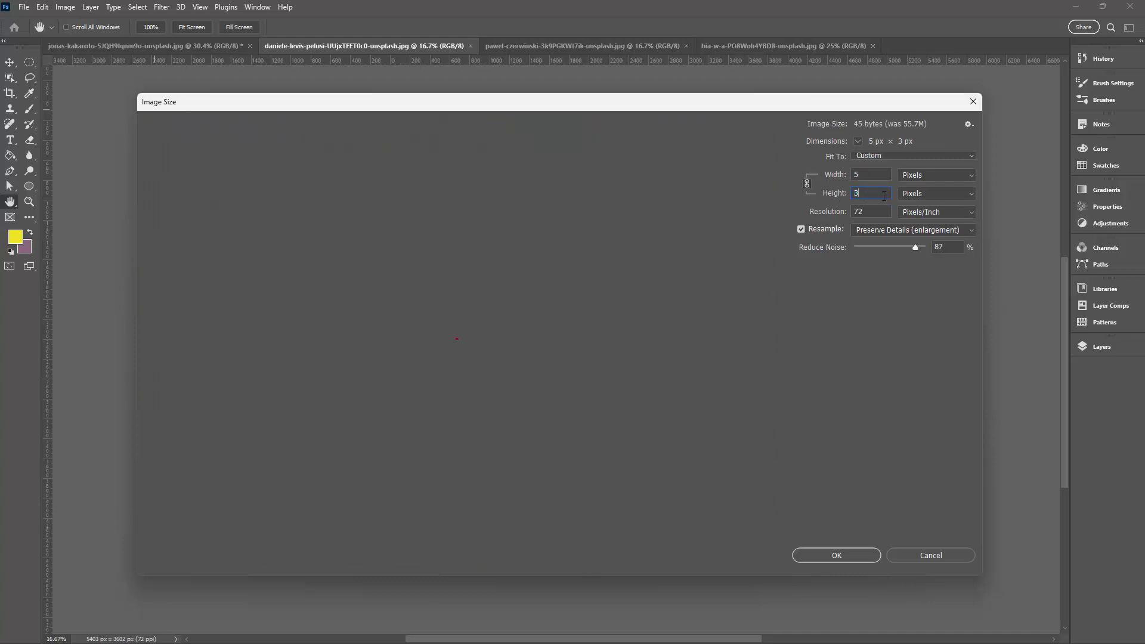
{"action": "key", "text": "Return"}
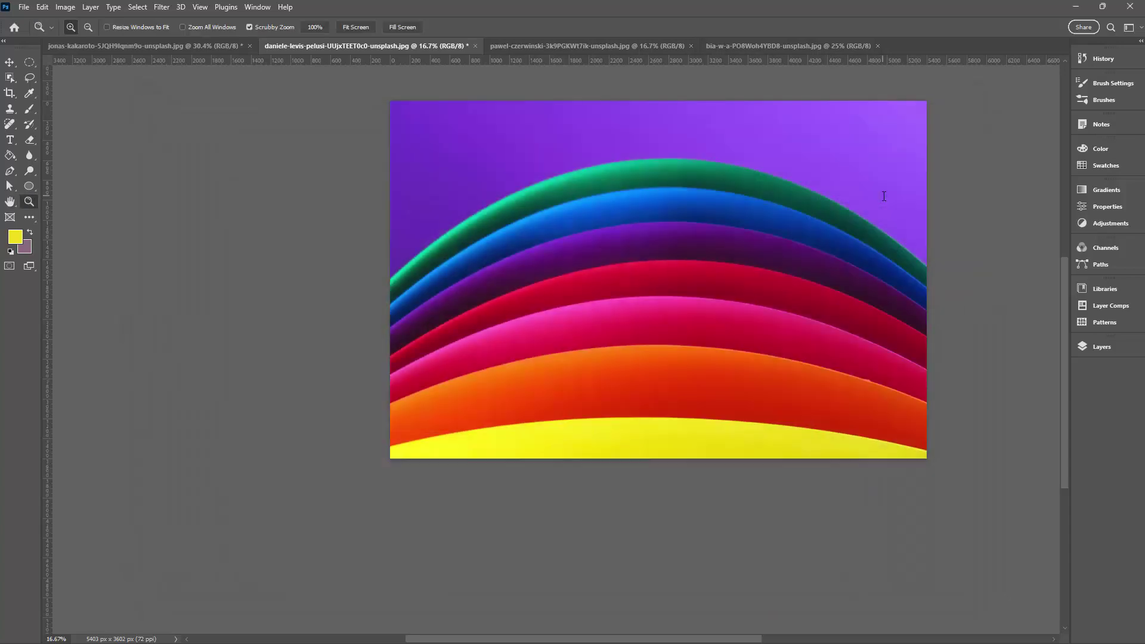
Step: Preview the Mosaic filter on the fruit basket photo, comparing cell sizes of 50 and 100 square
{"action": "left_click", "coordinate": [171, 45]}
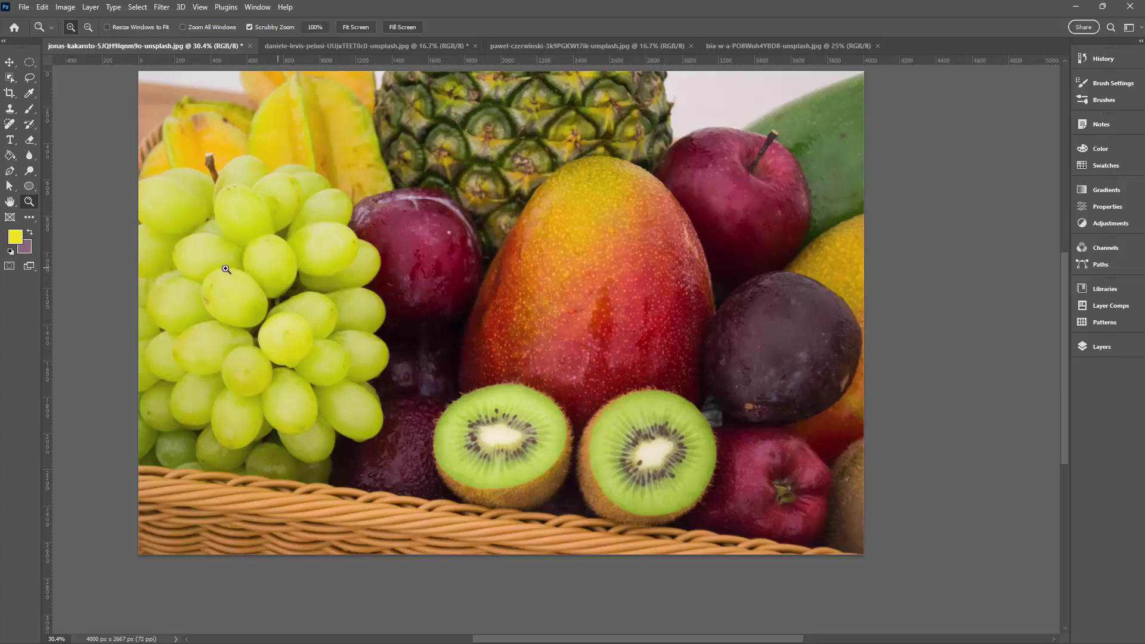
{"action": "left_click", "coordinate": [162, 7]}
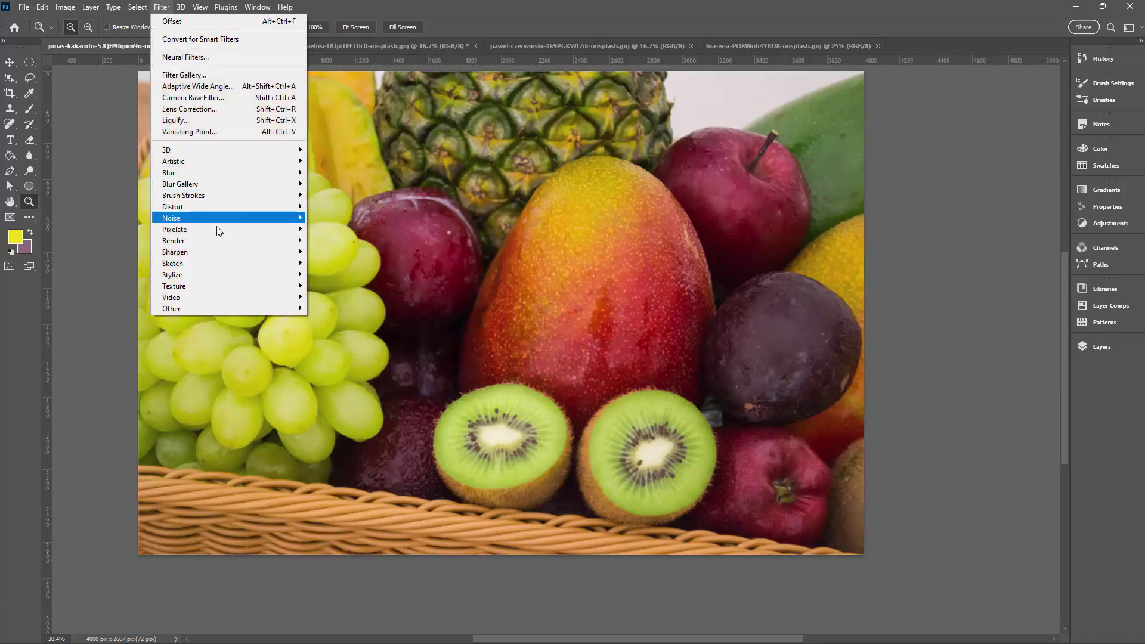
{"action": "mouse_move", "coordinate": [218, 234]}
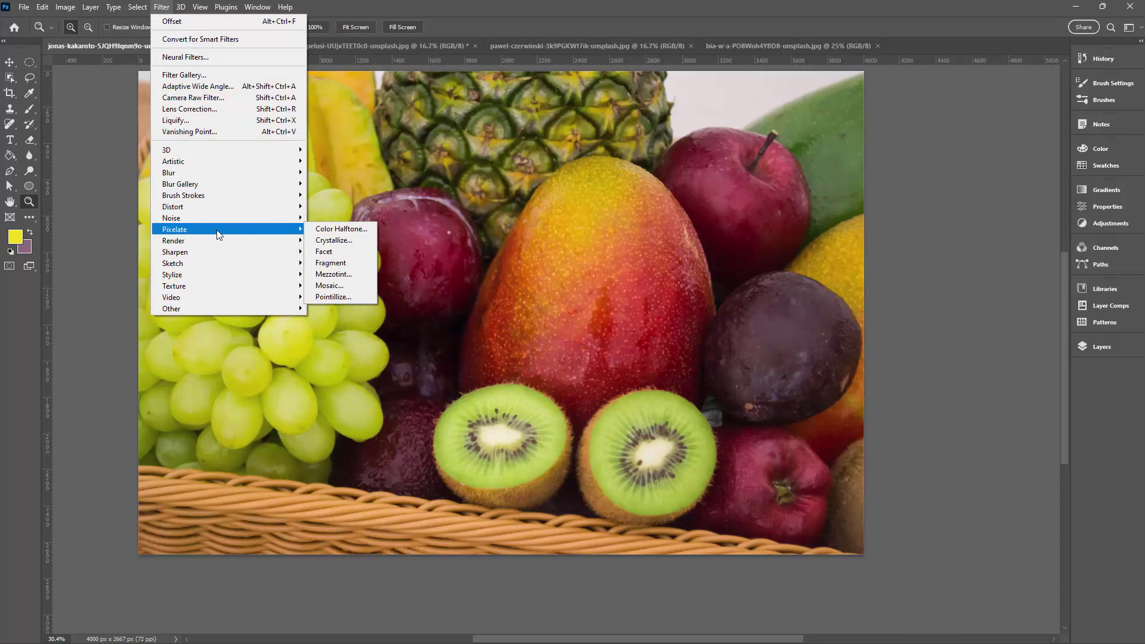
{"action": "left_click", "coordinate": [330, 285]}
{"action": "left_click_drag", "start_coordinate": [758, 250], "coordinate": [888, 281]}
{"action": "left_click_drag", "start_coordinate": [155, 270], "coordinate": [686, 334]}
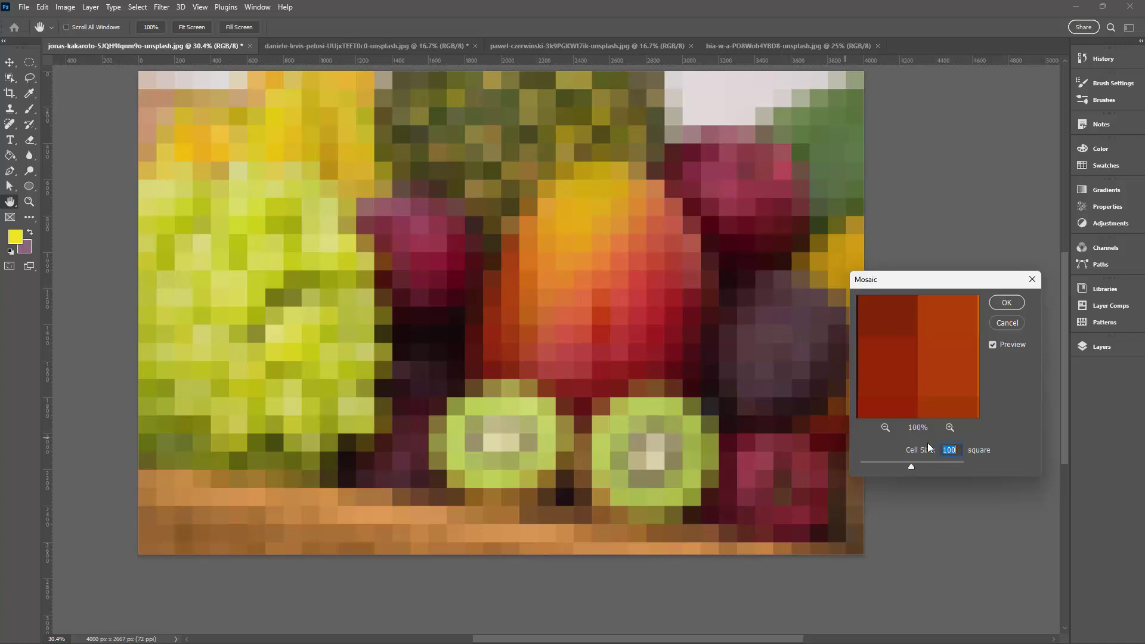
{"action": "left_click_drag", "start_coordinate": [893, 285], "coordinate": [913, 248]}
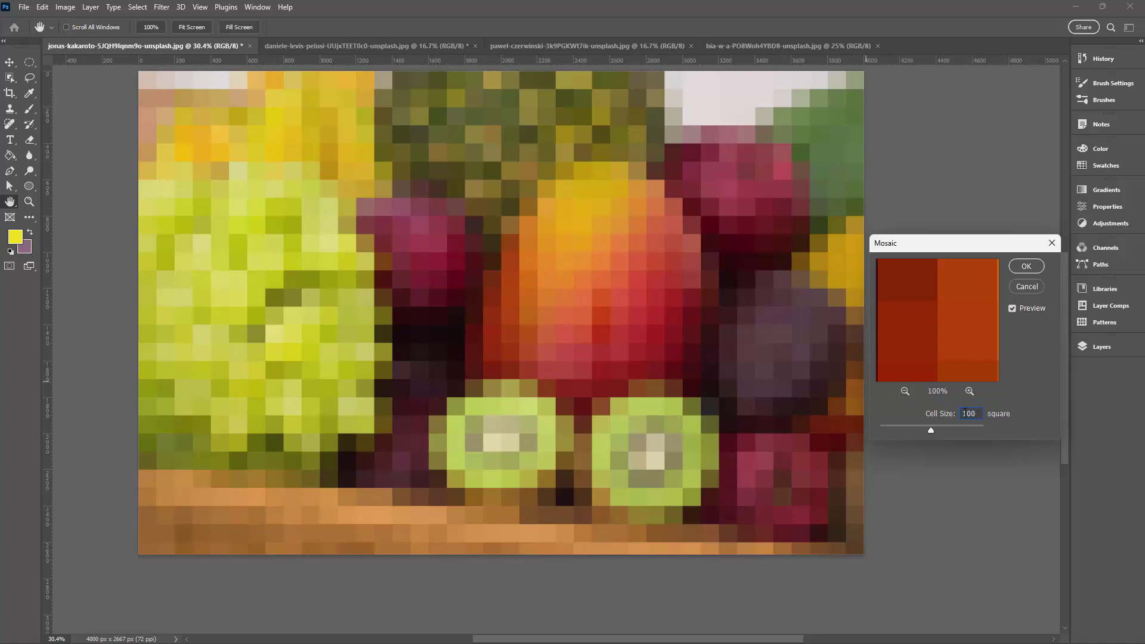
{"action": "type", "text": "50"}
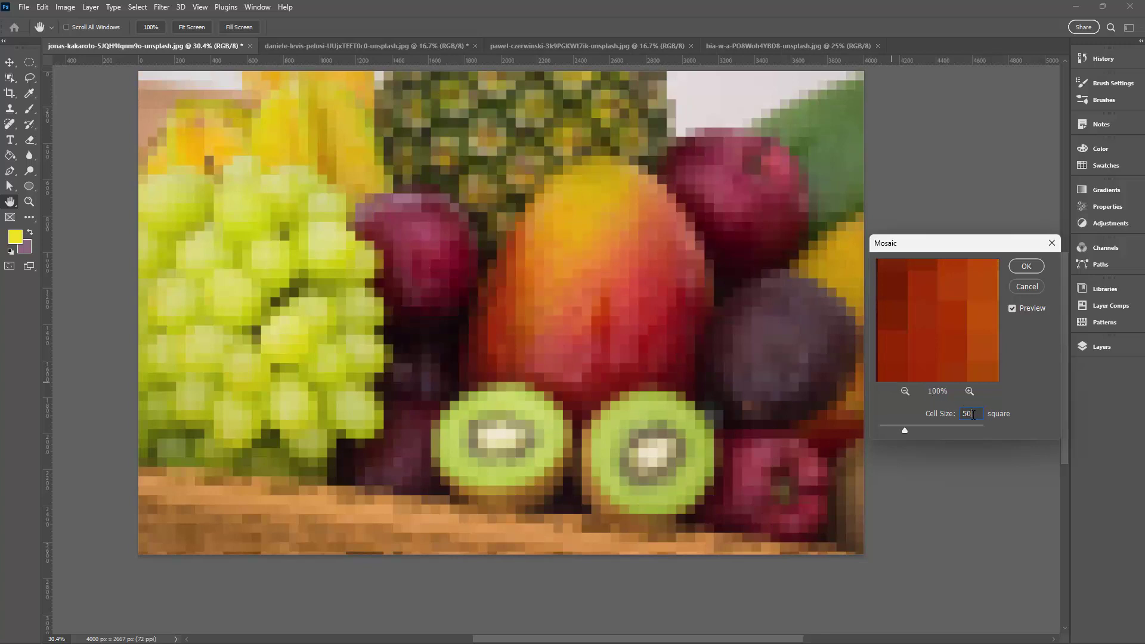
{"action": "type", "text": "100"}
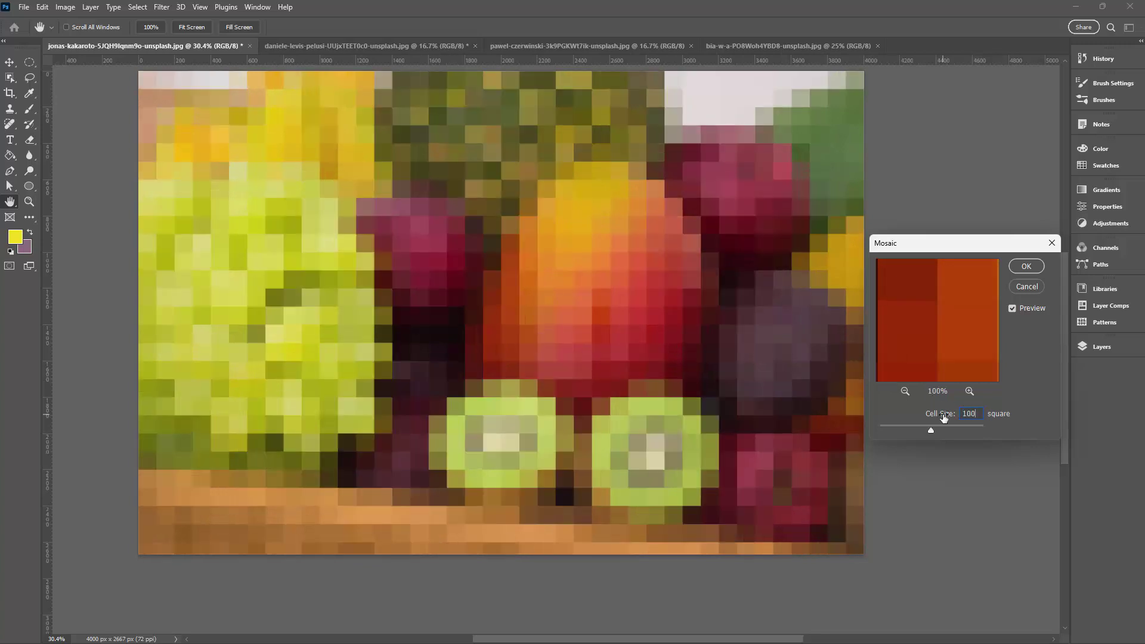
Step: Set the Mosaic cell size to 200 square and apply the filter to the fruit basket photo
{"action": "left_click", "coordinate": [923, 371]}
{"action": "double_click", "coordinate": [981, 413]}
{"action": "type", "text": "200"}
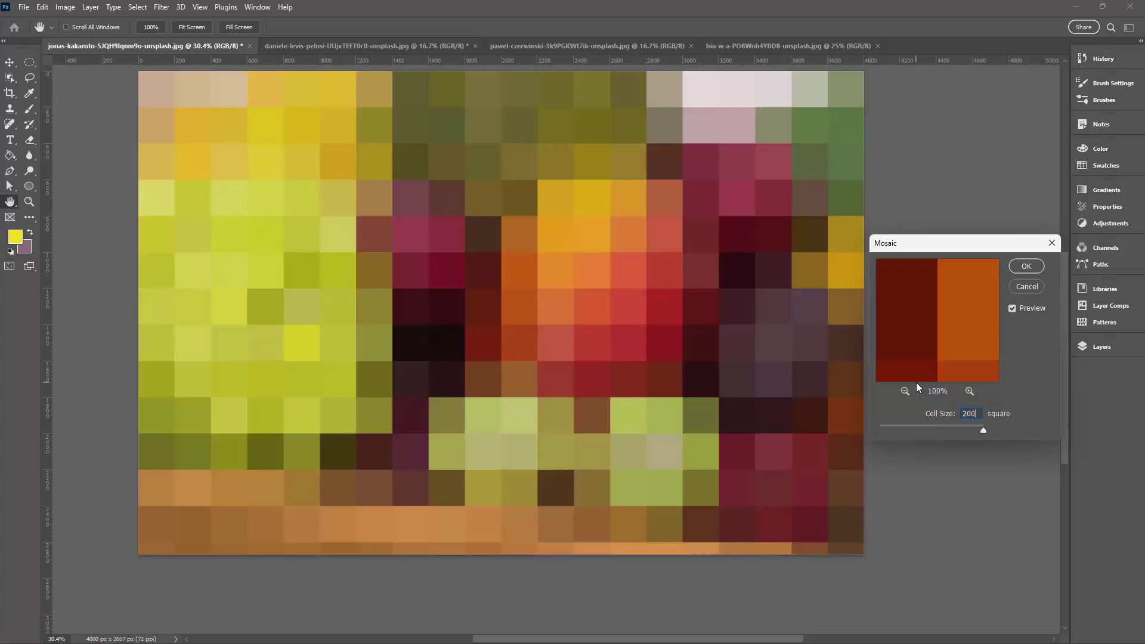
{"action": "left_click", "coordinate": [1022, 267]}
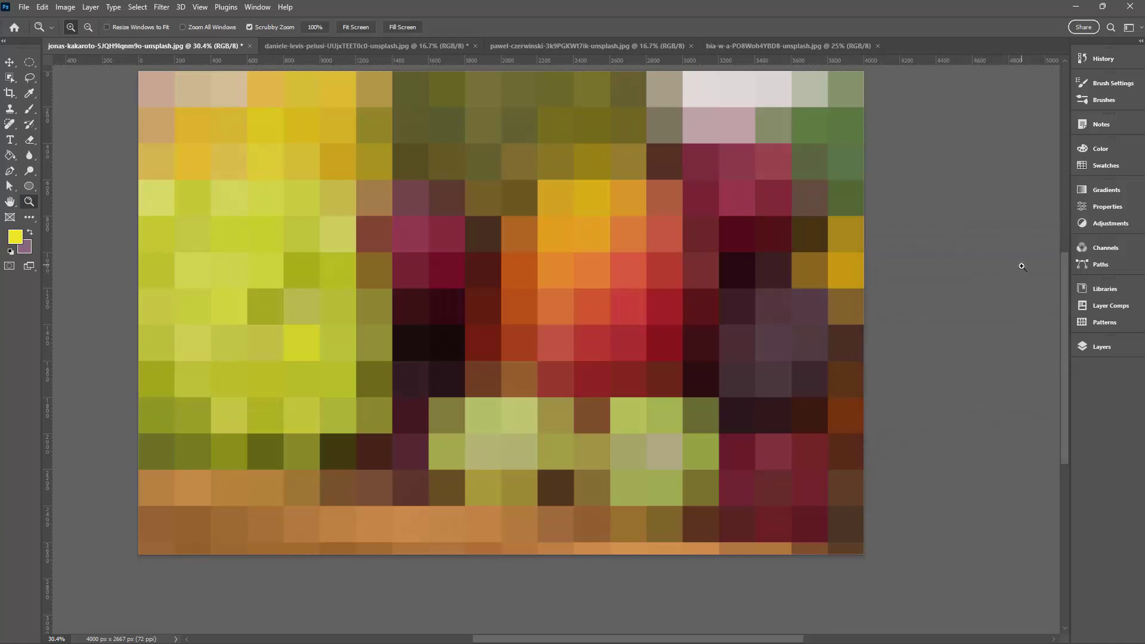
Step: Select a single pixel row through the upper part of the mango in the mosaic image and copy it
{"action": "left_click", "coordinate": [28, 61]}
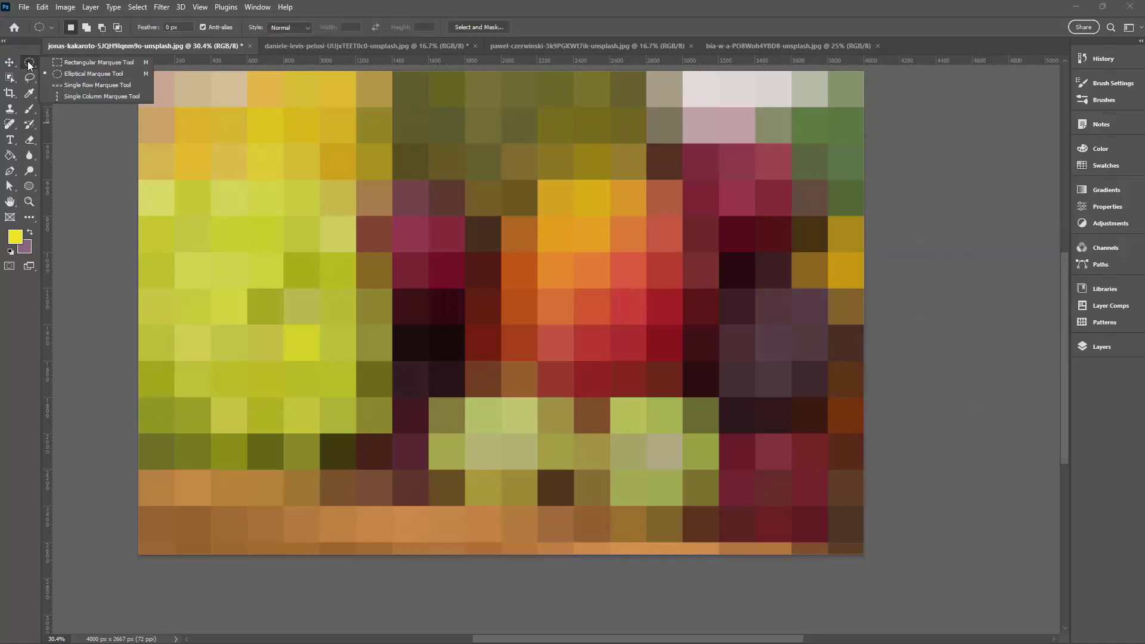
{"action": "left_click", "coordinate": [87, 84]}
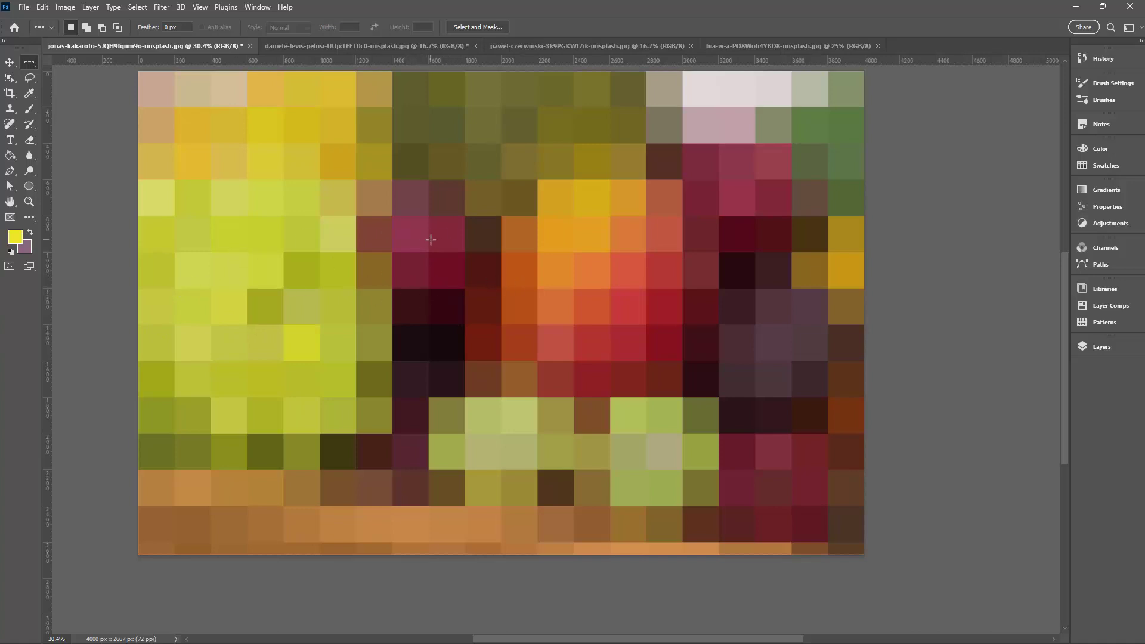
{"action": "left_click", "coordinate": [138, 232]}
{"action": "left_click", "coordinate": [42, 7]}
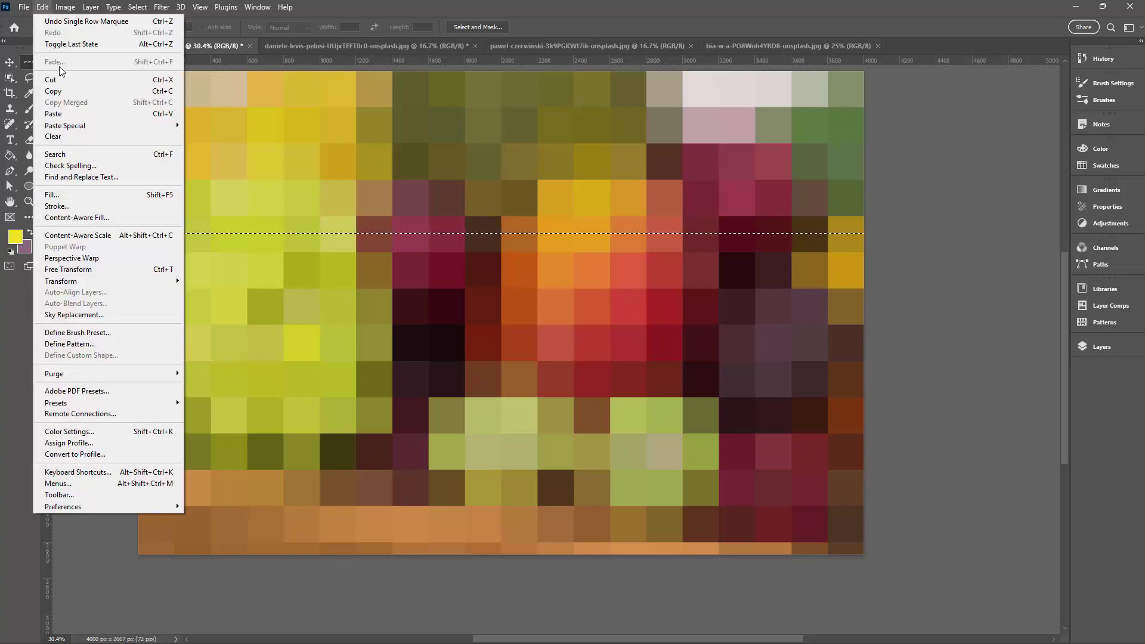
{"action": "left_click", "coordinate": [59, 92]}
Step: Create a new document from the recent 1000 x 1000 px preset at 300 ppi
{"action": "left_click", "coordinate": [42, 8]}
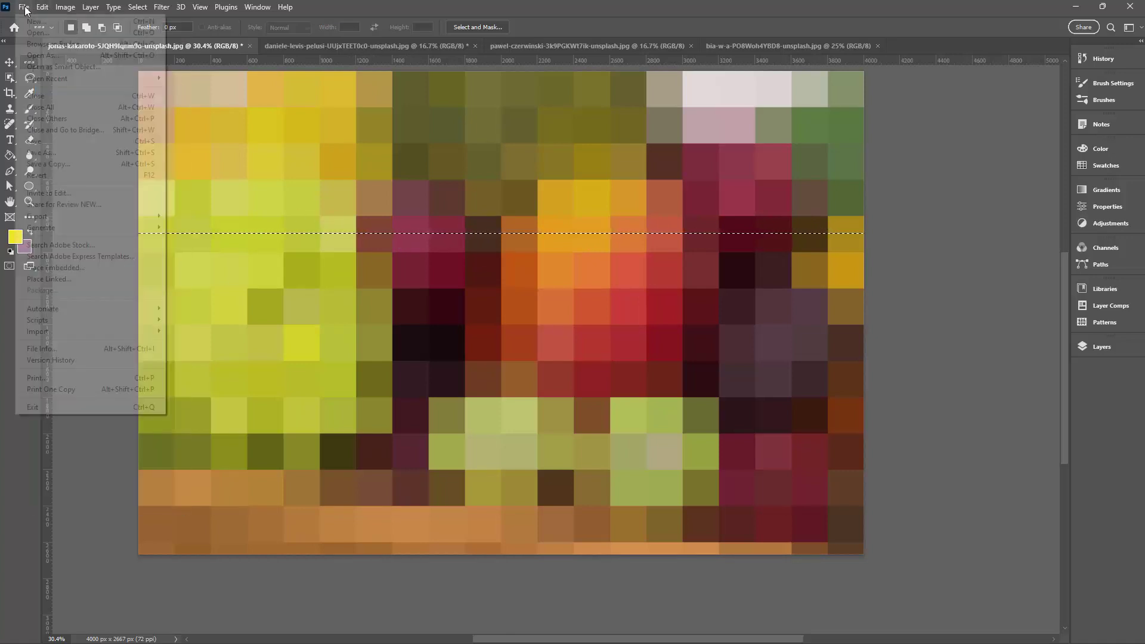
{"action": "left_click", "coordinate": [24, 7]}
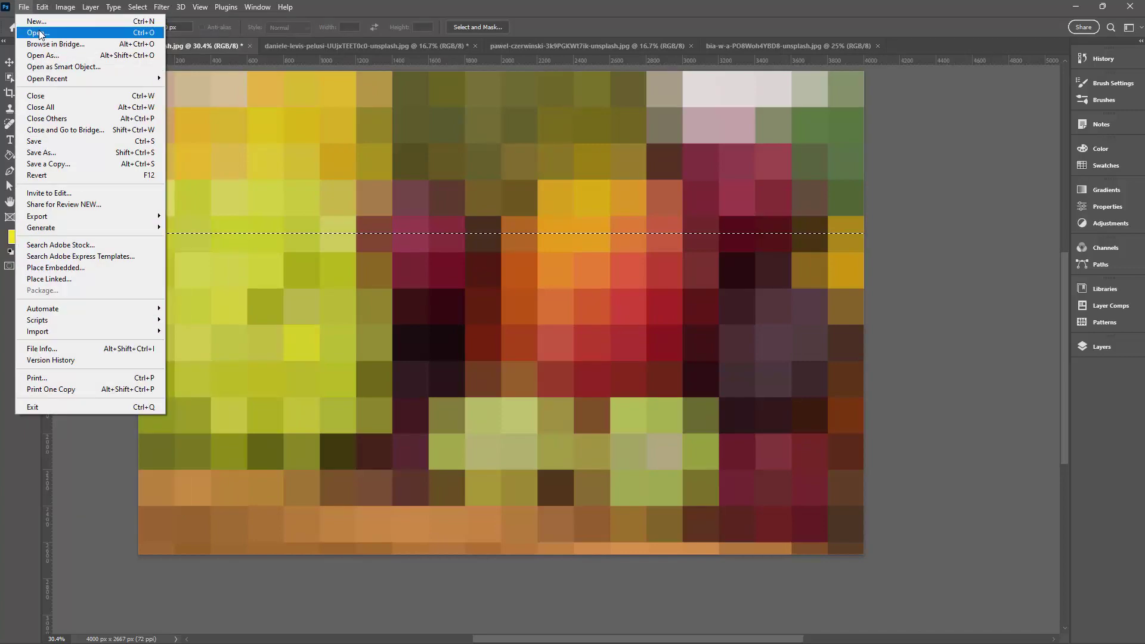
{"action": "left_click", "coordinate": [40, 22]}
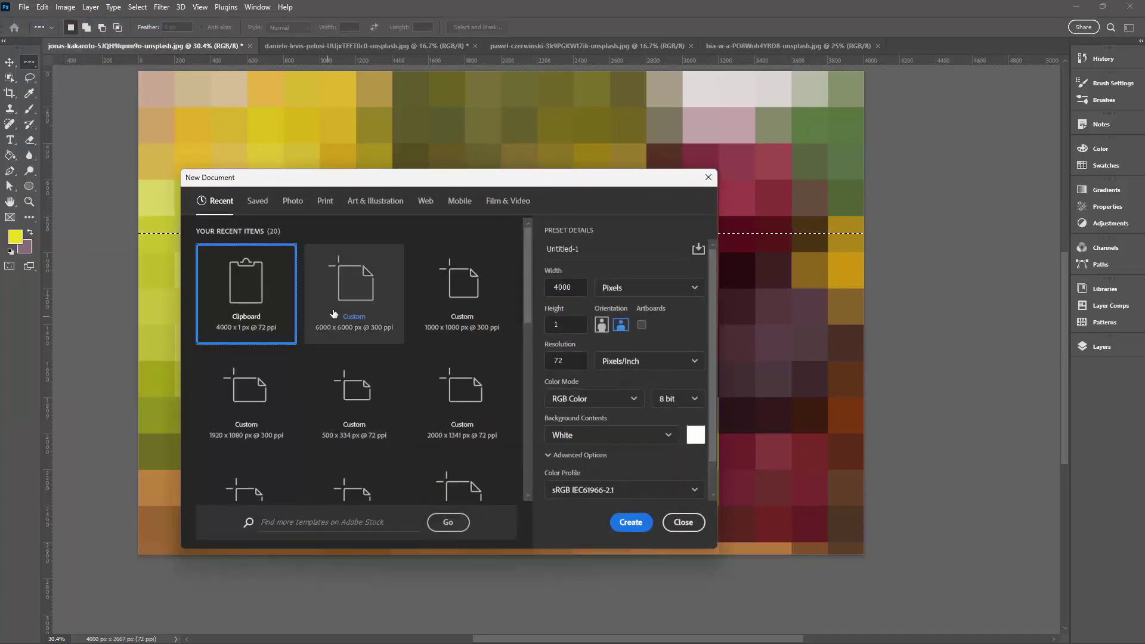
{"action": "left_click", "coordinate": [436, 303]}
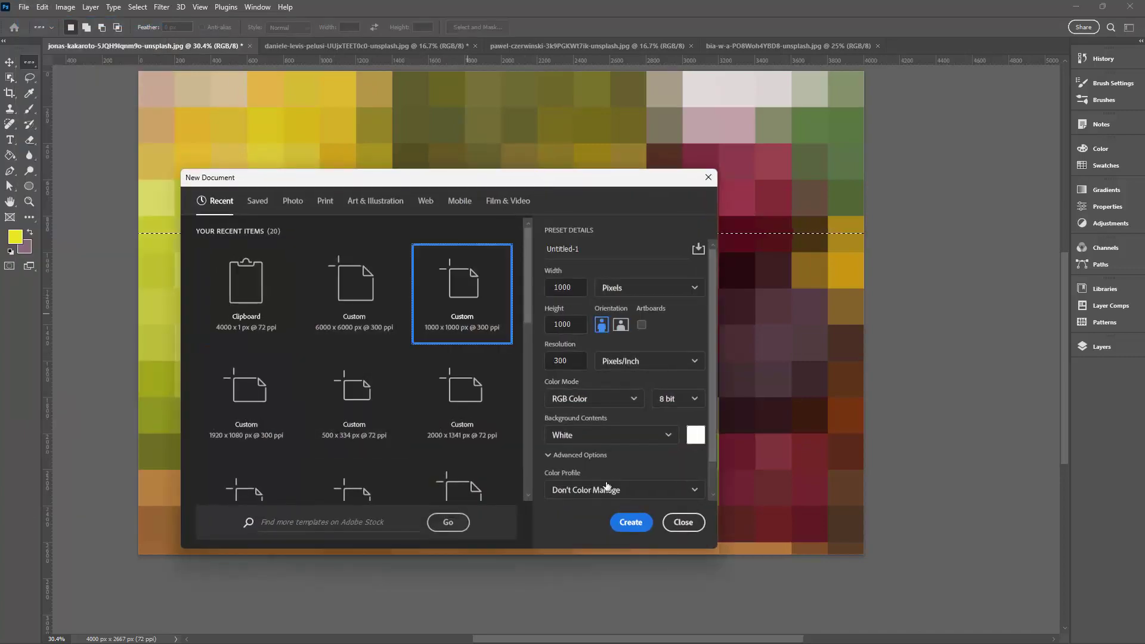
{"action": "left_click", "coordinate": [631, 523]}
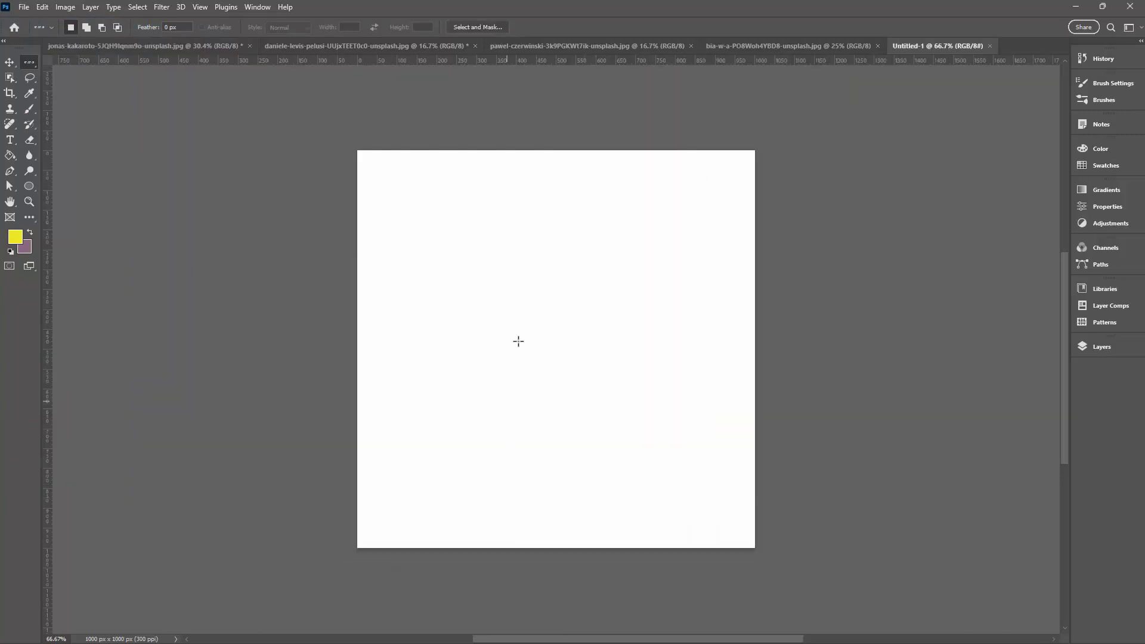
Step: Paste the copied pixel row and stretch it into vertical stripes covering the canvas's left half at full height, scaled to 12.50% width
{"action": "left_click", "coordinate": [42, 7]}
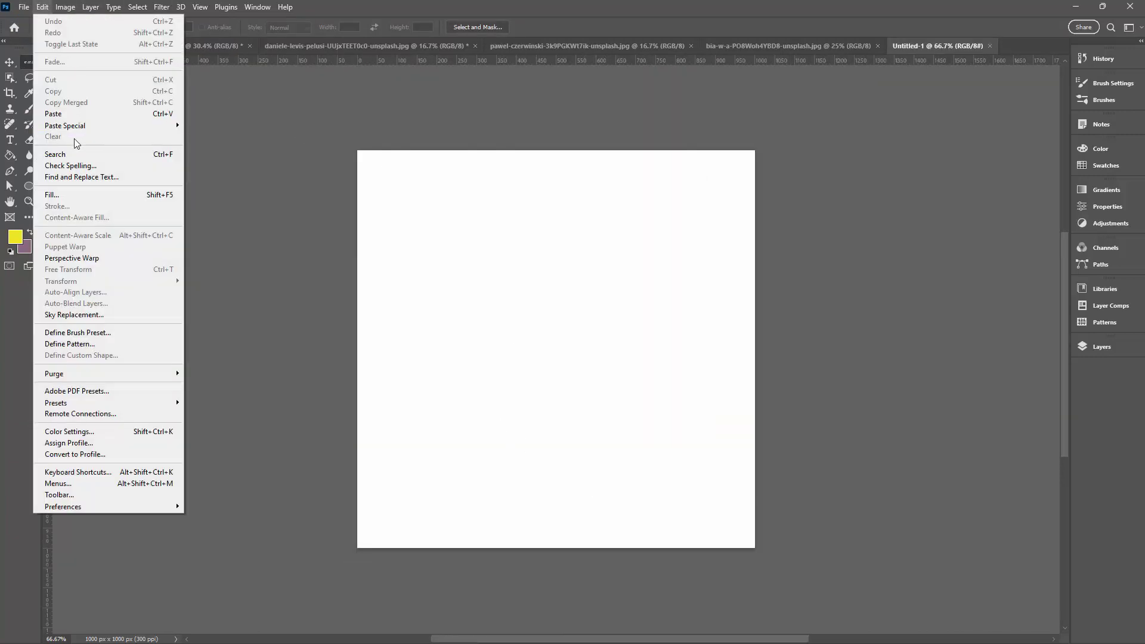
{"action": "left_click", "coordinate": [77, 113]}
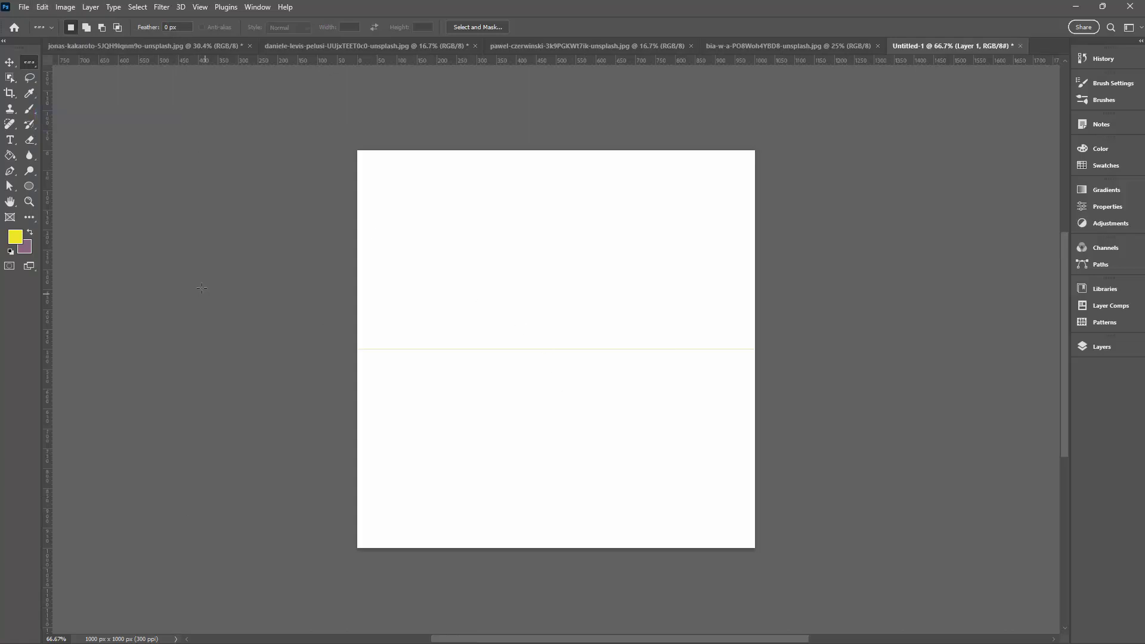
{"action": "left_click", "coordinate": [10, 62]}
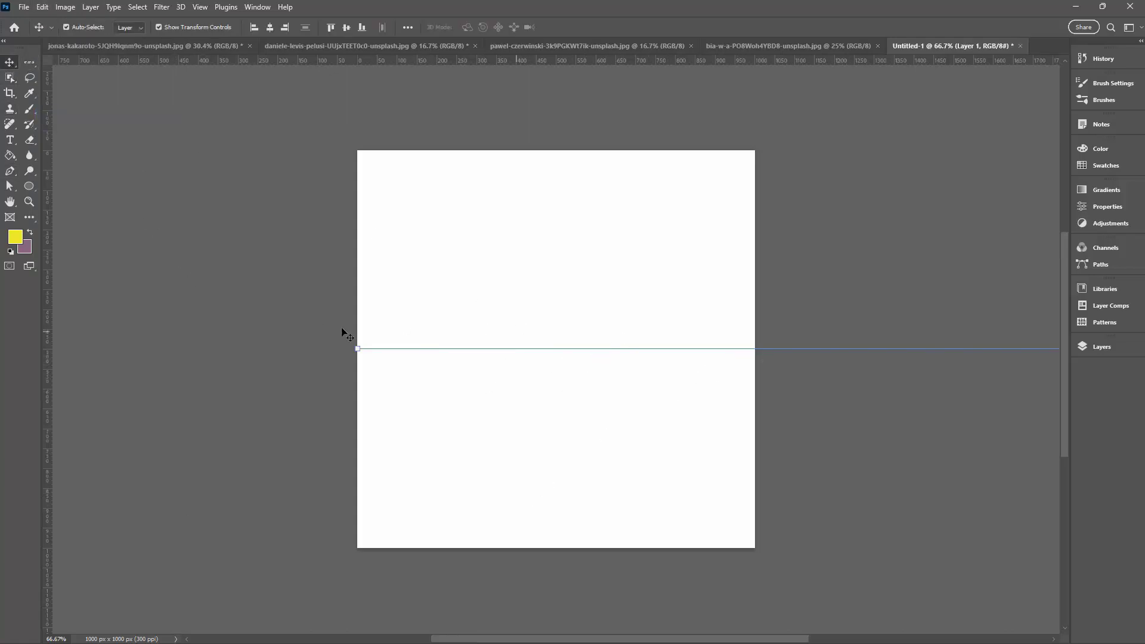
{"action": "left_click_drag", "start_coordinate": [358, 349], "coordinate": [395, 335]}
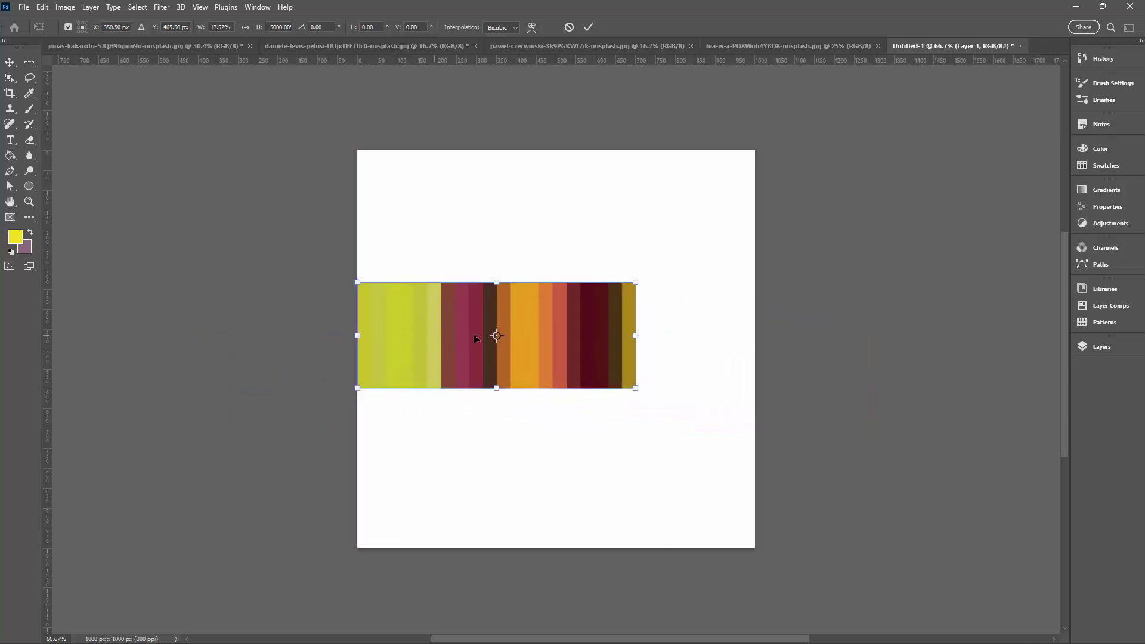
{"action": "left_click_drag", "start_coordinate": [636, 335], "coordinate": [554, 327]}
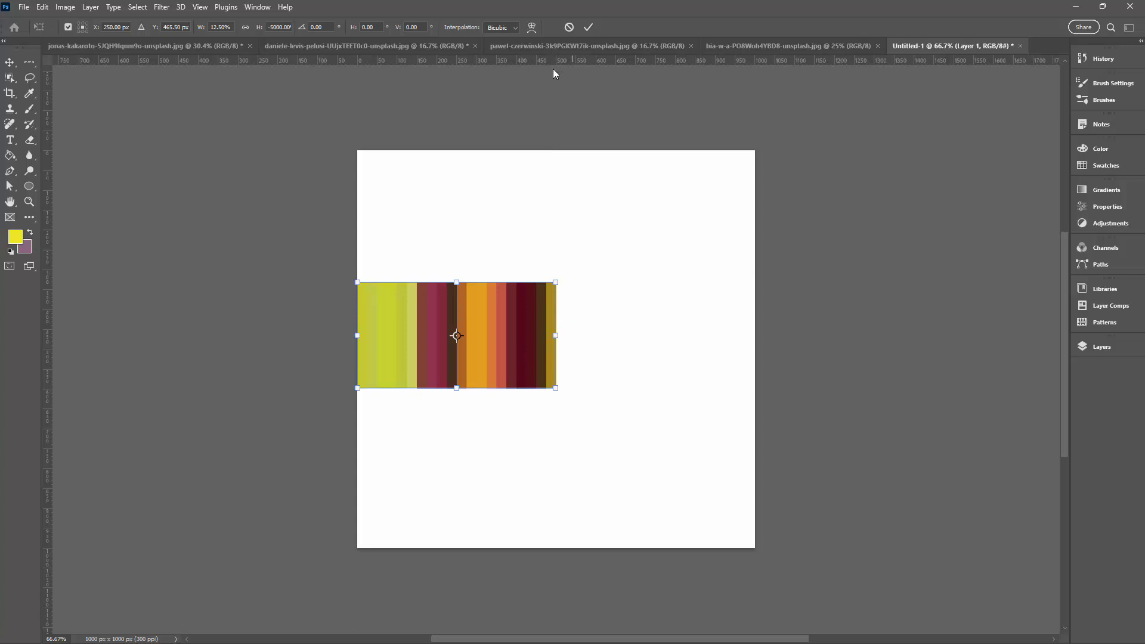
{"action": "left_click_drag", "start_coordinate": [454, 282], "coordinate": [453, 122]}
{"action": "left_click_drag", "start_coordinate": [457, 394], "coordinate": [456, 547]}
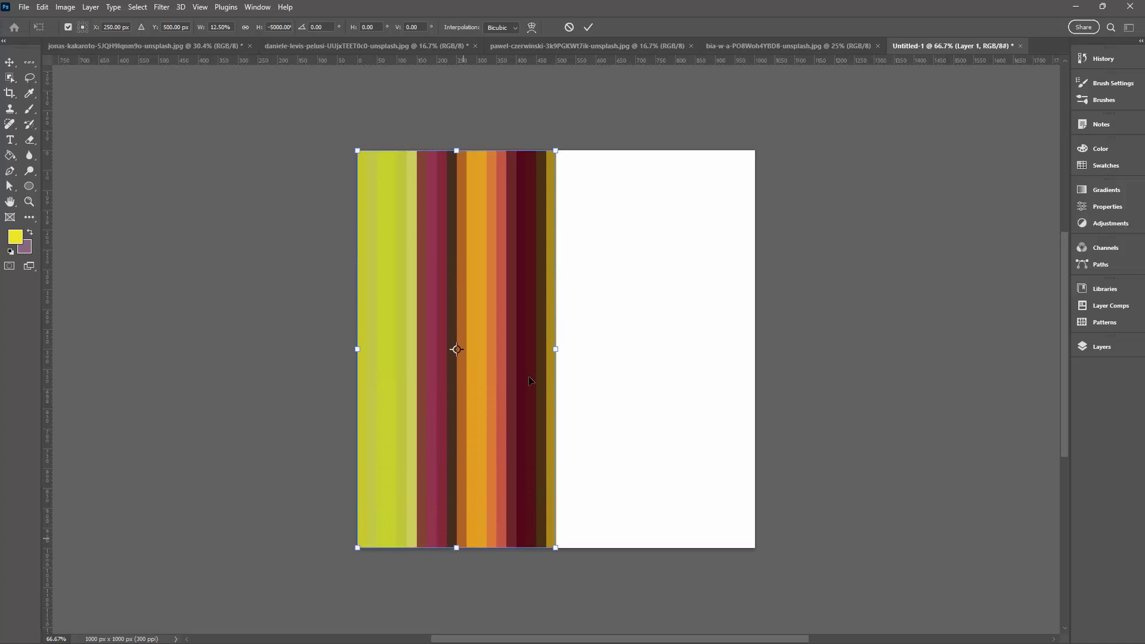
{"action": "left_click", "coordinate": [588, 28]}
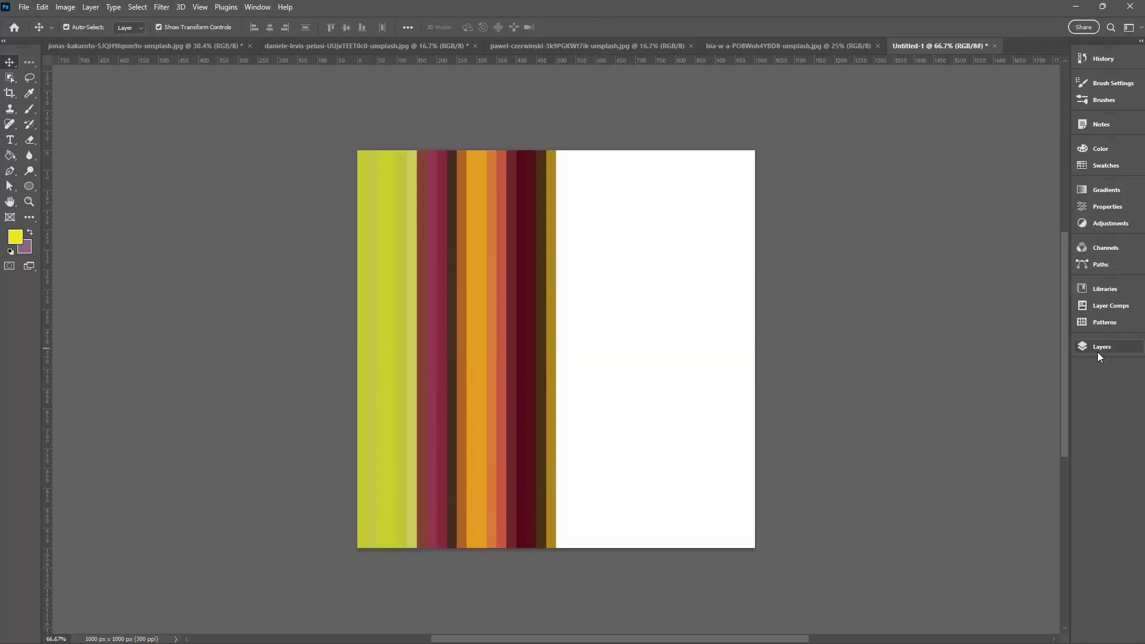
Step: Duplicate the stripe layer and move the copy to fill the right half of the canvas
{"action": "left_click", "coordinate": [1100, 347]}
{"action": "left_click_drag", "start_coordinate": [985, 374], "coordinate": [1034, 627]}
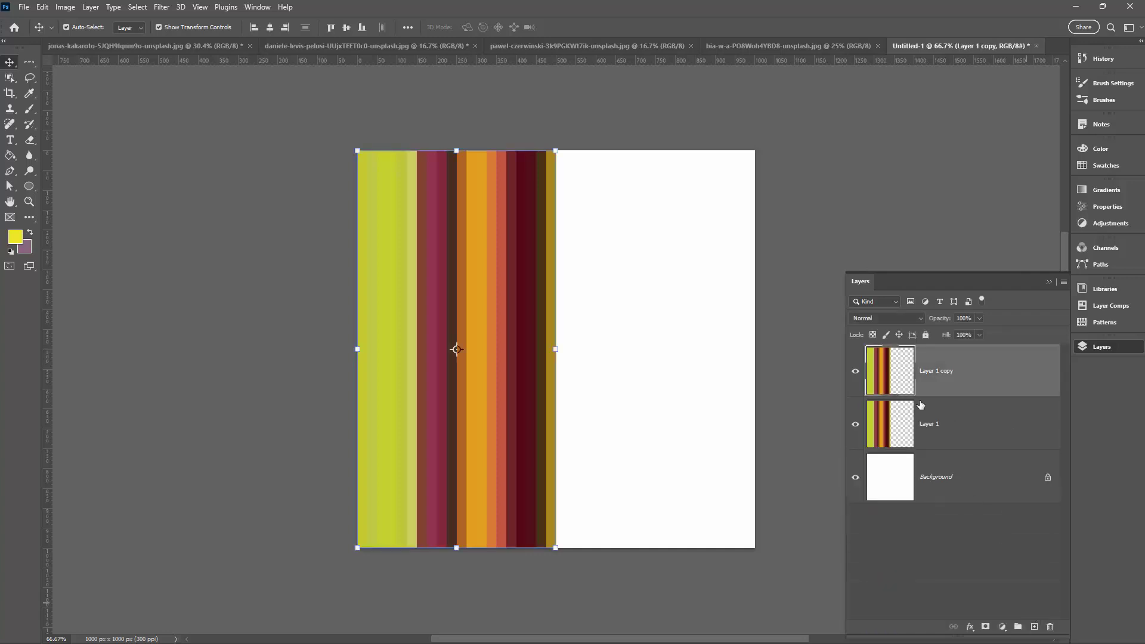
{"action": "left_click_drag", "start_coordinate": [463, 374], "coordinate": [668, 371]}
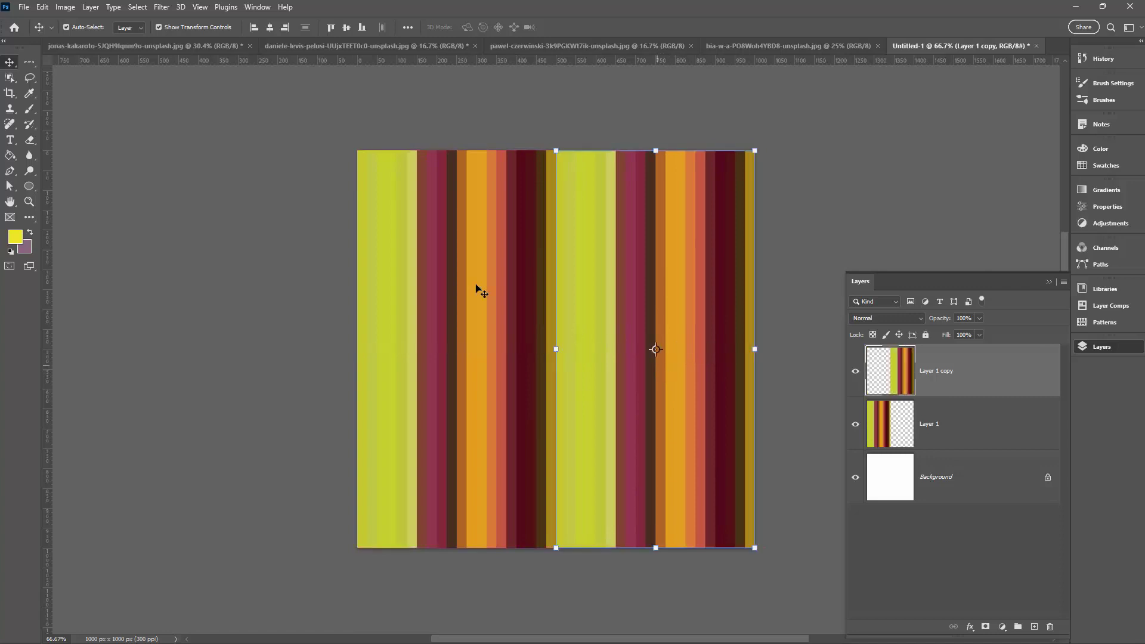
Step: Flip the copied stripe layer horizontally to mirror the stripes, and merge it down into Layer 1
{"action": "left_click", "coordinate": [39, 8]}
{"action": "mouse_move", "coordinate": [72, 282]}
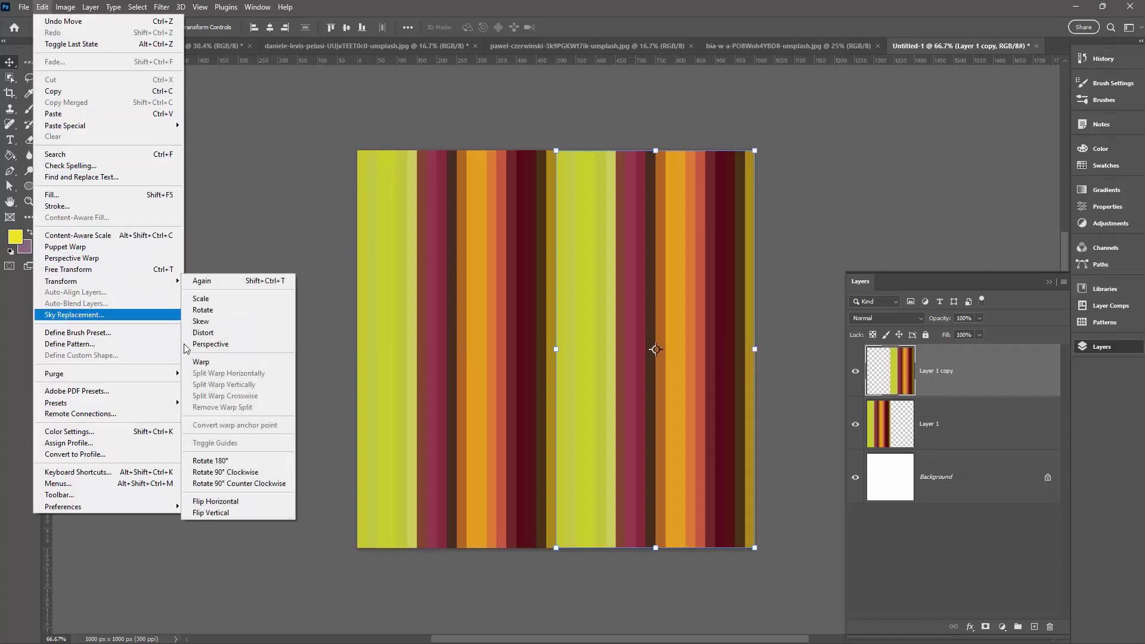
{"action": "left_click", "coordinate": [244, 503]}
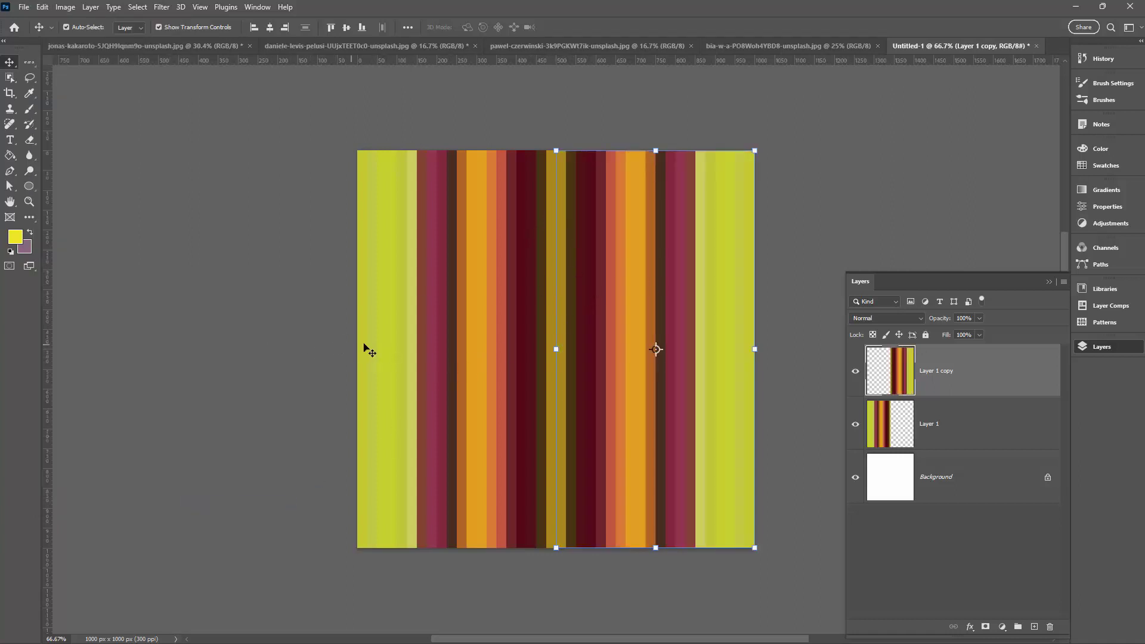
{"action": "key", "text": "ctrl"}
{"action": "right_click", "coordinate": [967, 389]}
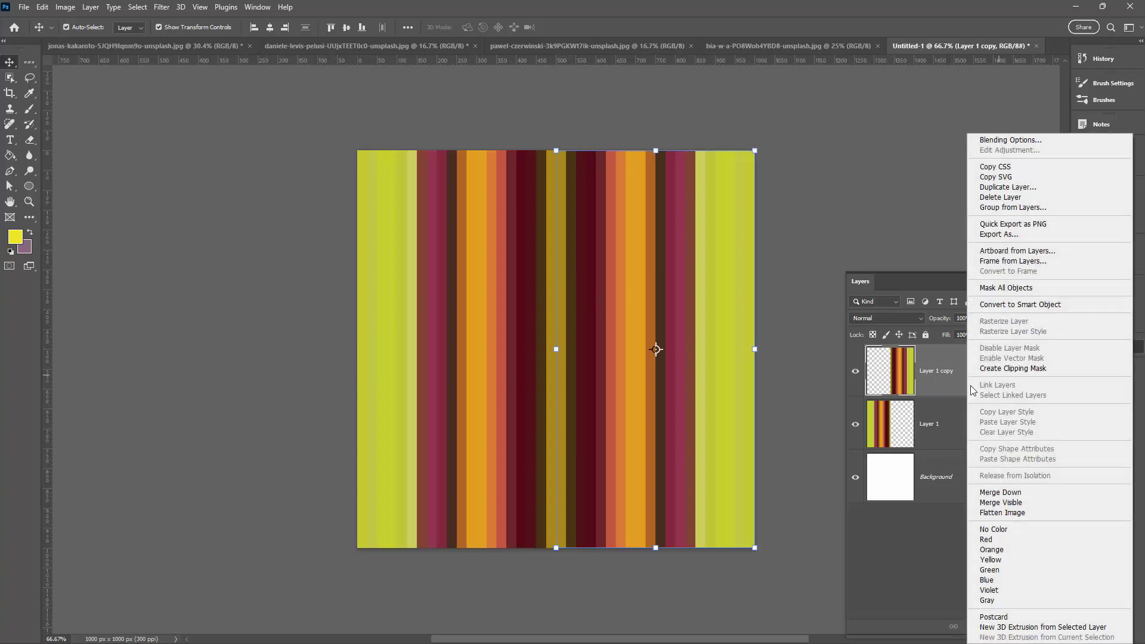
{"action": "left_click", "coordinate": [1012, 495]}
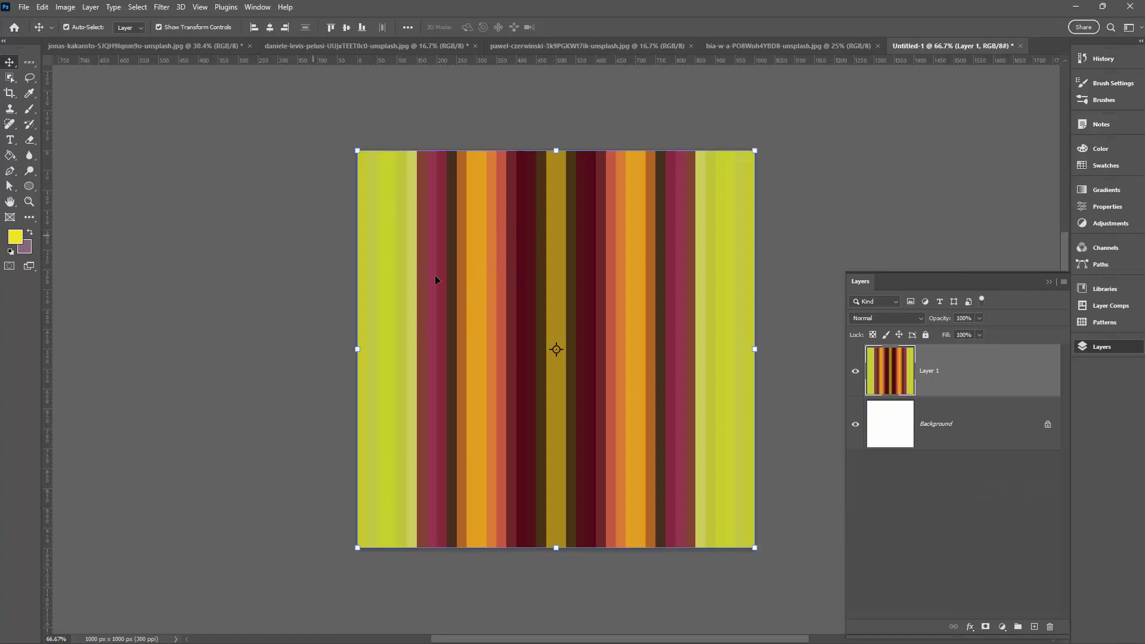
Step: Sample the coral red stripe's color and fill both dark brown stripes beside the center stripe with it using the Paint Bucket
{"action": "left_click", "coordinate": [29, 93]}
{"action": "left_click", "coordinate": [499, 308]}
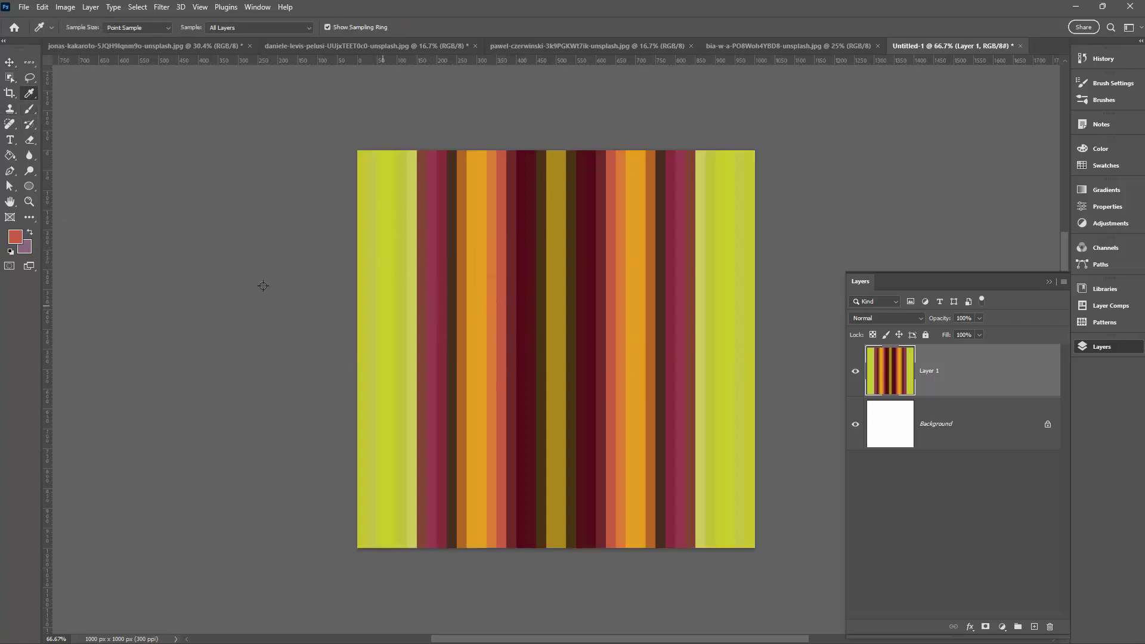
{"action": "left_click", "coordinate": [10, 155]}
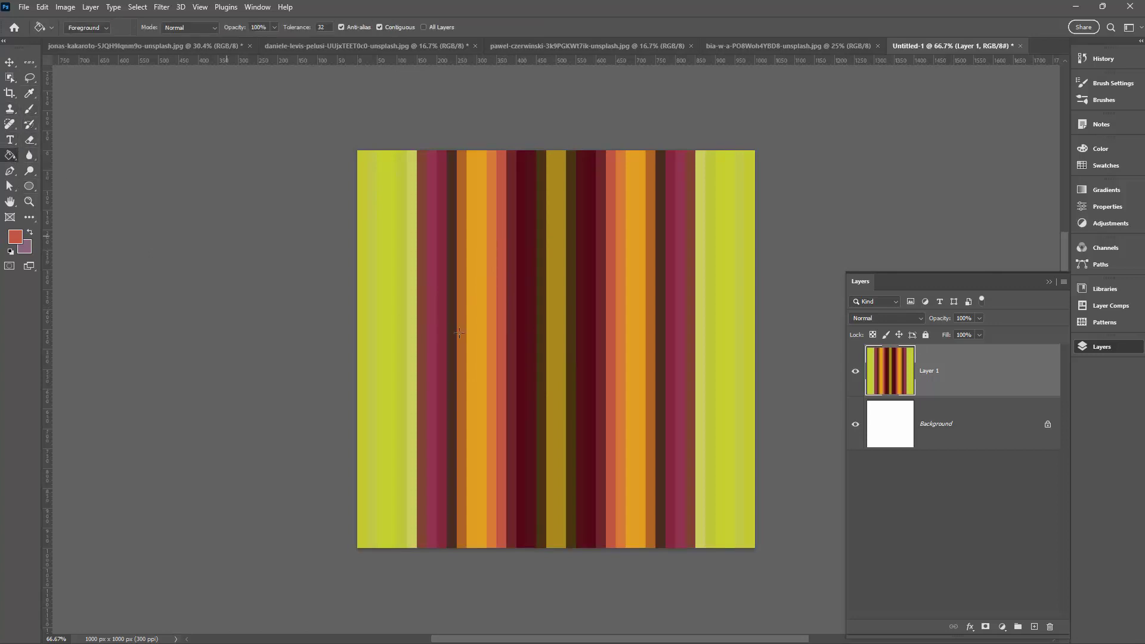
{"action": "left_click", "coordinate": [542, 313]}
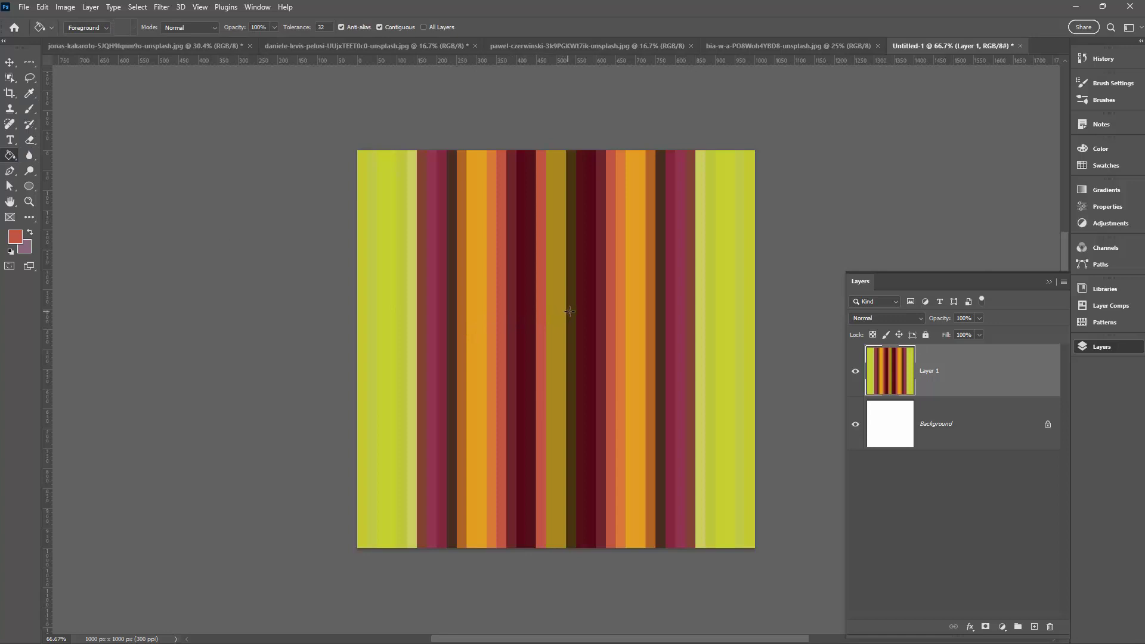
{"action": "left_click", "coordinate": [571, 311]}
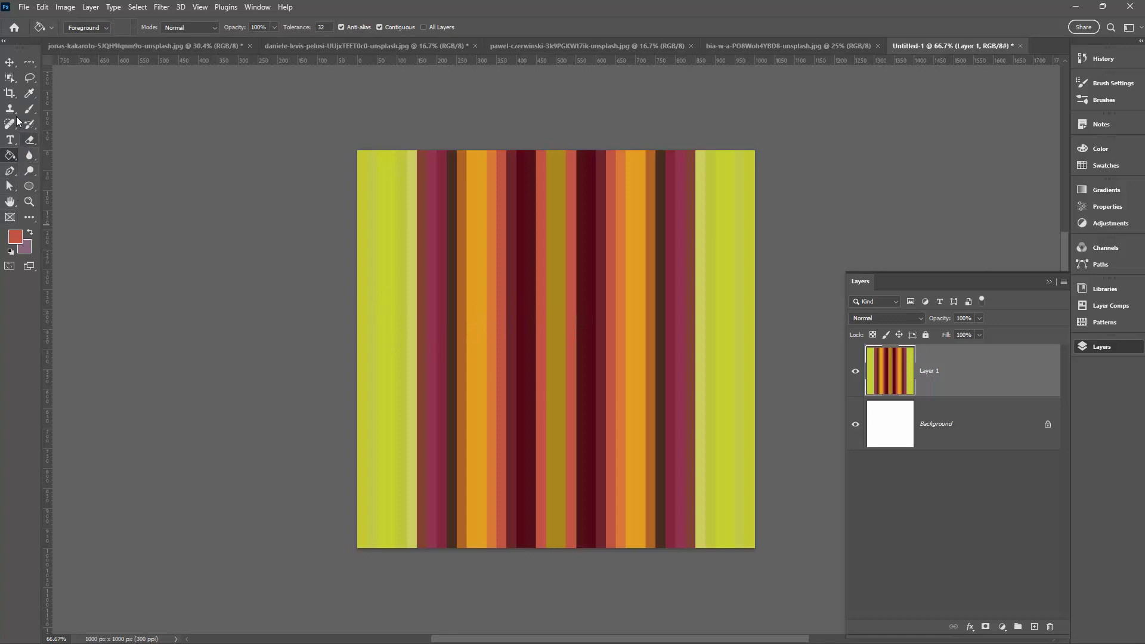
Step: Sample the golden orange stripe's color and fill the two remaining dark brown stripes with it using the Paint Bucket
{"action": "left_click", "coordinate": [30, 93]}
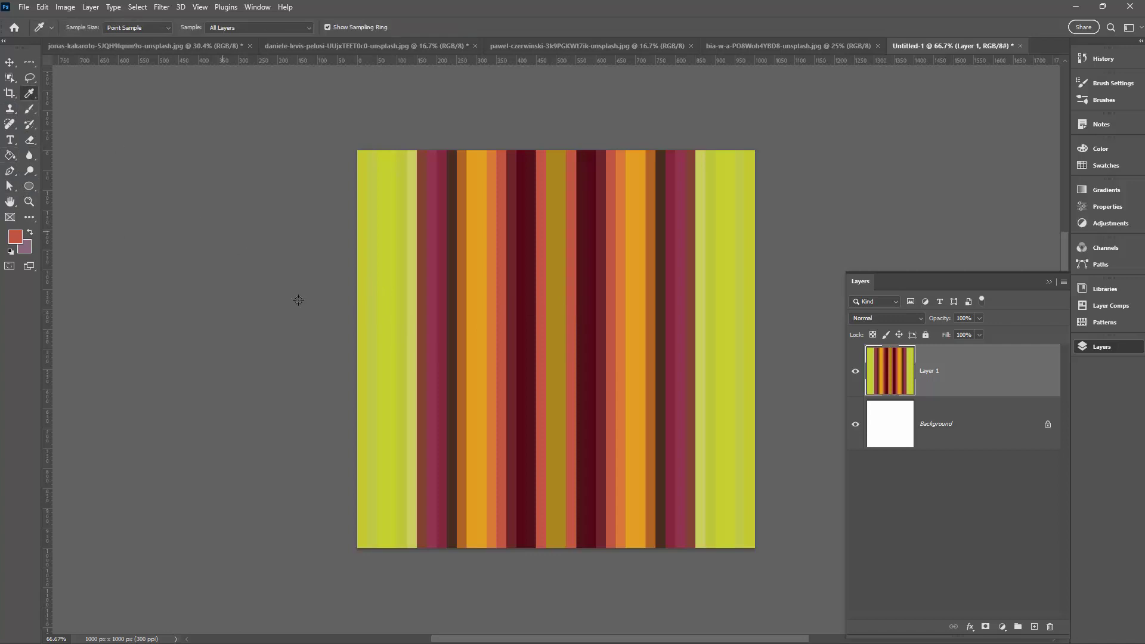
{"action": "left_click", "coordinate": [483, 348]}
{"action": "left_click", "coordinate": [18, 156]}
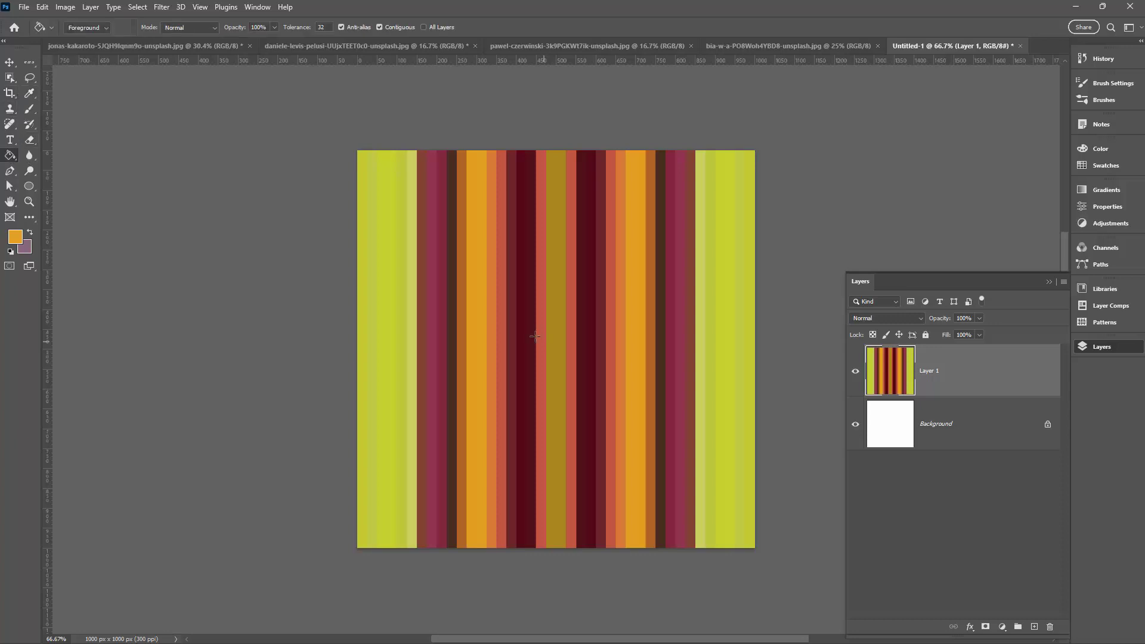
{"action": "left_click", "coordinate": [452, 322]}
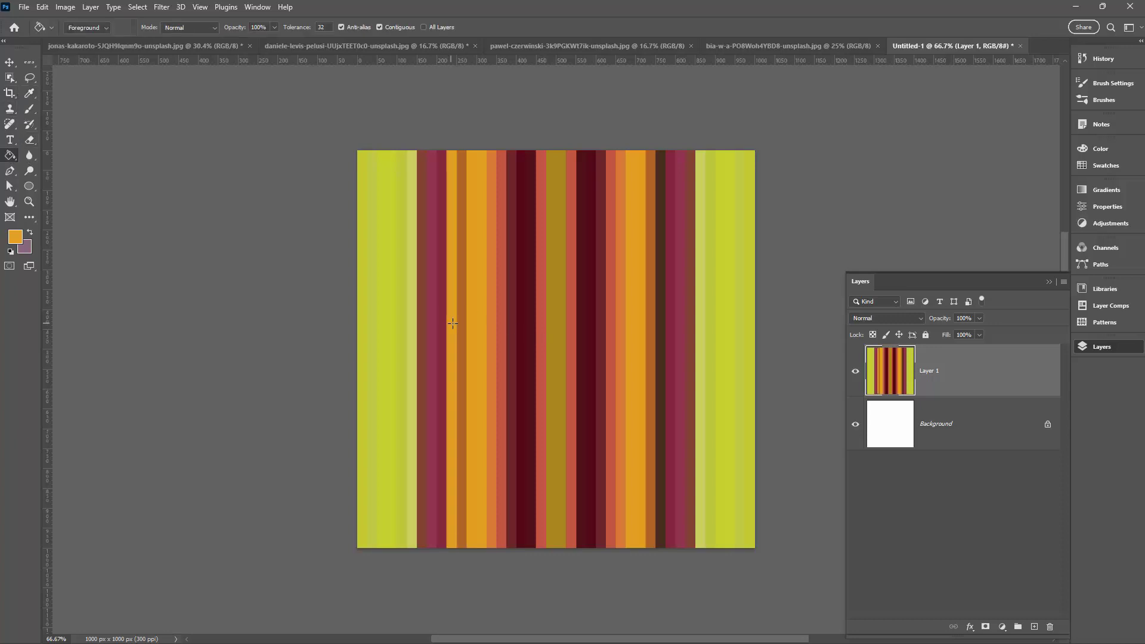
{"action": "left_click", "coordinate": [660, 332]}
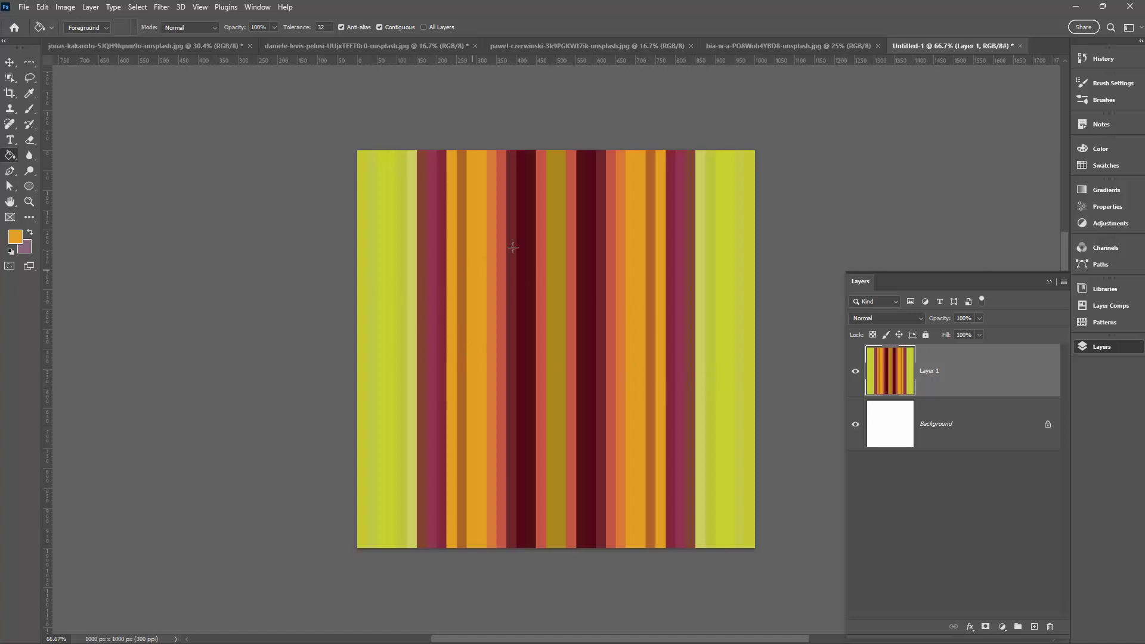
Step: Rotate the stripe layer by -90 degrees so the stripes run horizontally across the canvas
{"action": "left_click", "coordinate": [11, 63]}
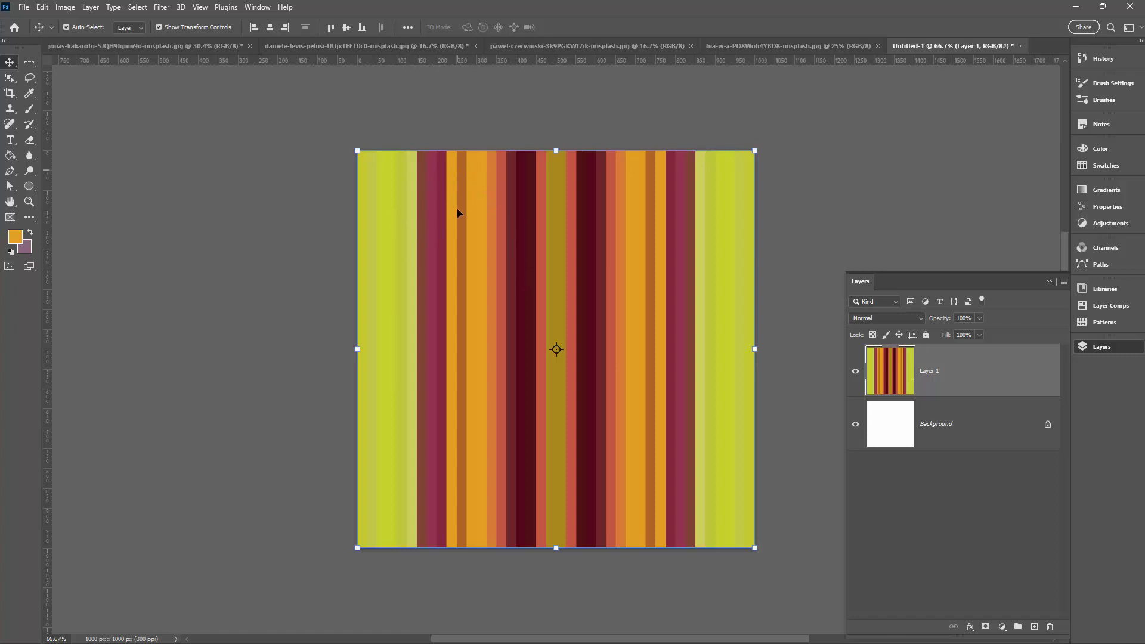
{"action": "left_click_drag", "start_coordinate": [353, 143], "coordinate": [257, 624]}
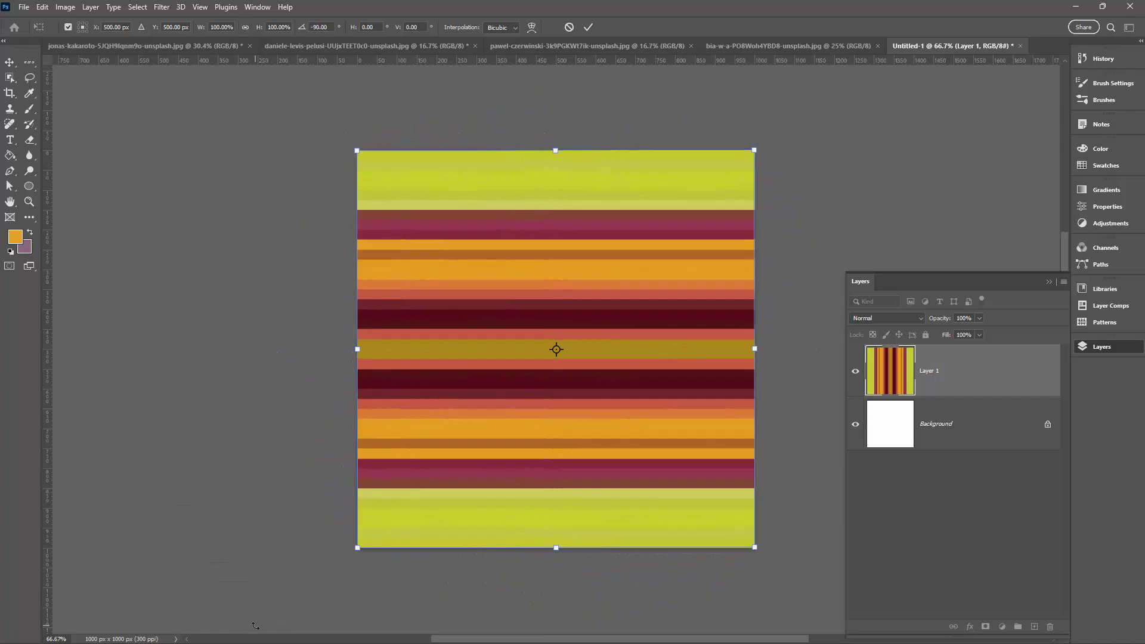
{"action": "left_click", "coordinate": [589, 27]}
Step: Apply the Polar Coordinates filter to the stripe layer with Rectangular to Polar, checking the whole design in the preview at 25%
{"action": "left_click", "coordinate": [161, 7]}
{"action": "mouse_move", "coordinate": [210, 206]}
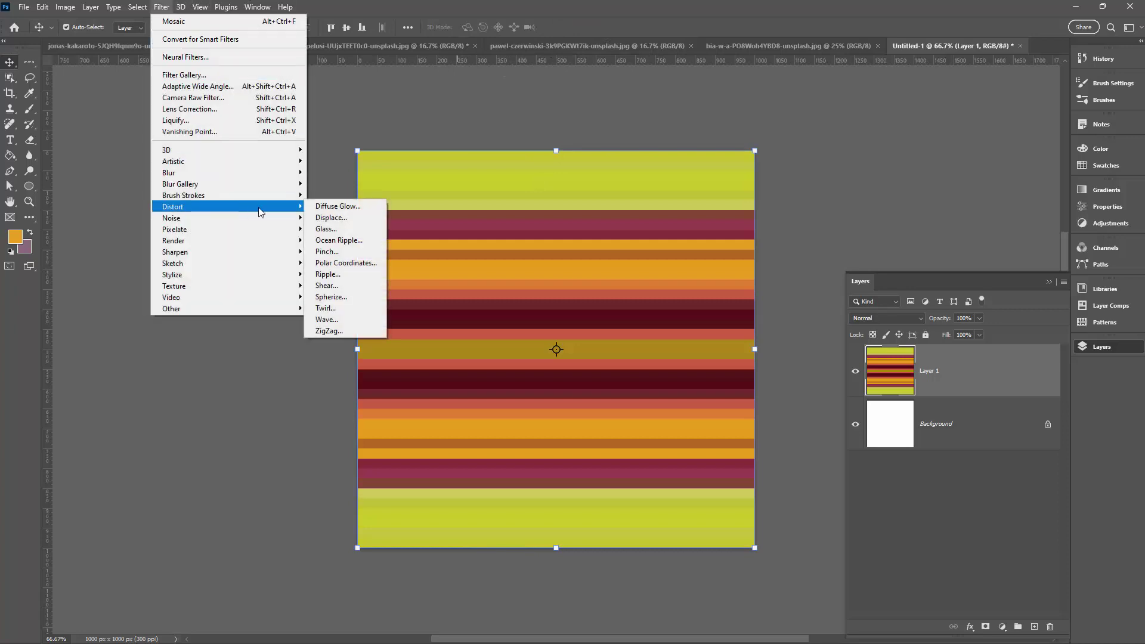
{"action": "left_click", "coordinate": [359, 263]}
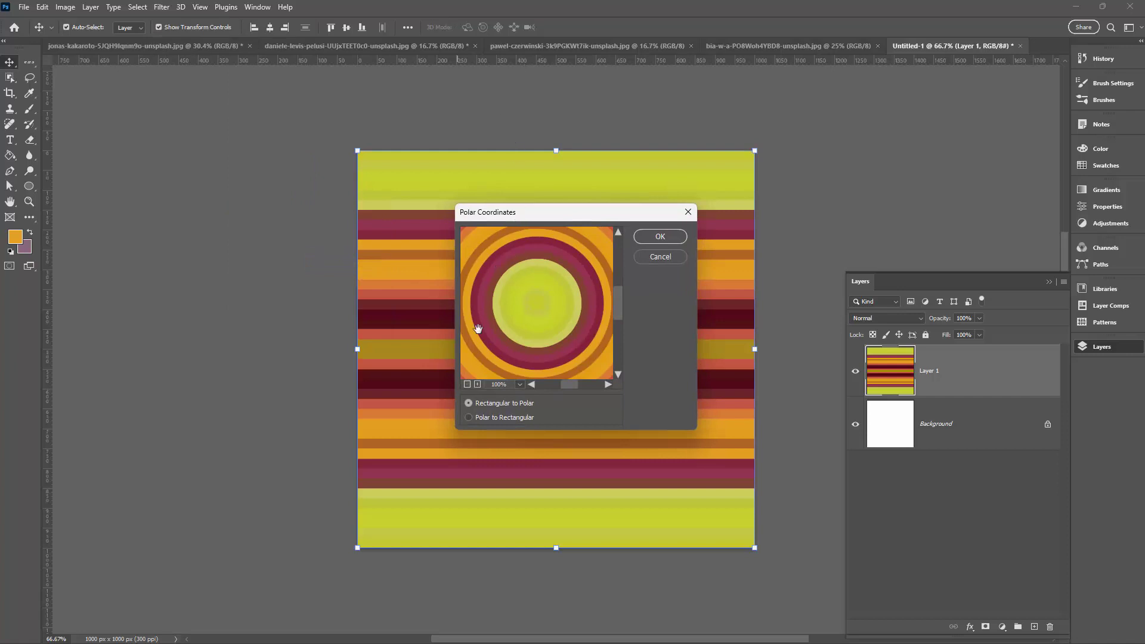
{"action": "left_click", "coordinate": [467, 384]}
{"action": "left_click", "coordinate": [467, 383]}
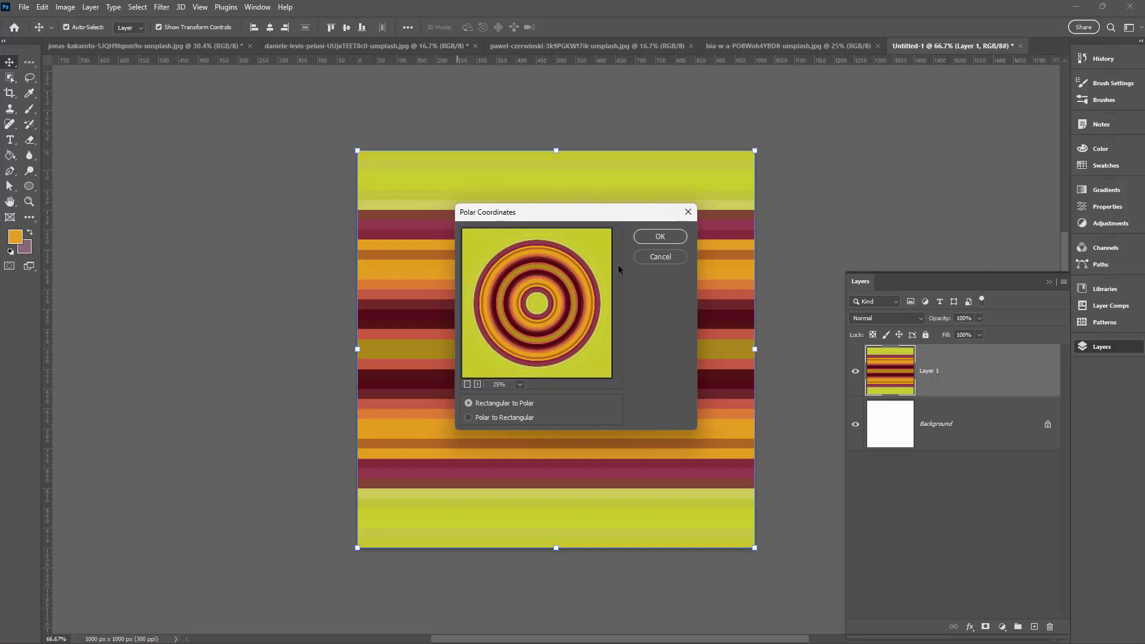
{"action": "left_click", "coordinate": [656, 237]}
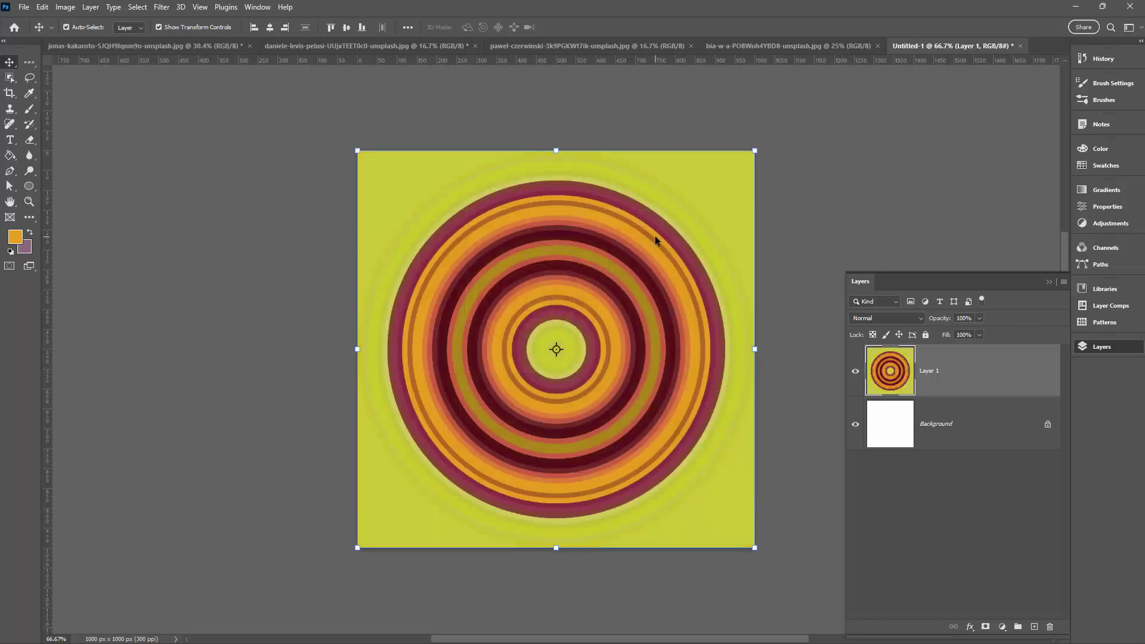
Step: Sample the lime green of the corner area, delete the area outside the outermost ring with the Magic Wand, and deselect
{"action": "left_click", "coordinate": [29, 94]}
{"action": "left_click", "coordinate": [378, 171]}
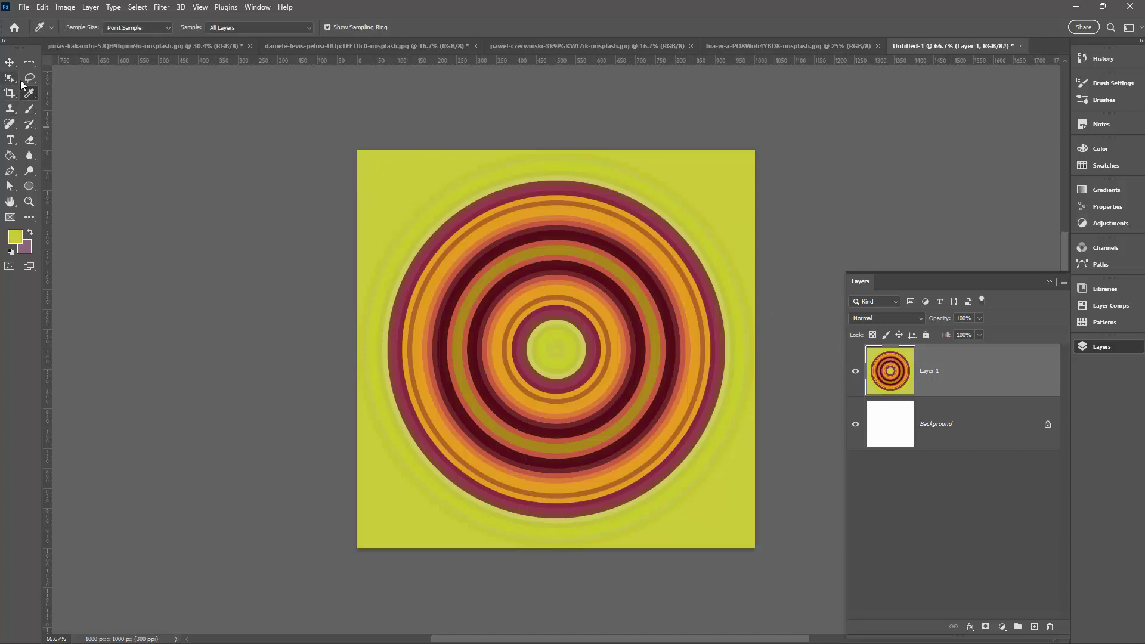
{"action": "left_click", "coordinate": [10, 78]}
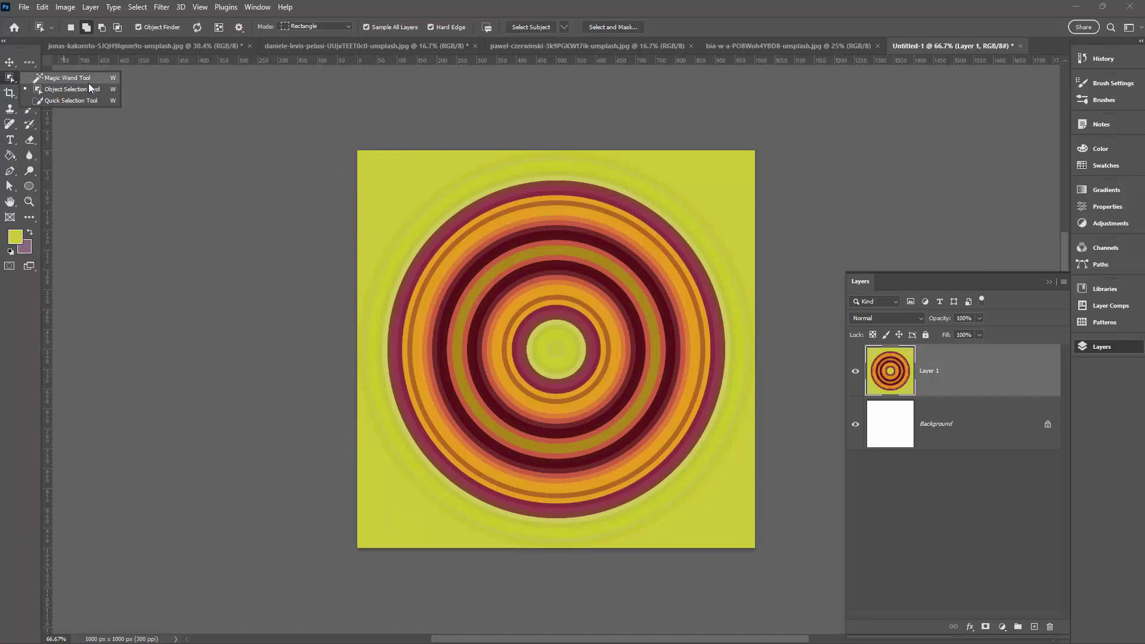
{"action": "left_click", "coordinate": [65, 77]}
{"action": "left_click", "coordinate": [734, 186]}
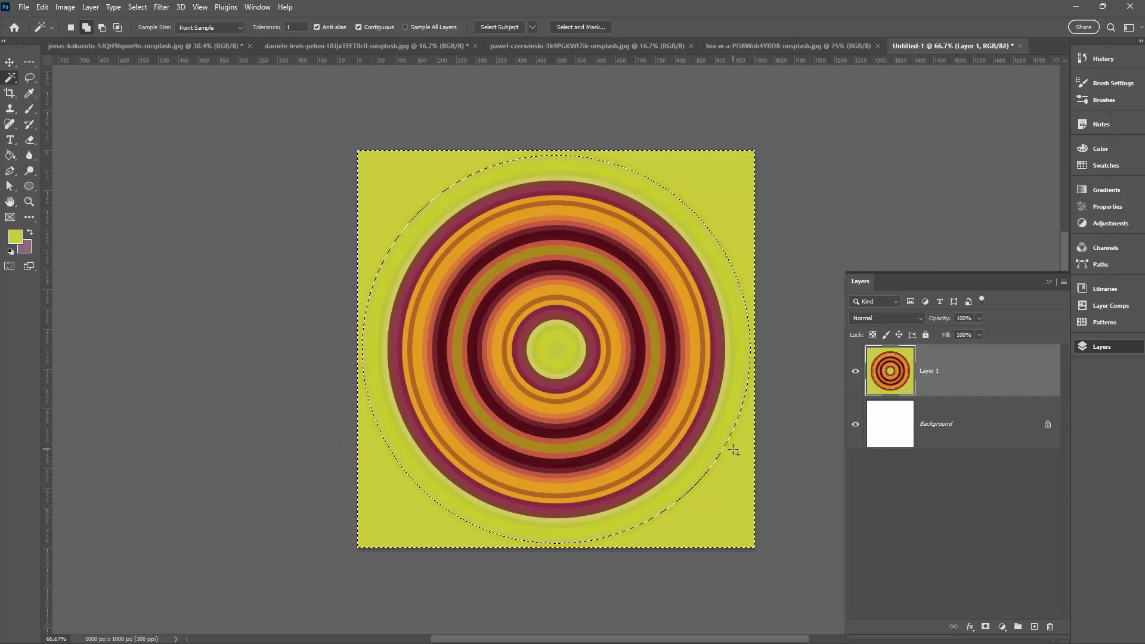
{"action": "key", "text": "Delete"}
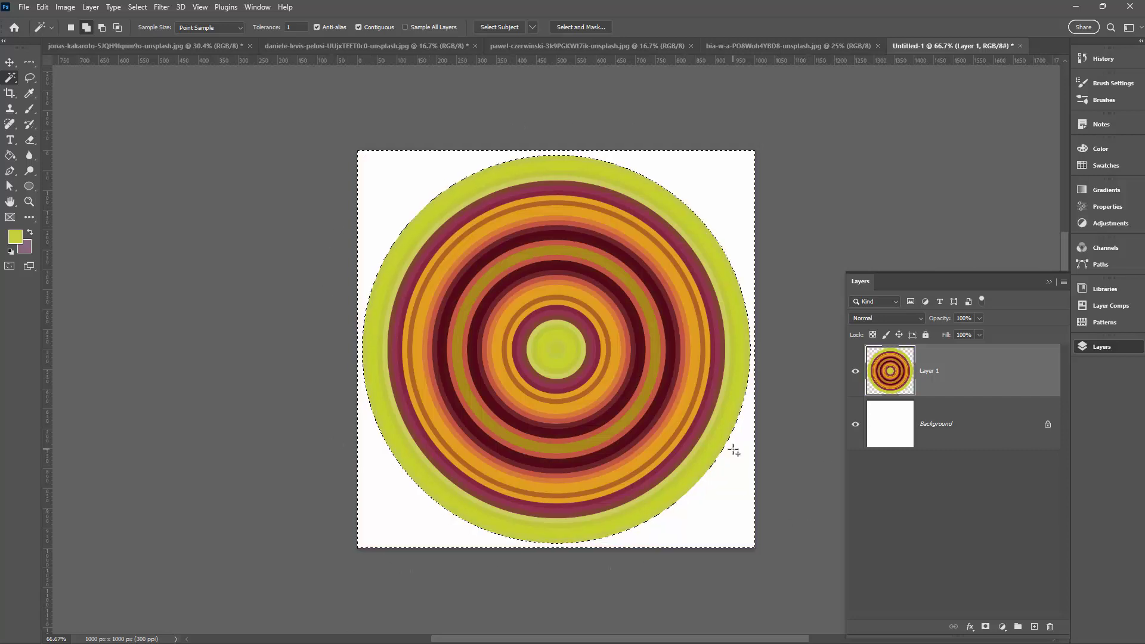
{"action": "key", "text": "i"}
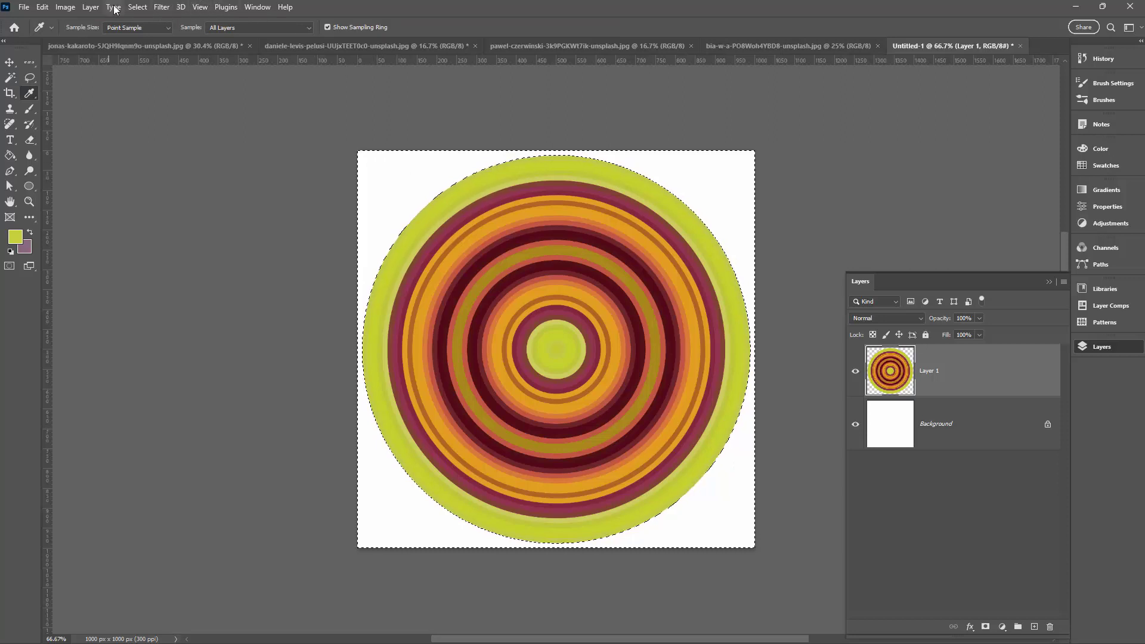
{"action": "left_click", "coordinate": [137, 7]}
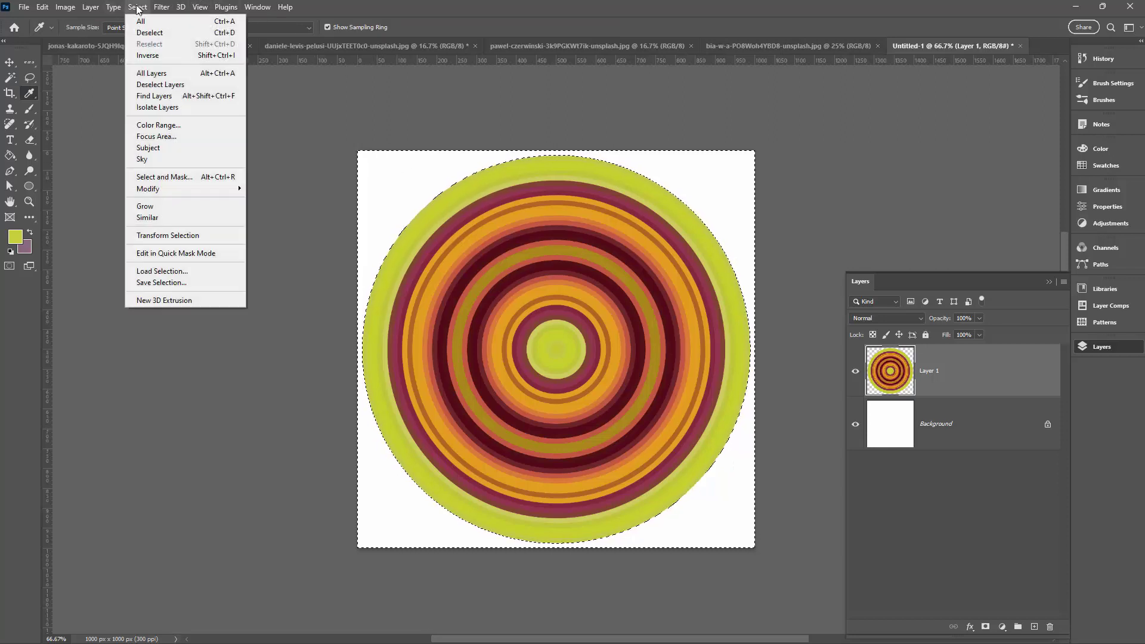
{"action": "left_click", "coordinate": [143, 34]}
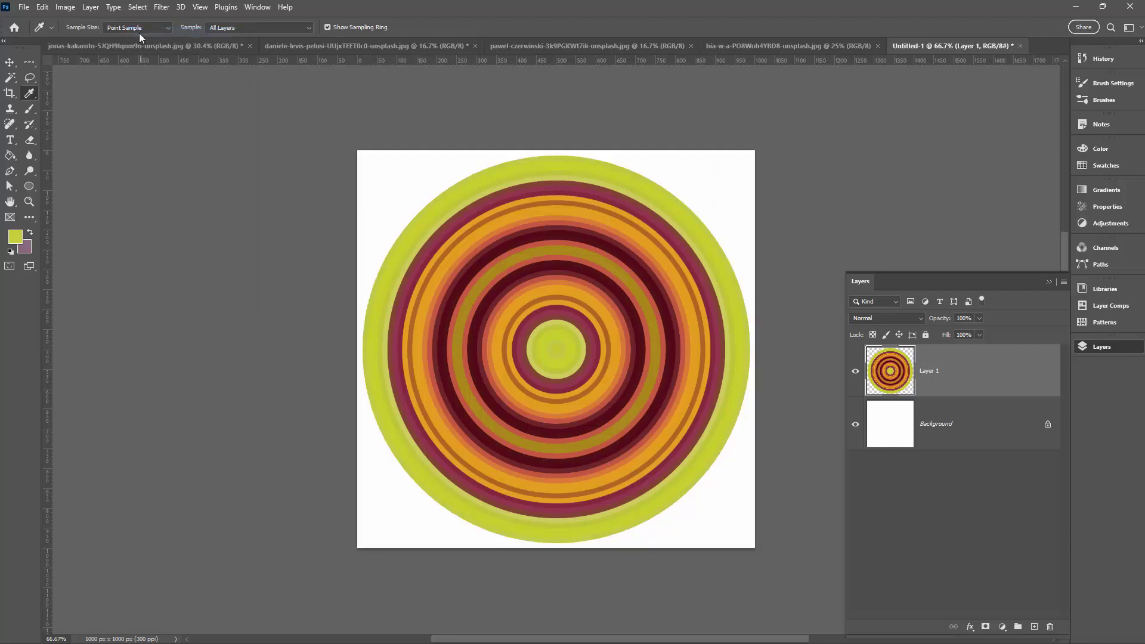
Step: Scale the ringed circle down around its center to about 66% and deselect its layer
{"action": "left_click", "coordinate": [9, 63]}
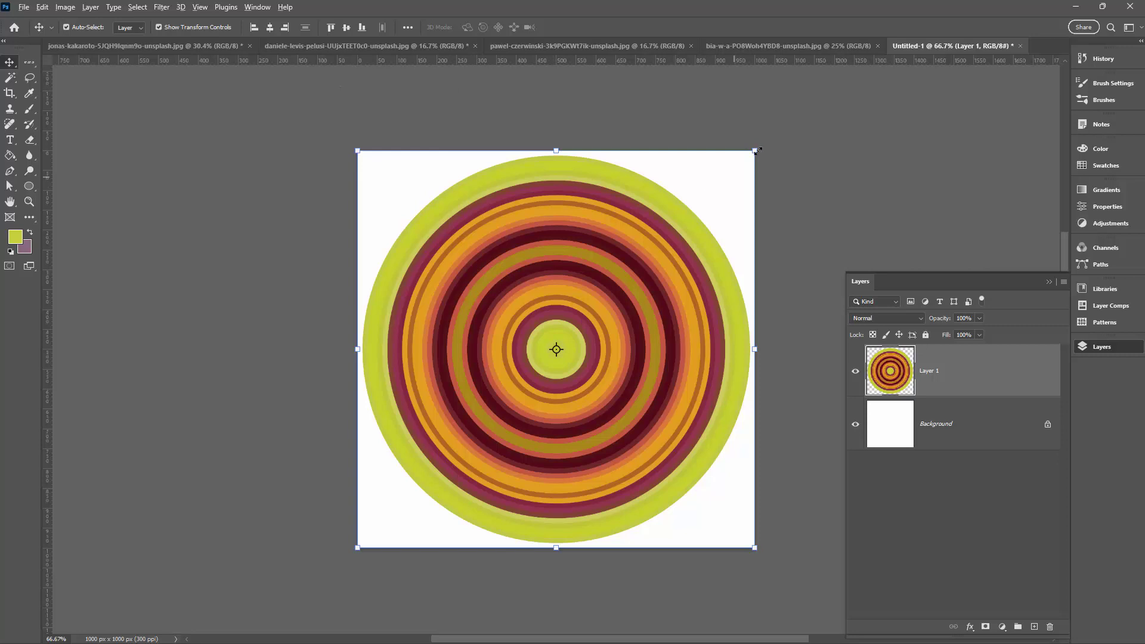
{"action": "left_click_drag", "start_coordinate": [751, 151], "coordinate": [682, 223]}
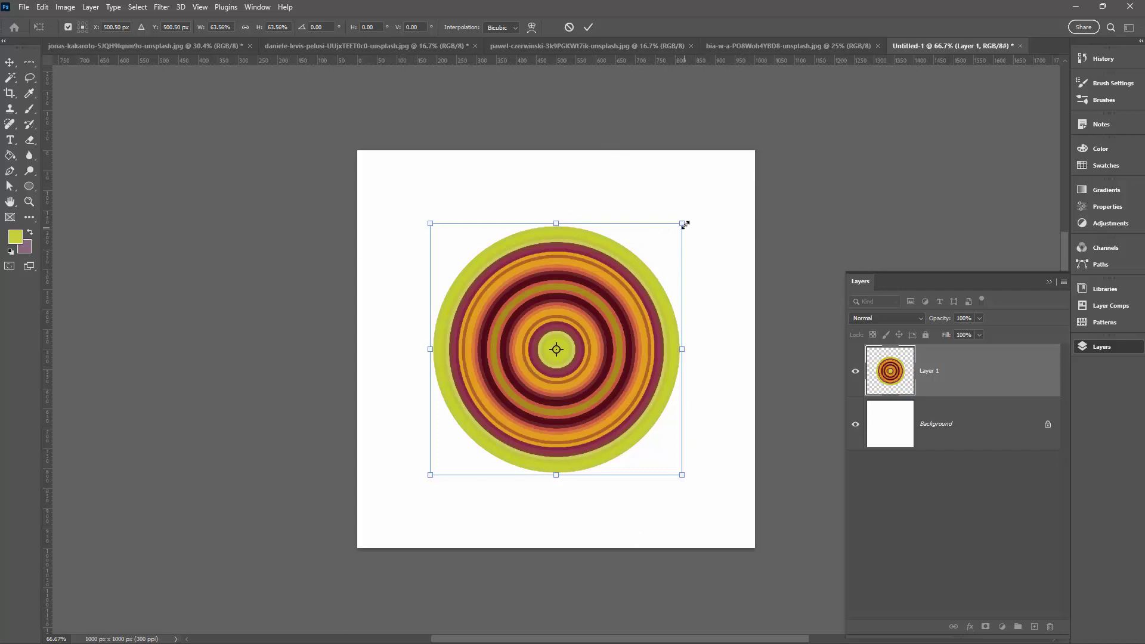
{"action": "mouse_move", "coordinate": [681, 224]}
{"action": "left_mouse_down"}
{"action": "mouse_move", "coordinate": [697, 209]}
{"action": "mouse_move", "coordinate": [687, 222]}
{"action": "left_mouse_up"}
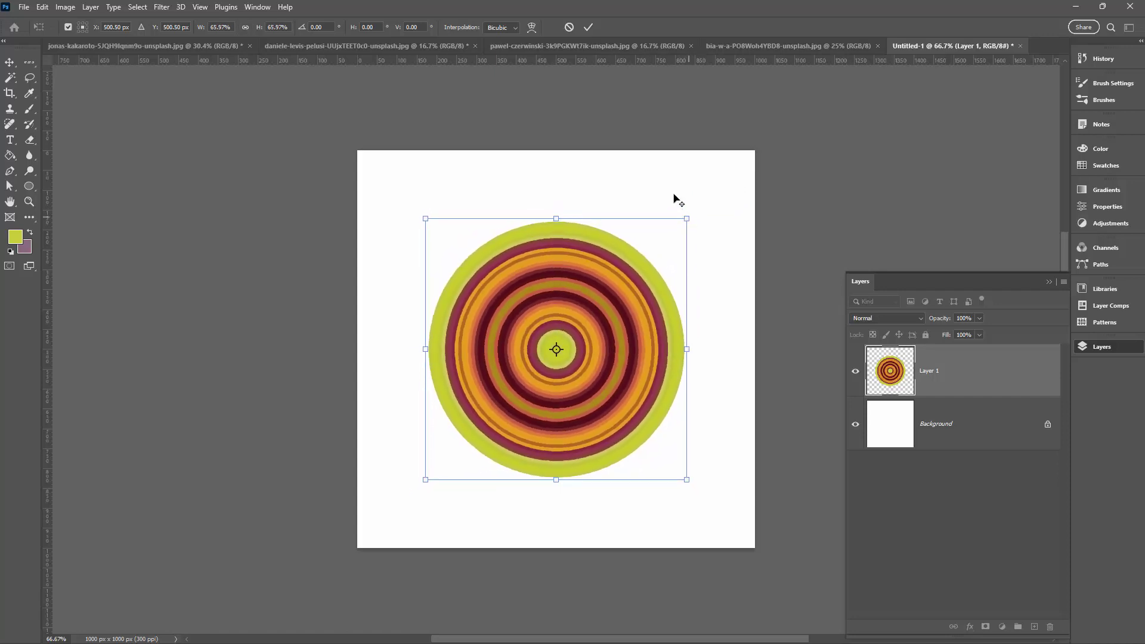
{"action": "left_click", "coordinate": [588, 27]}
{"action": "left_click", "coordinate": [911, 456]}
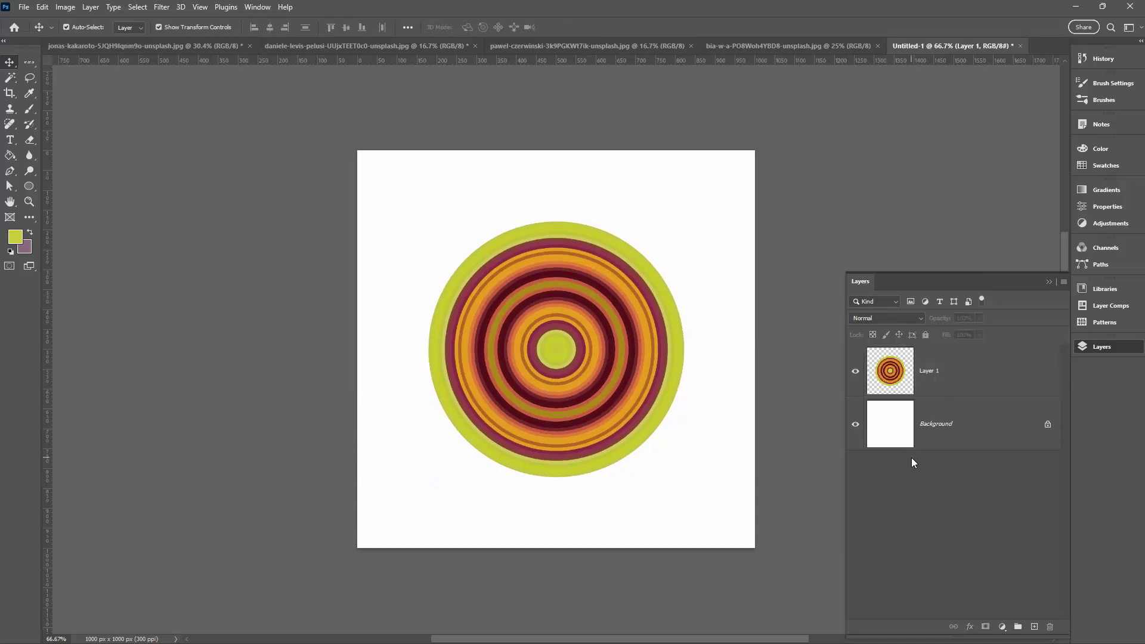
Step: Duplicate the circle layer and offset the copy by 500 pixels horizontally and 500 pixels vertically with Wrap Around
{"action": "left_click_drag", "start_coordinate": [978, 371], "coordinate": [1034, 624]}
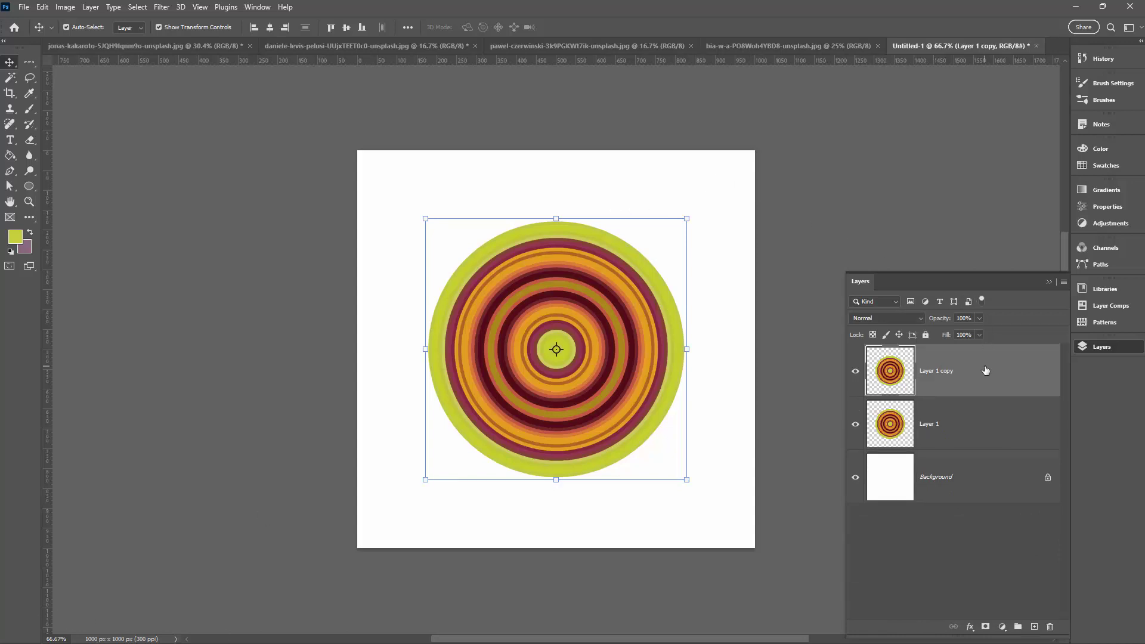
{"action": "left_click", "coordinate": [163, 7]}
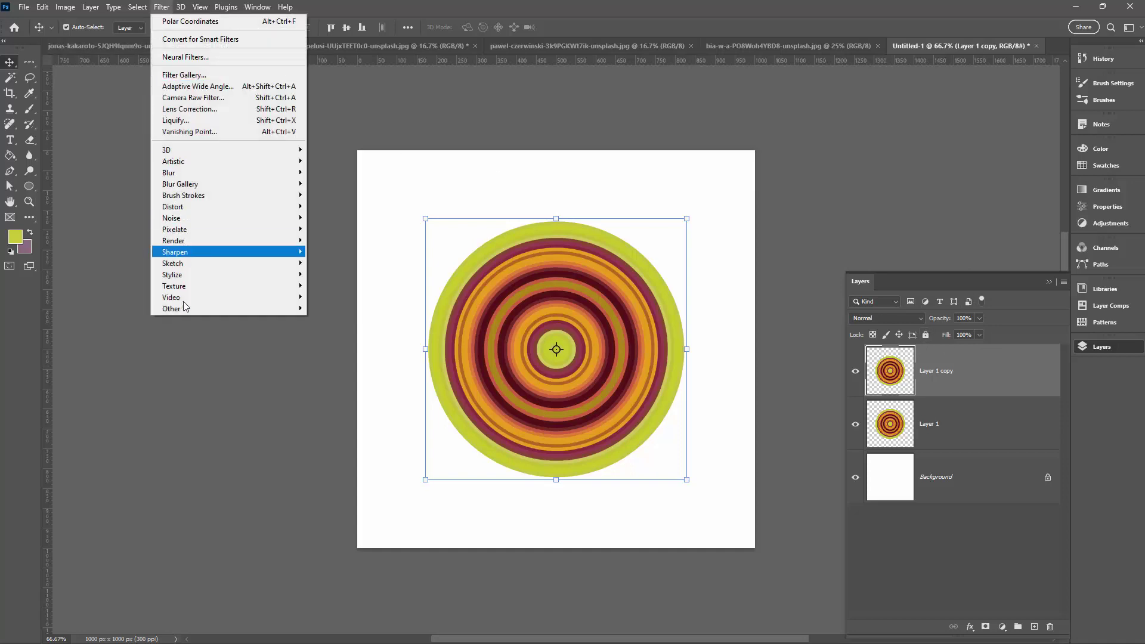
{"action": "mouse_move", "coordinate": [177, 311]}
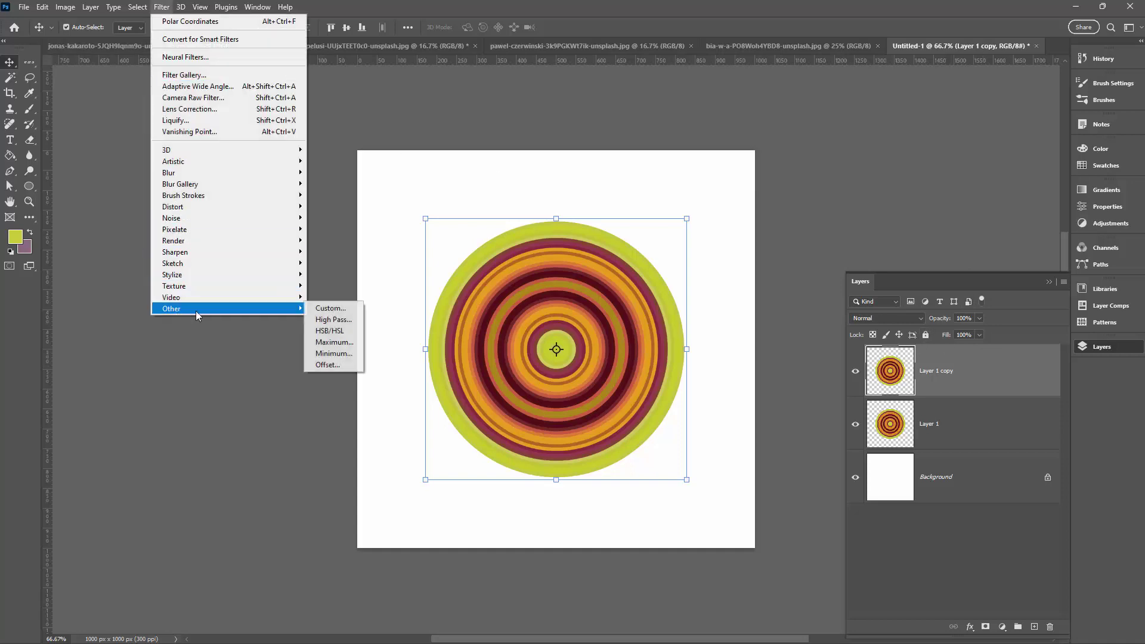
{"action": "left_click", "coordinate": [324, 365]}
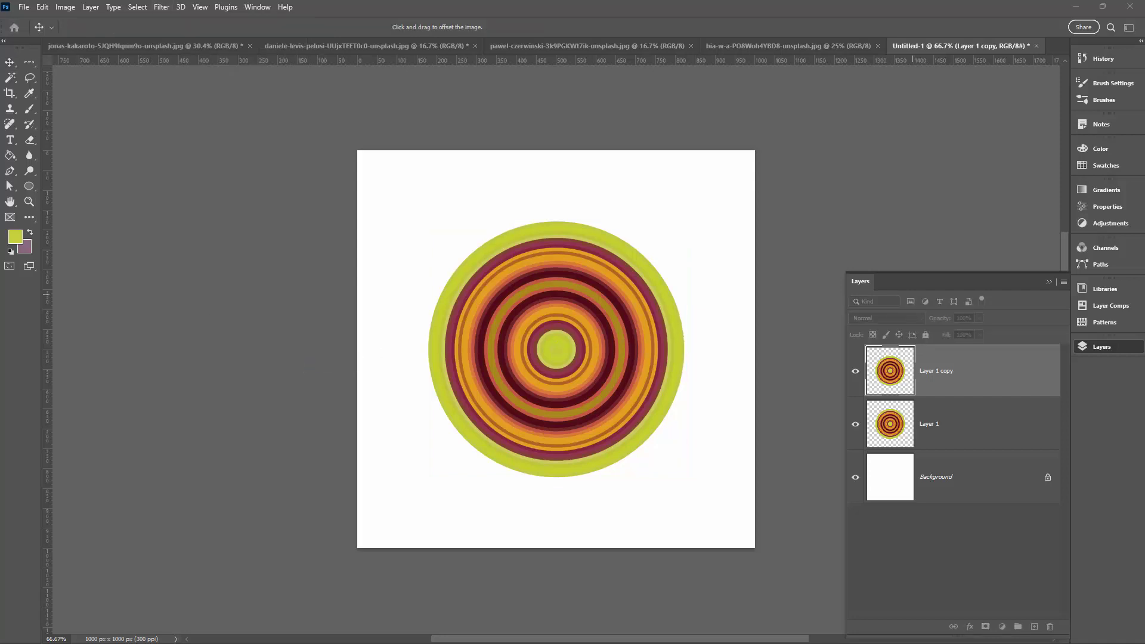
{"action": "left_click_drag", "start_coordinate": [545, 157], "coordinate": [206, 171]}
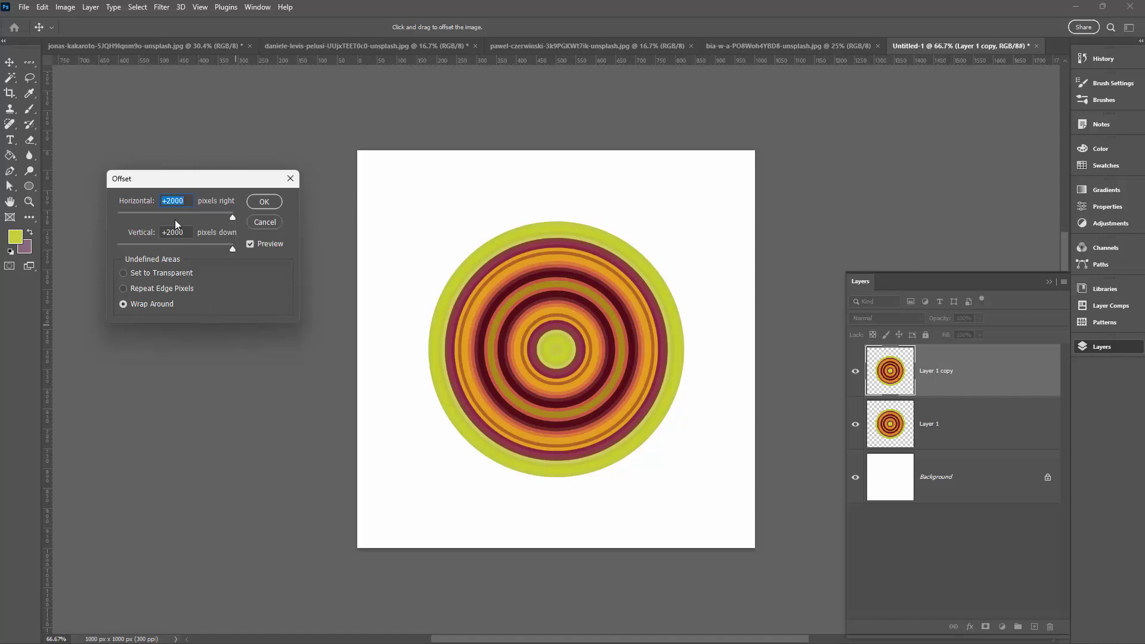
{"action": "type", "text": "5"}
{"action": "key", "text": "Tab"}
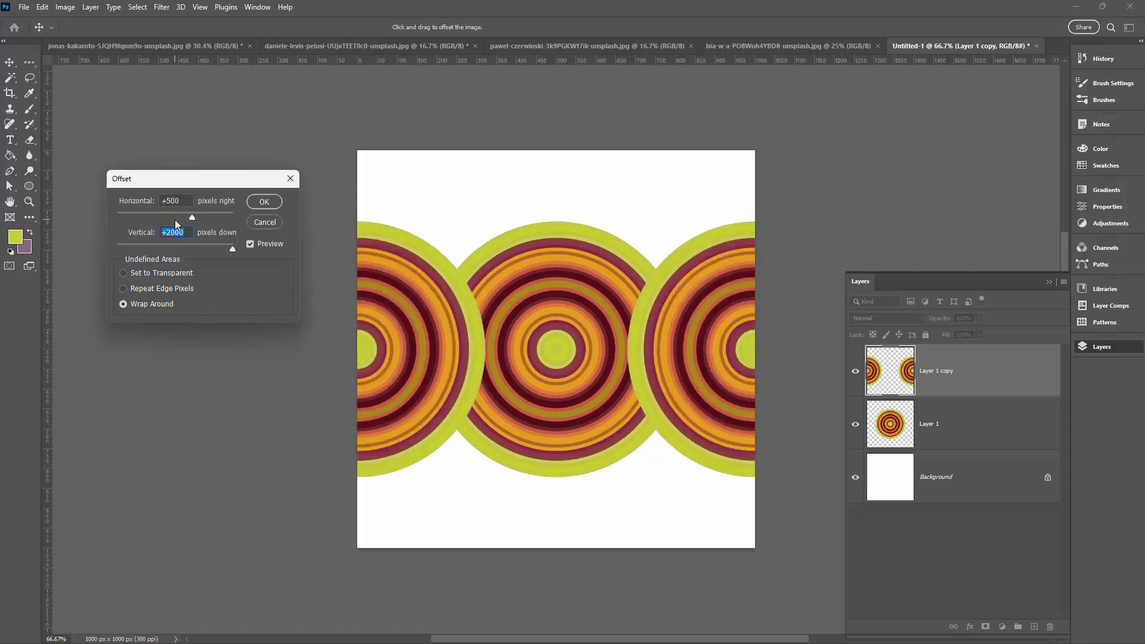
{"action": "type", "text": "500"}
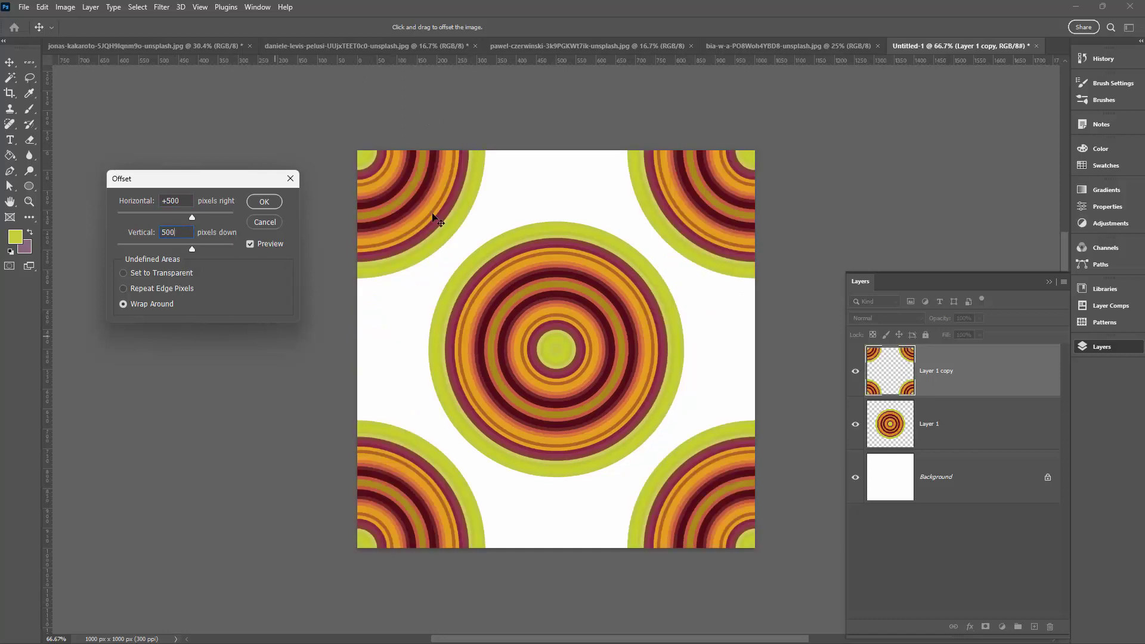
{"action": "left_click", "coordinate": [263, 204]}
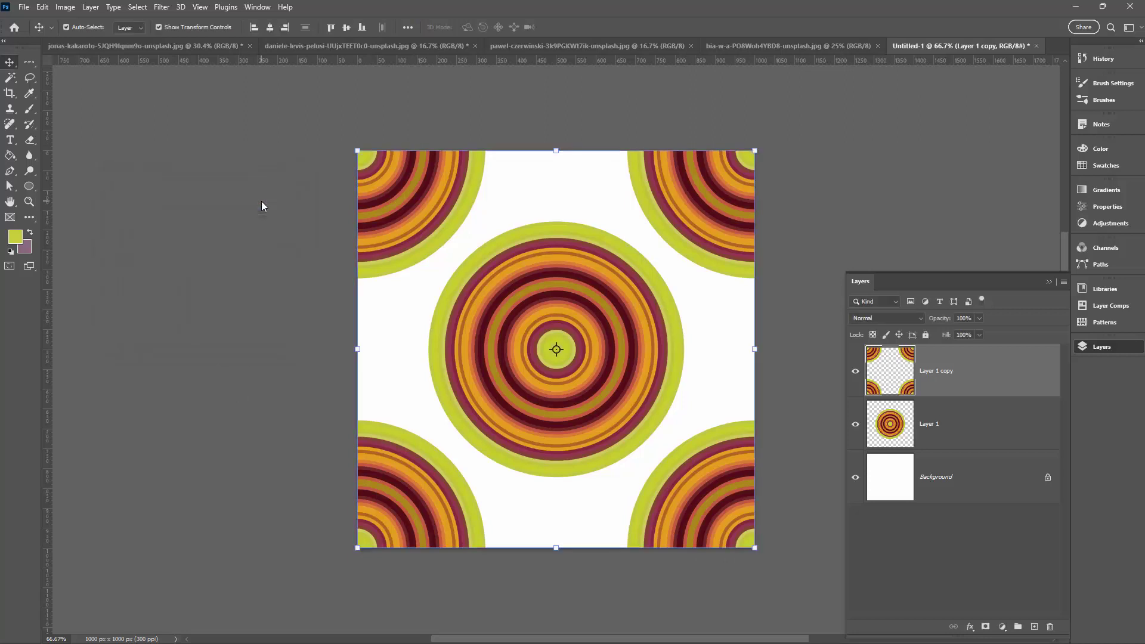
Step: Fill the Background layer with the sampled lime green using the Paint Bucket
{"action": "left_click", "coordinate": [935, 477]}
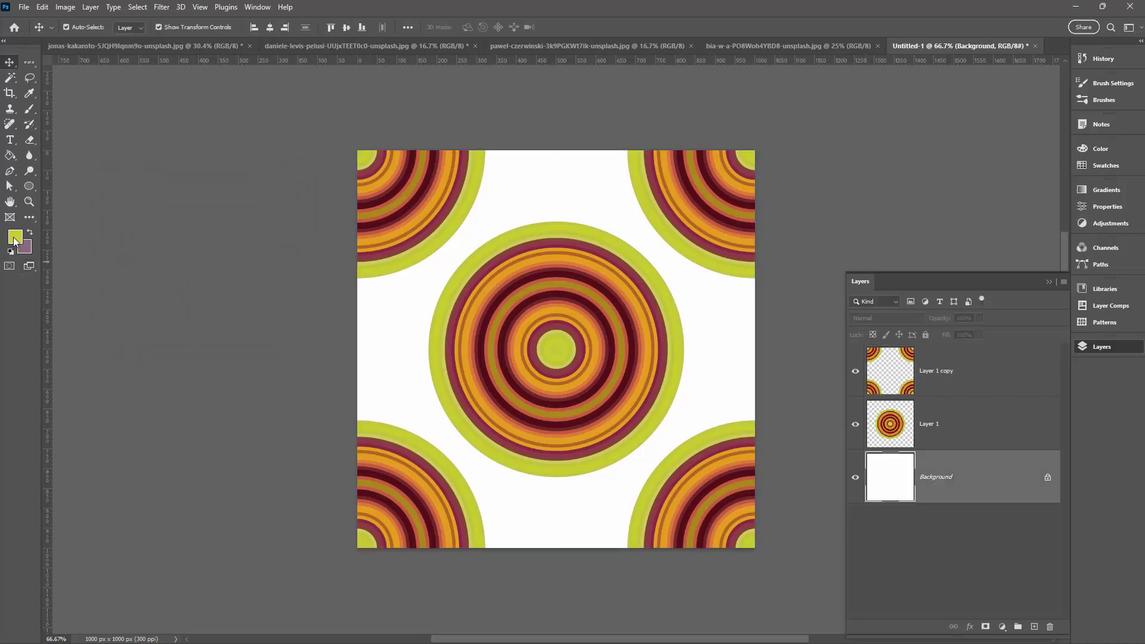
{"action": "left_click", "coordinate": [10, 155]}
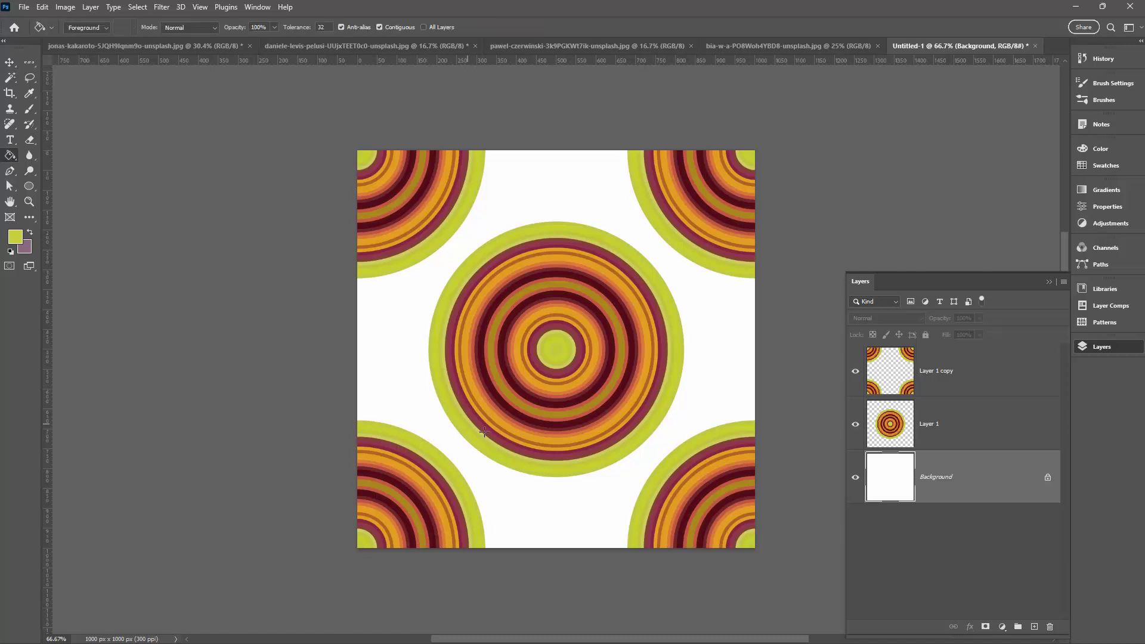
{"action": "left_click", "coordinate": [383, 403]}
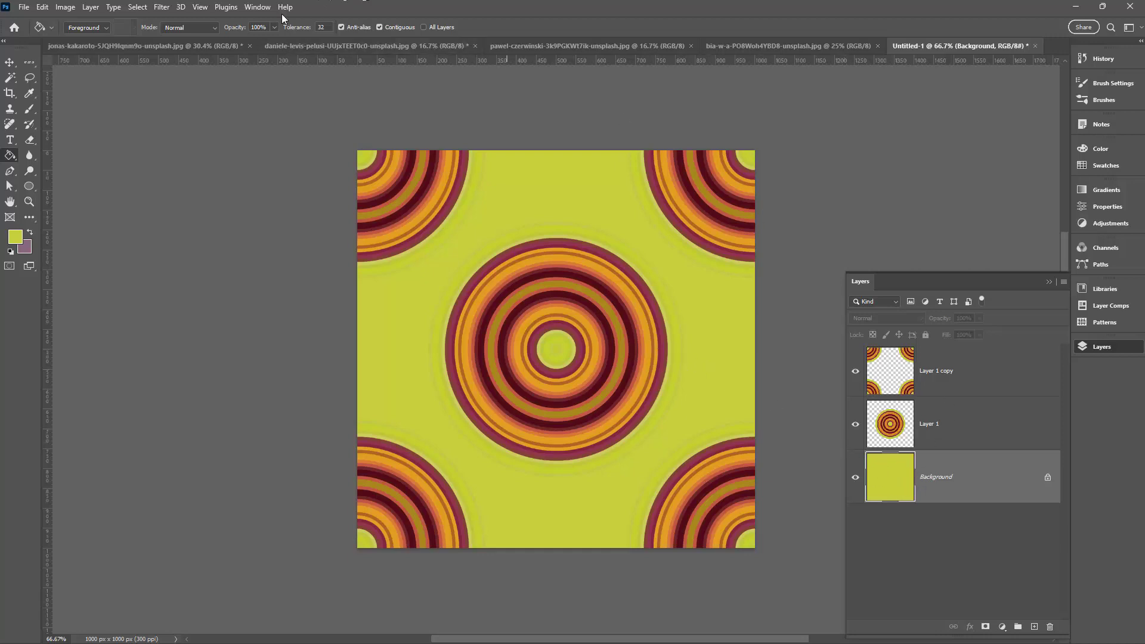
Step: Save the circle tile as a new pattern in the Patterns collection, keeping the suggested name
{"action": "left_click", "coordinate": [1089, 325]}
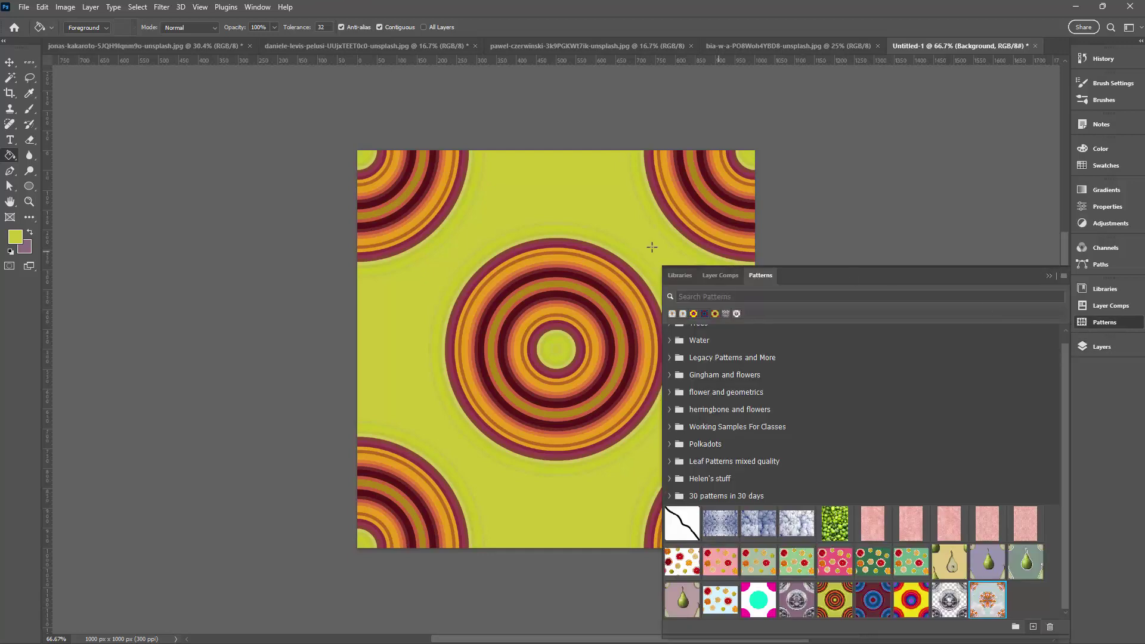
{"action": "left_click_drag", "start_coordinate": [662, 290], "coordinate": [781, 286]}
{"action": "left_click_drag", "start_coordinate": [914, 280], "coordinate": [899, 105]}
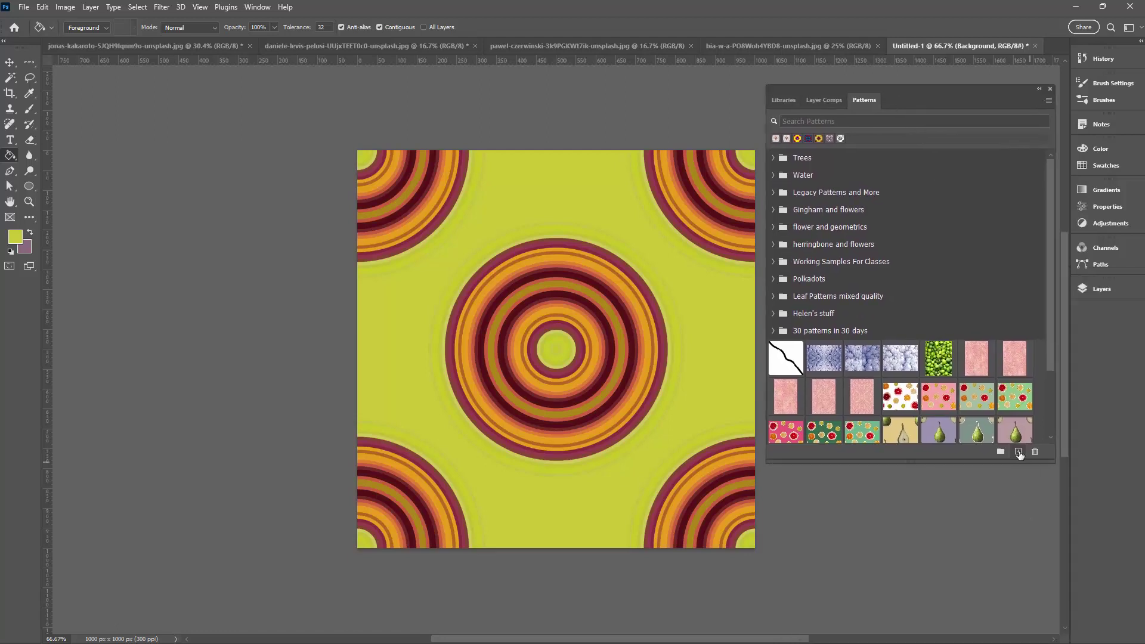
{"action": "left_click", "coordinate": [1019, 452]}
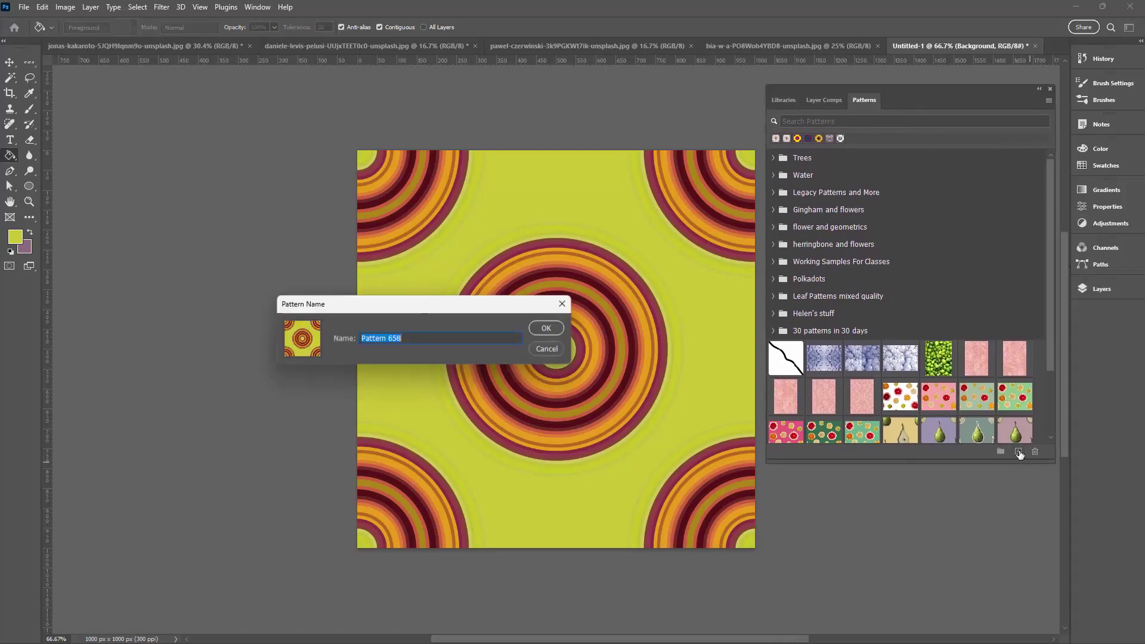
{"action": "left_click", "coordinate": [549, 327]}
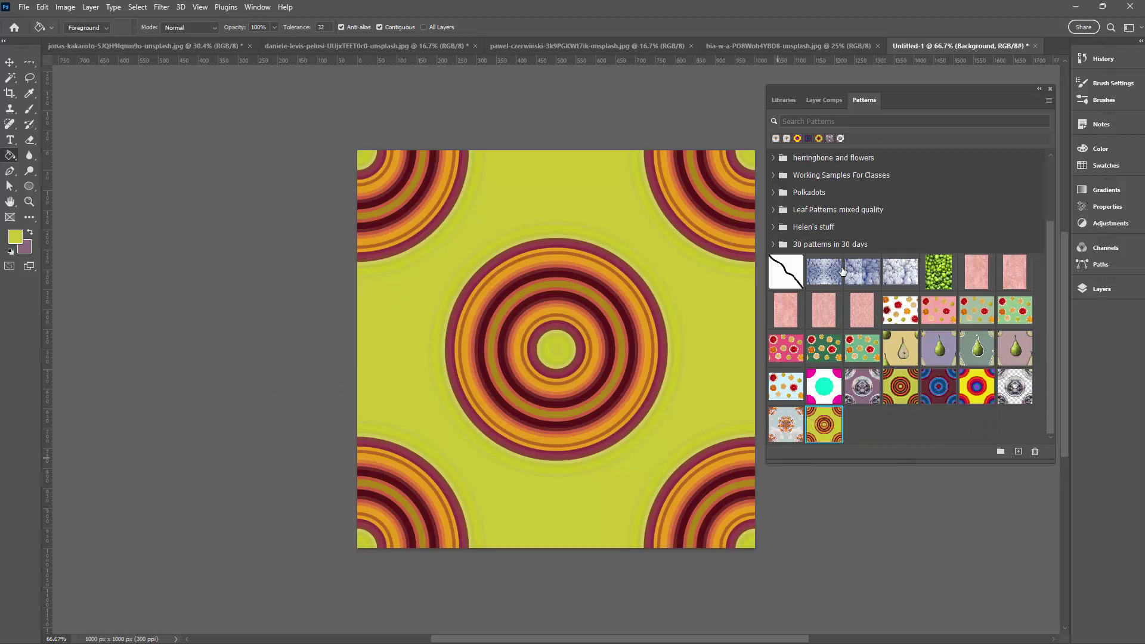
{"action": "left_click", "coordinate": [1050, 88]}
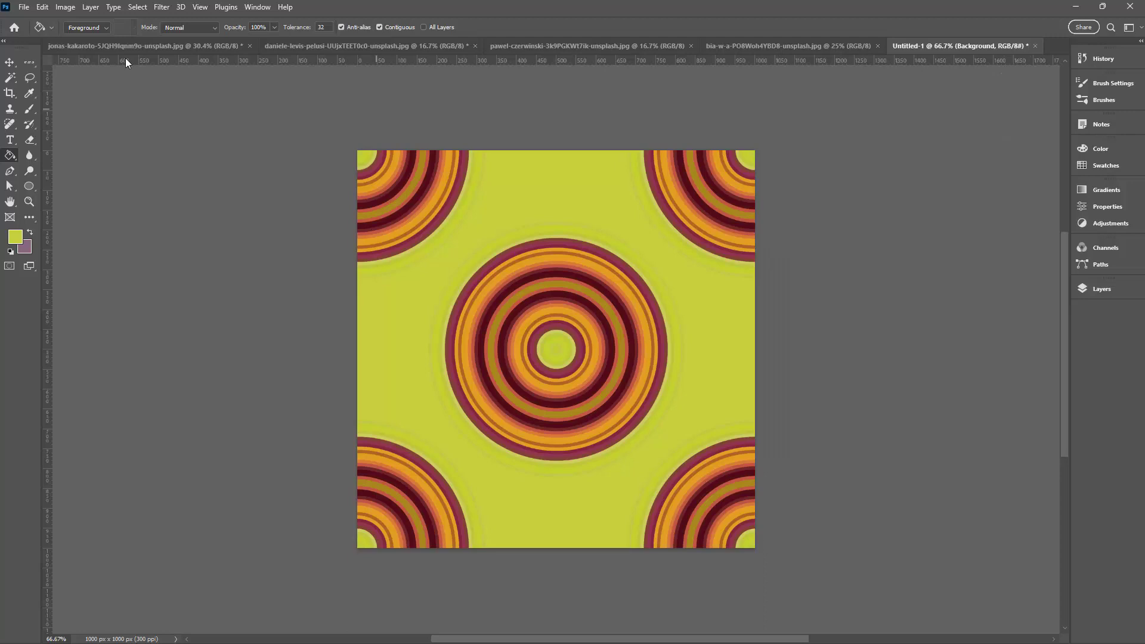
Step: Create a new 6000 x 6000 px document at 300 ppi from the recent custom preset
{"action": "left_click", "coordinate": [23, 7]}
{"action": "left_click", "coordinate": [36, 21]}
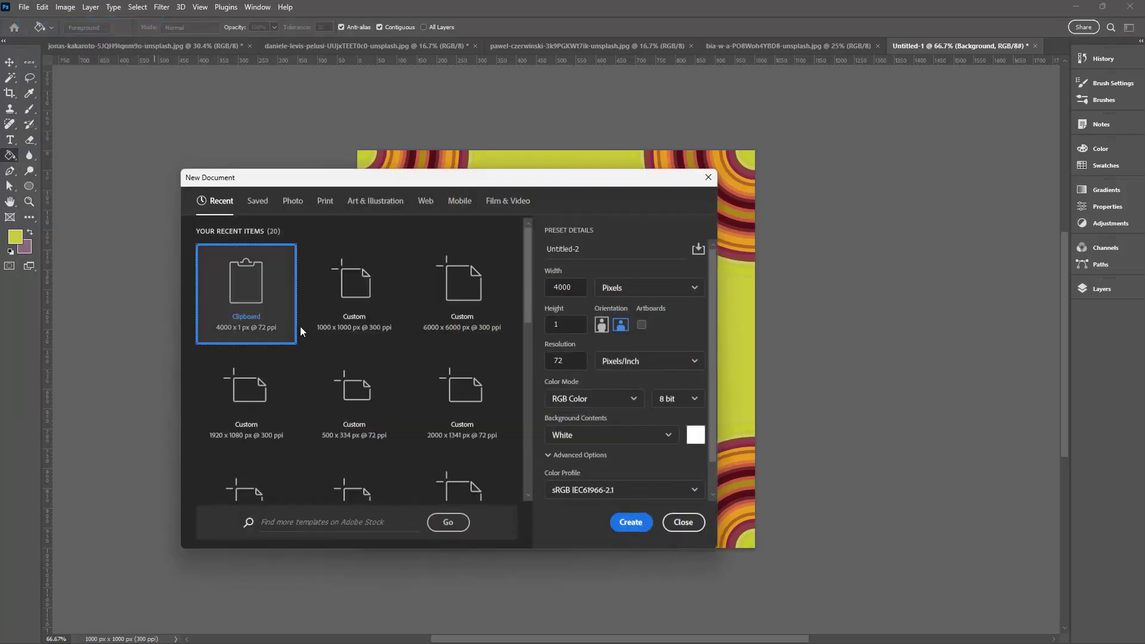
{"action": "left_click", "coordinate": [453, 298]}
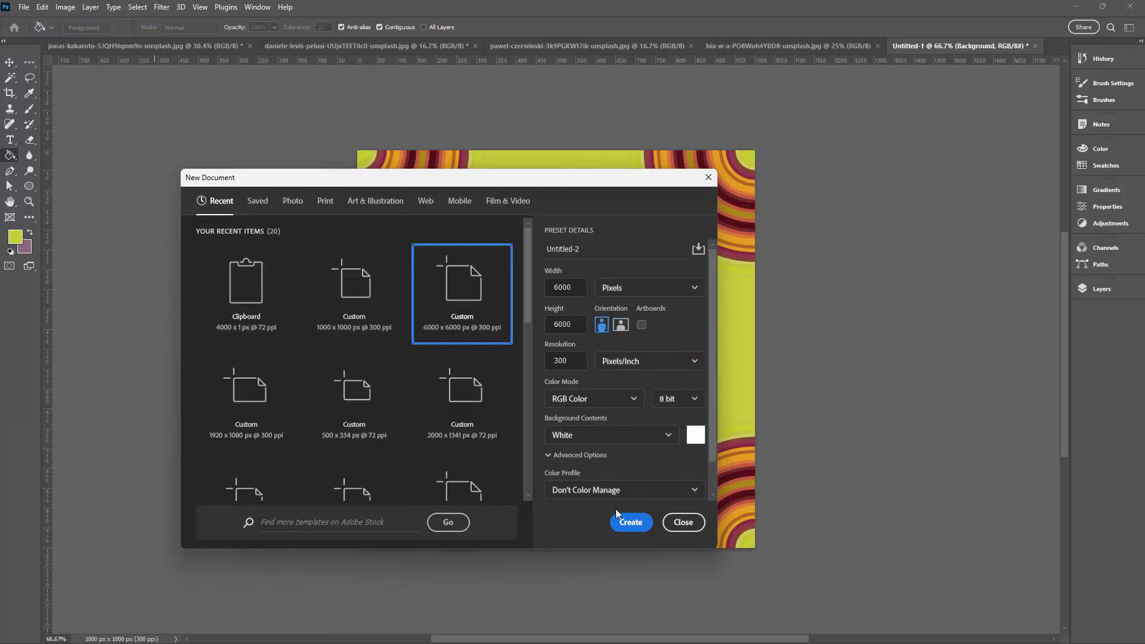
{"action": "left_click", "coordinate": [634, 522]}
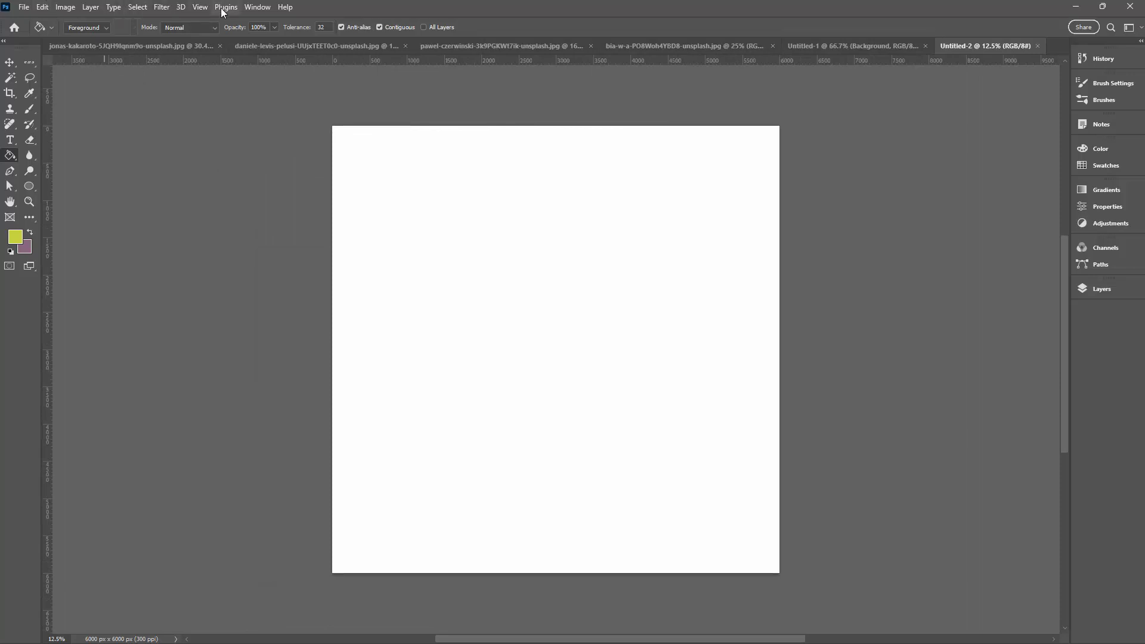
Step: Fill the blank 6000 x 6000 px document with the newly saved lime circle pattern
{"action": "left_click", "coordinate": [255, 7]}
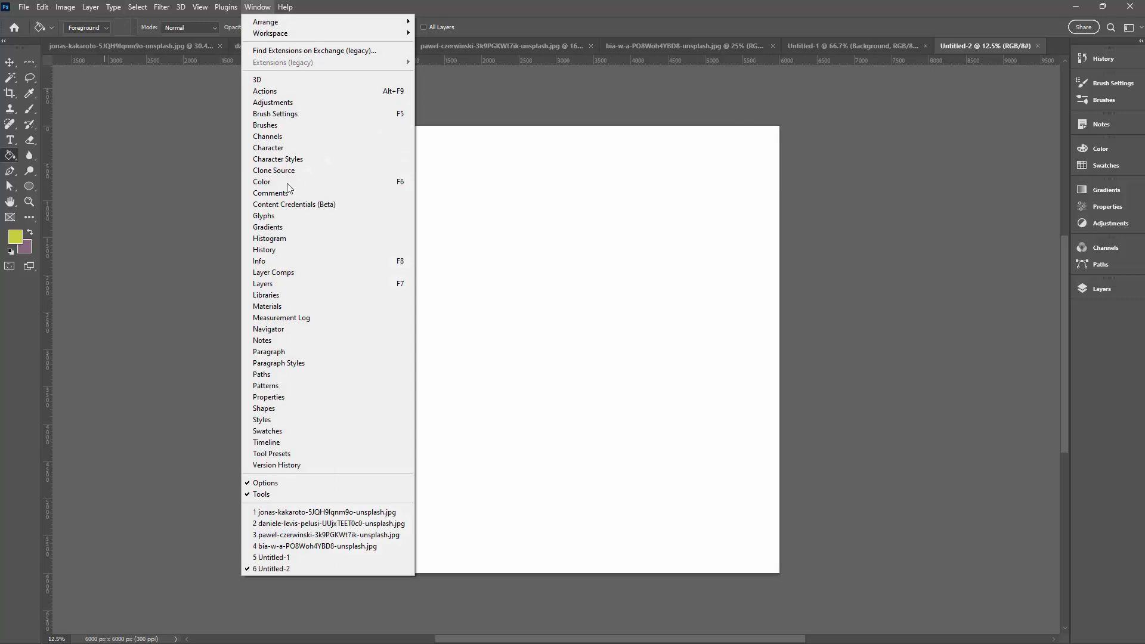
{"action": "left_click", "coordinate": [303, 384]}
{"action": "left_click_drag", "start_coordinate": [819, 422], "coordinate": [599, 352]}
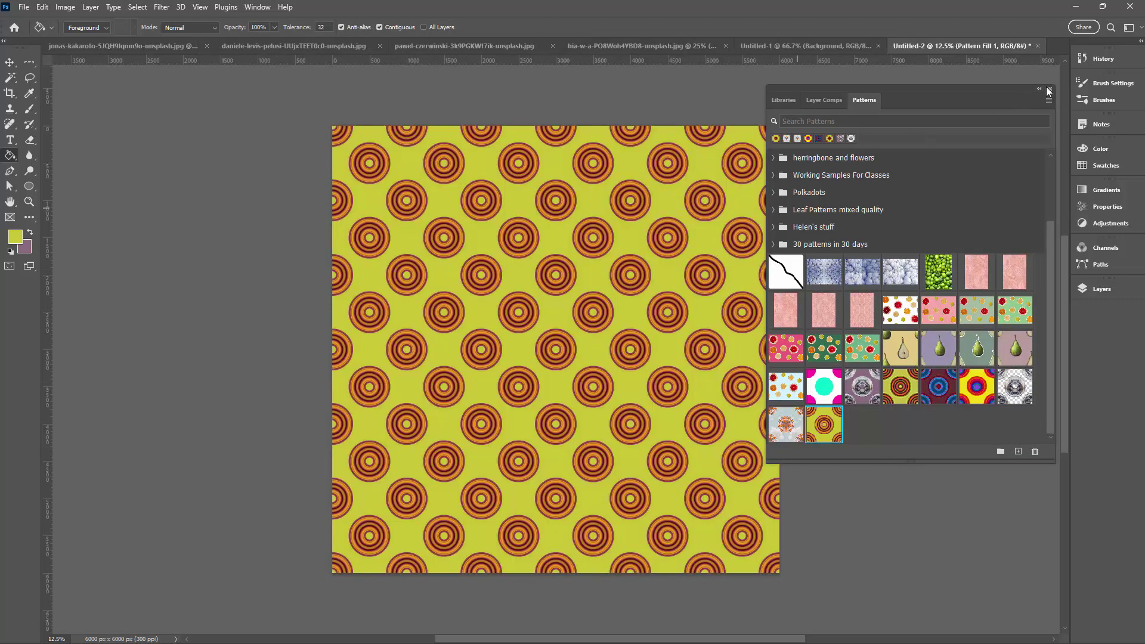
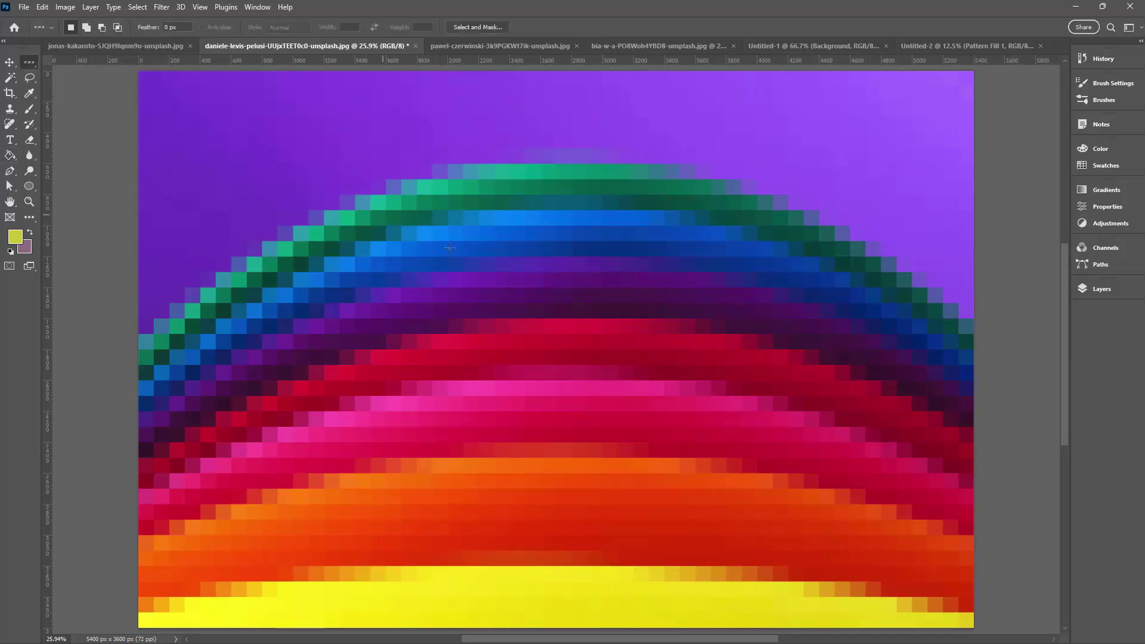
Step: Select a single-pixel column near the middle of the pixelated rainbow photo with the Single Column Marquee and copy it
{"action": "right_click", "coordinate": [28, 62]}
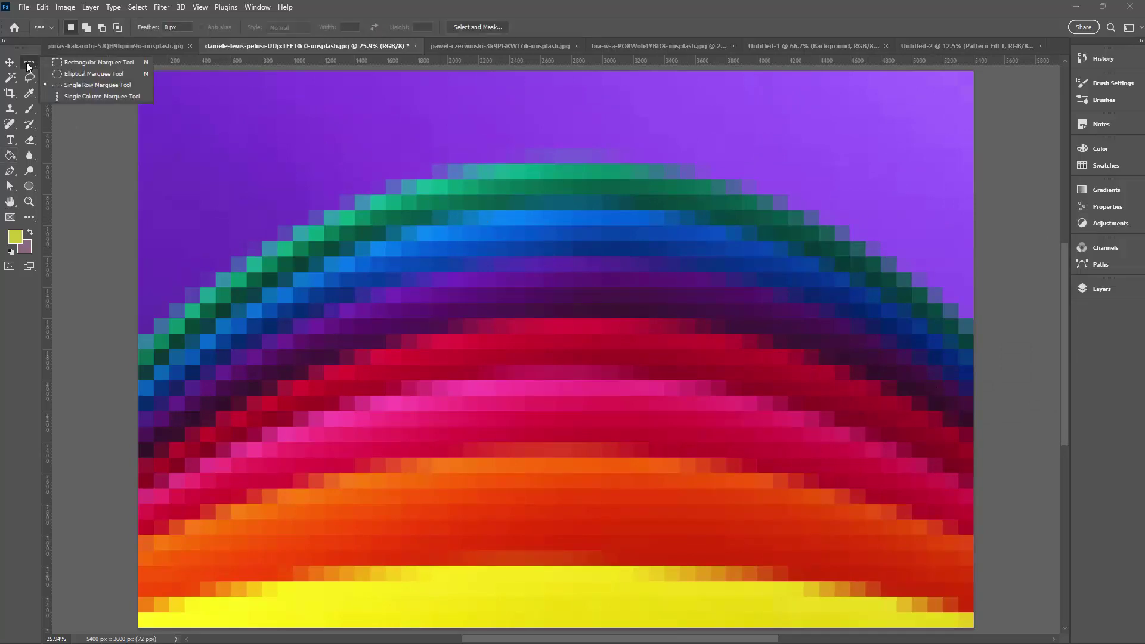
{"action": "left_click", "coordinate": [81, 96]}
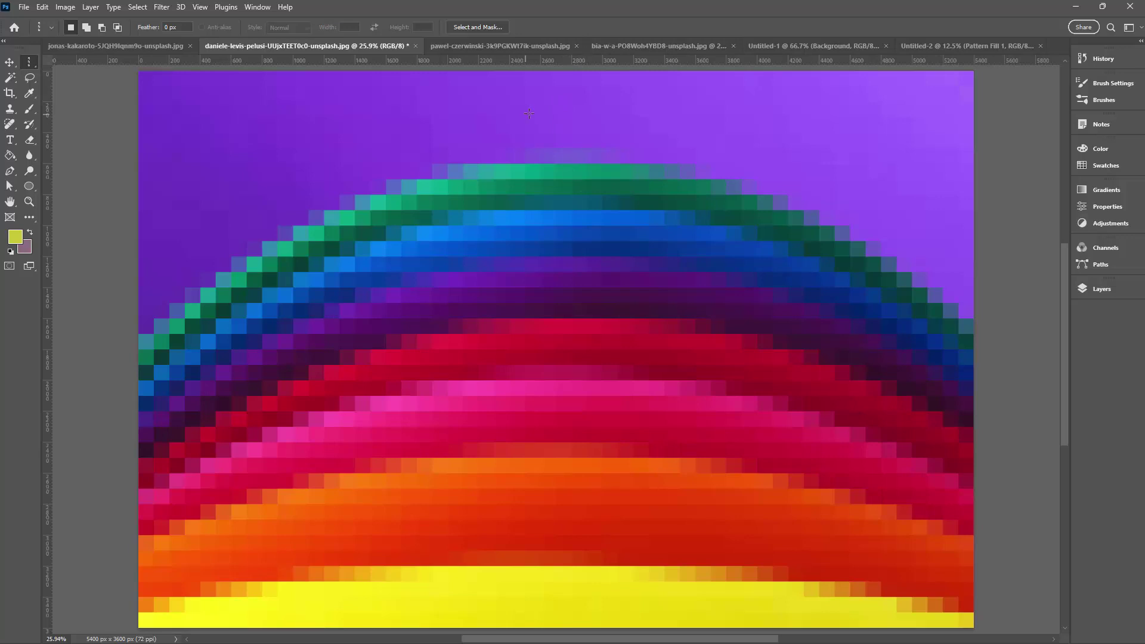
{"action": "left_click", "coordinate": [569, 73]}
Step: Create a new 1000 x 1000 px document at 300 ppi and paste the copied pixel column into it
{"action": "left_click", "coordinate": [27, 9]}
{"action": "left_click", "coordinate": [36, 21]}
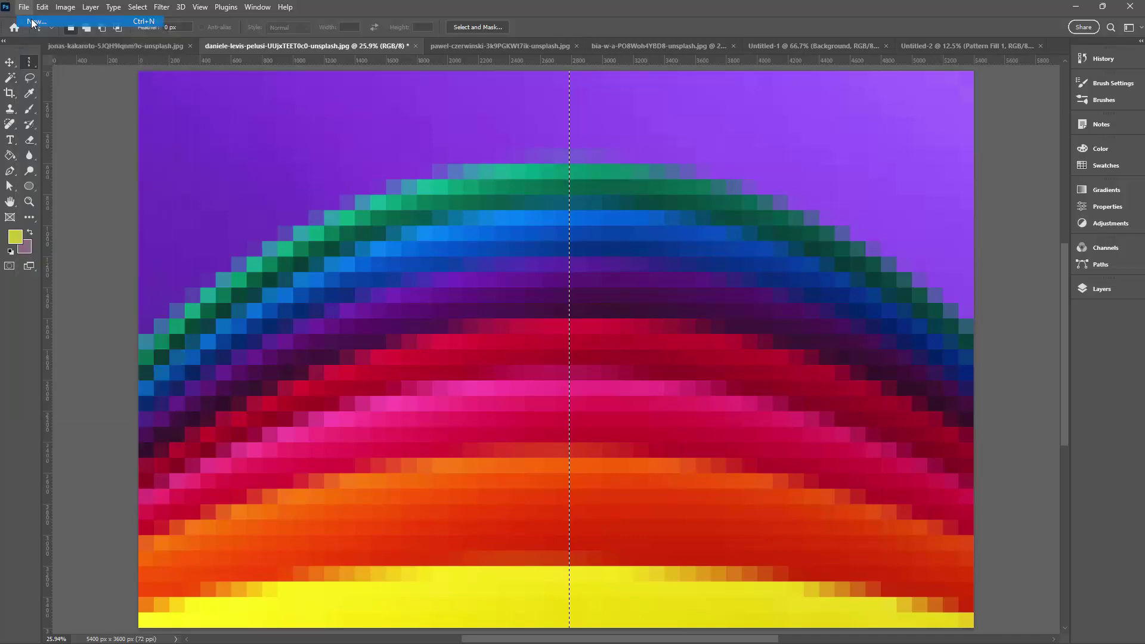
{"action": "left_click", "coordinate": [461, 315]}
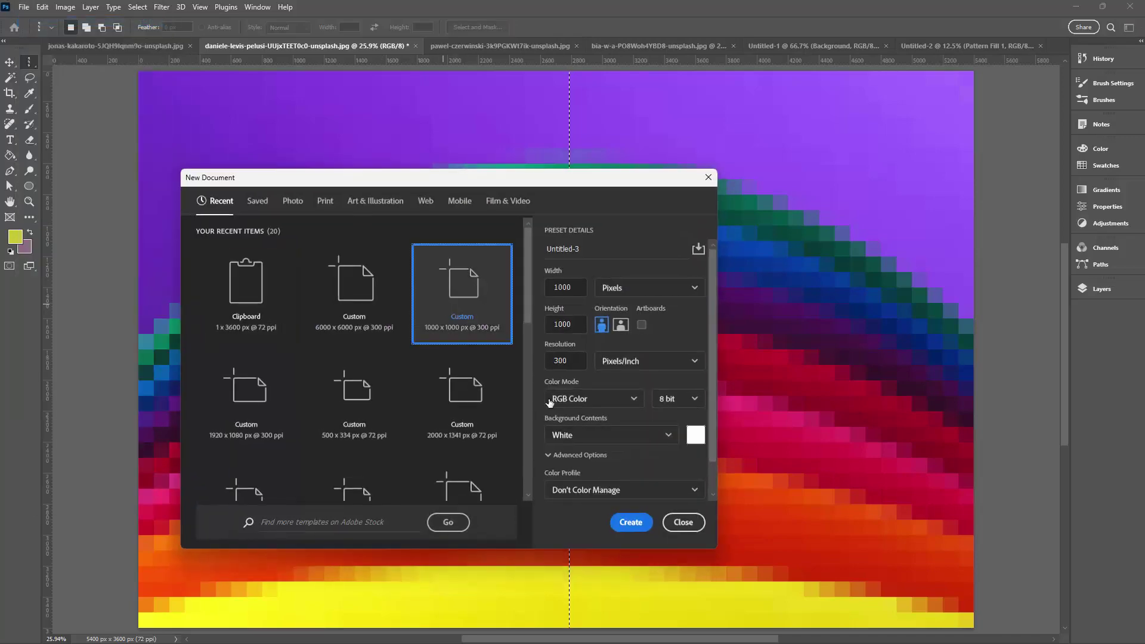
{"action": "left_click", "coordinate": [629, 525]}
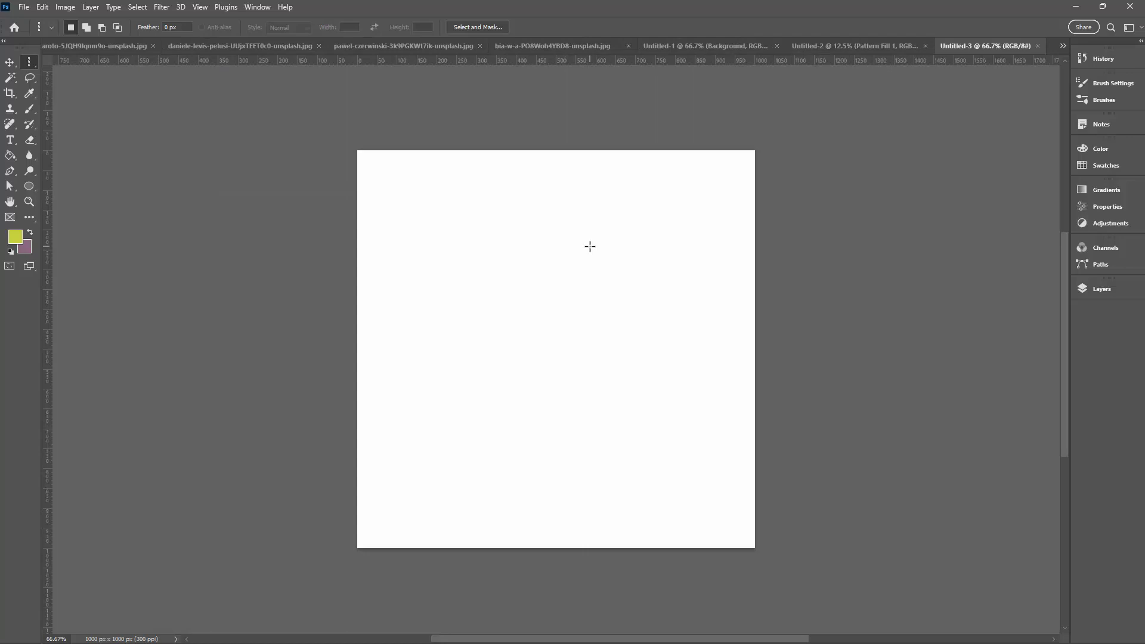
{"action": "key", "text": "ctrl+v"}
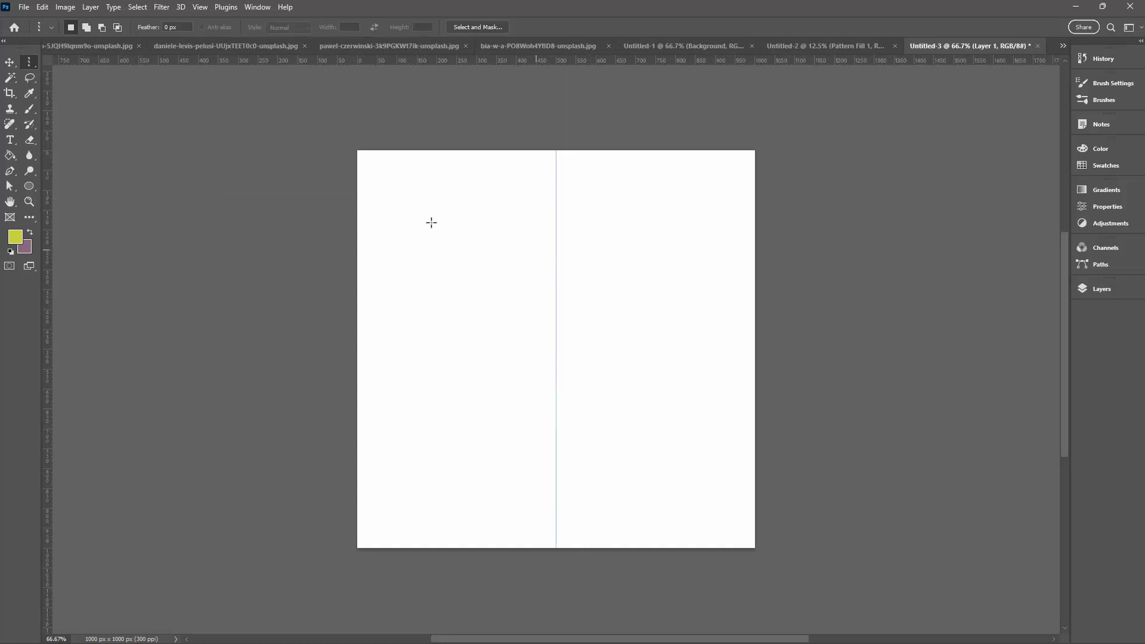
Step: Stretch the pasted column to the full canvas width and shrink its height to the canvas, making horizontal stripes
{"action": "left_click", "coordinate": [9, 61]}
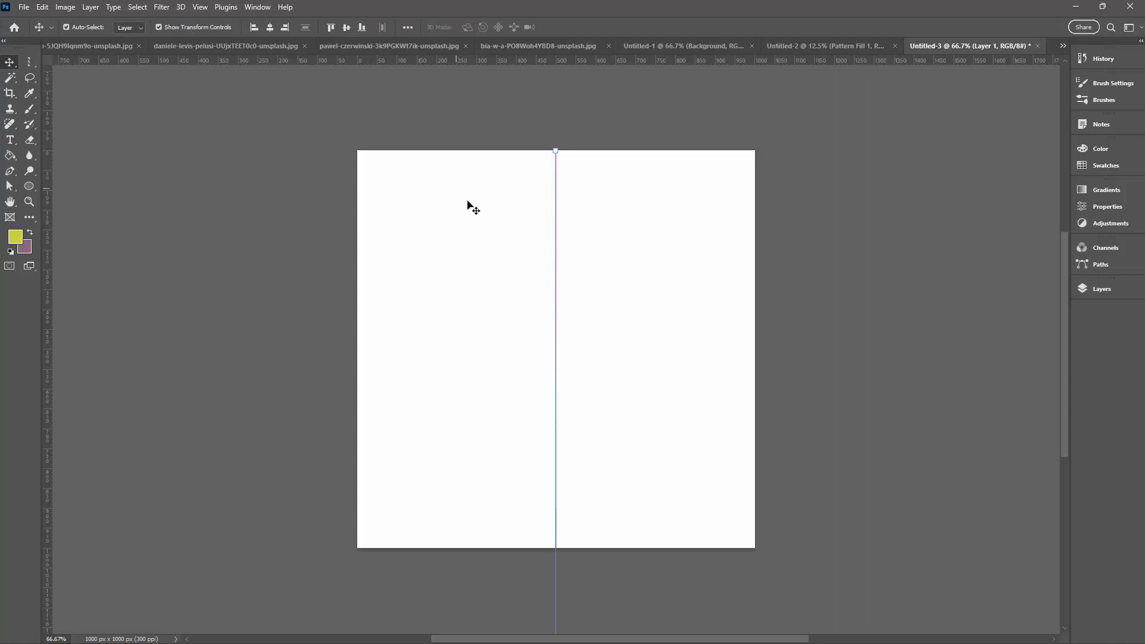
{"action": "left_click_drag", "start_coordinate": [556, 151], "coordinate": [752, 150]}
{"action": "left_click_drag", "start_coordinate": [644, 150], "coordinate": [539, 412]}
{"action": "left_click_drag", "start_coordinate": [572, 467], "coordinate": [573, 547]}
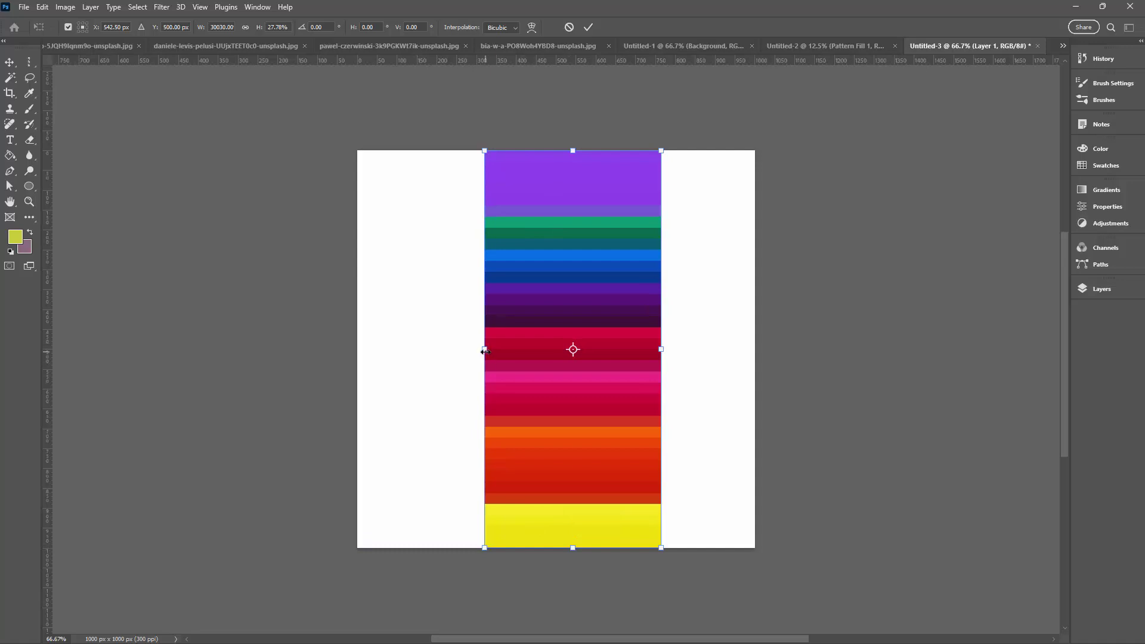
{"action": "left_click_drag", "start_coordinate": [484, 351], "coordinate": [357, 349]}
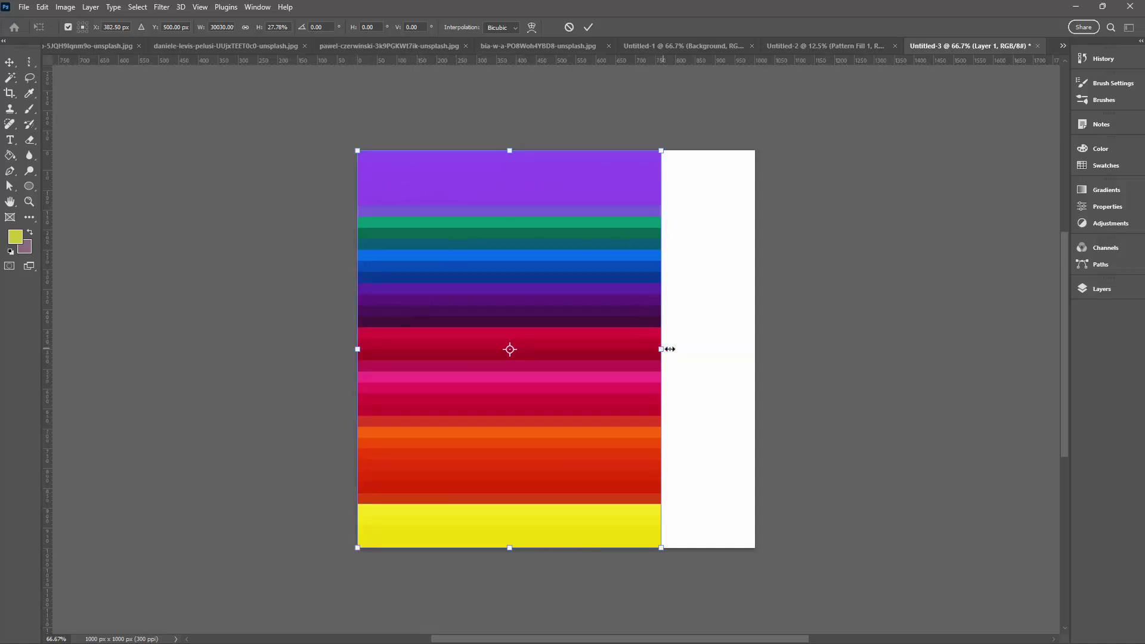
{"action": "left_click_drag", "start_coordinate": [669, 349], "coordinate": [763, 349]}
{"action": "key", "text": "Return"}
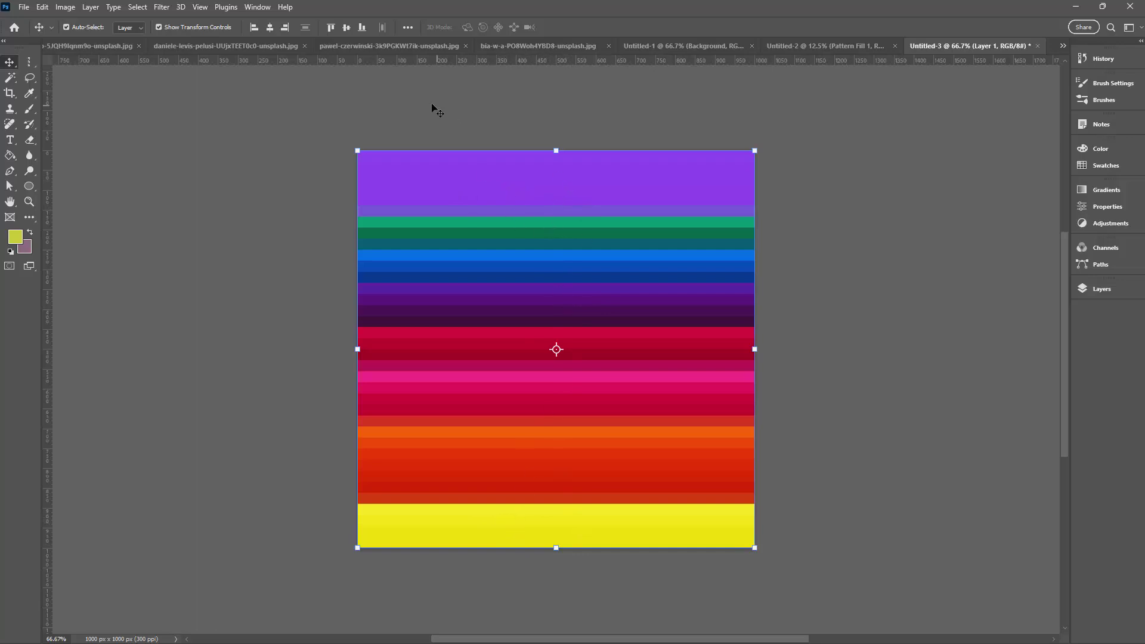
{"action": "left_click", "coordinate": [403, 131]}
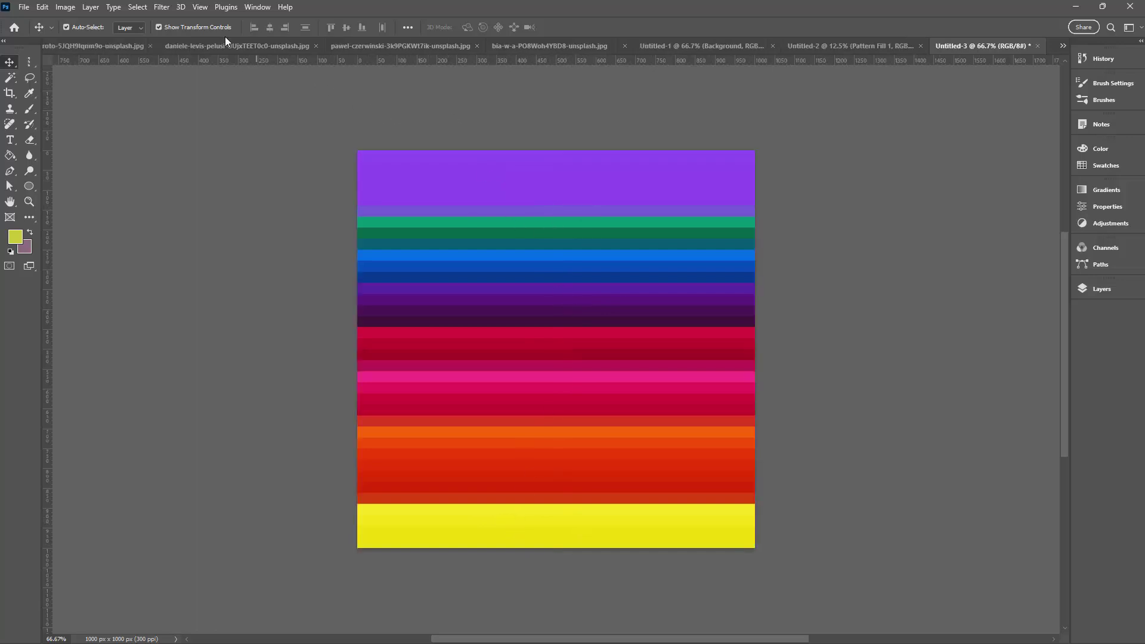
{"action": "left_click", "coordinate": [452, 193]}
{"action": "left_click", "coordinate": [162, 6]}
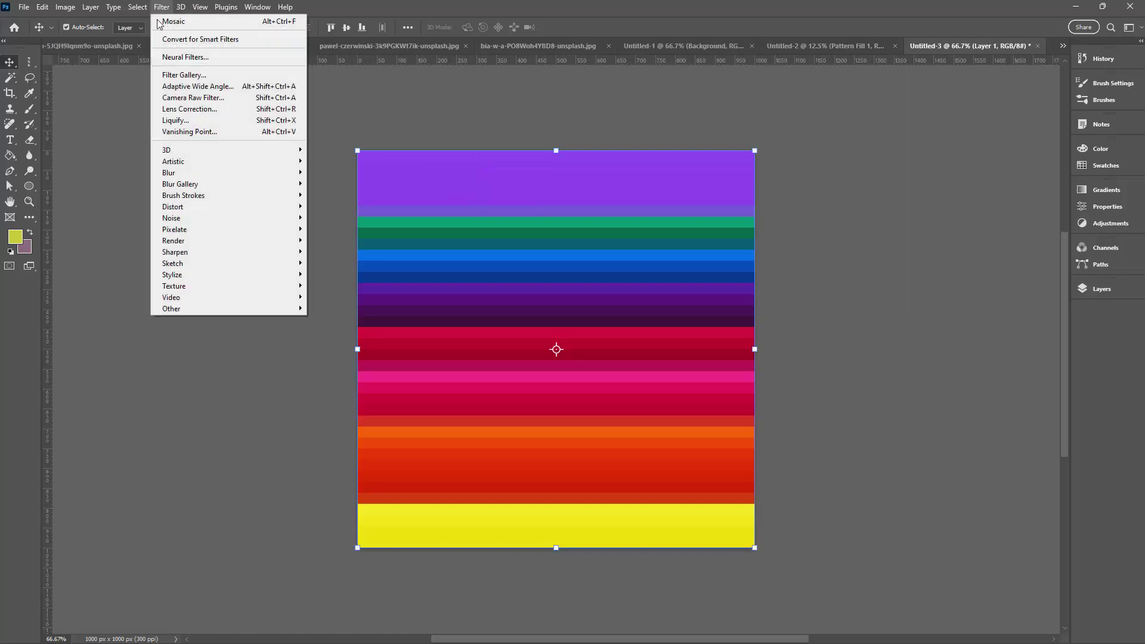
{"action": "mouse_move", "coordinate": [179, 206]}
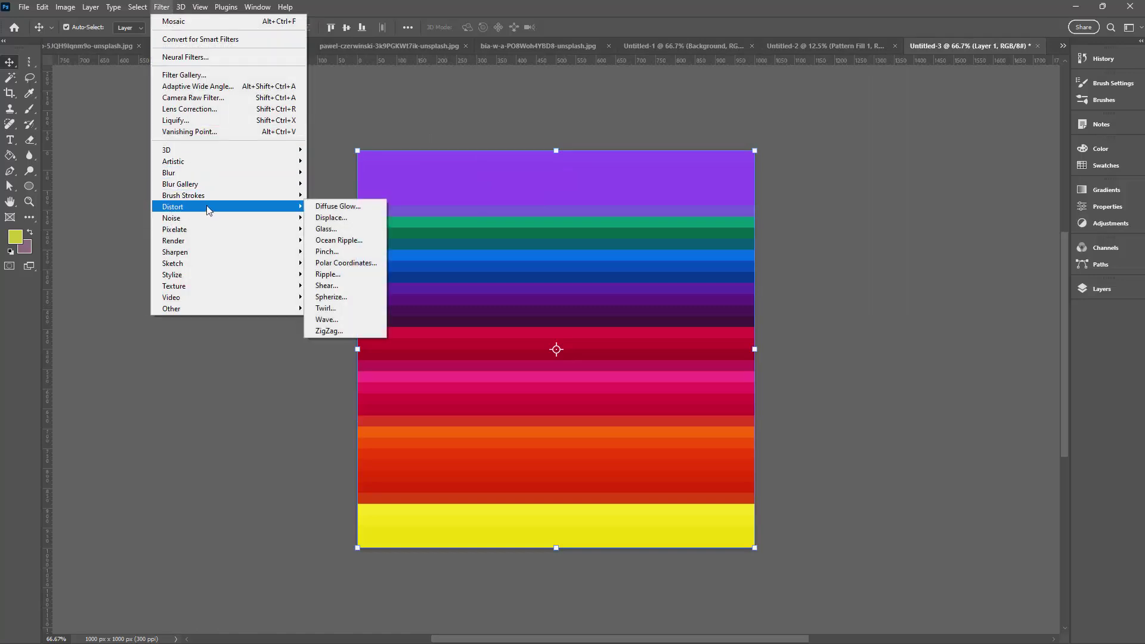
{"action": "left_click", "coordinate": [362, 264]}
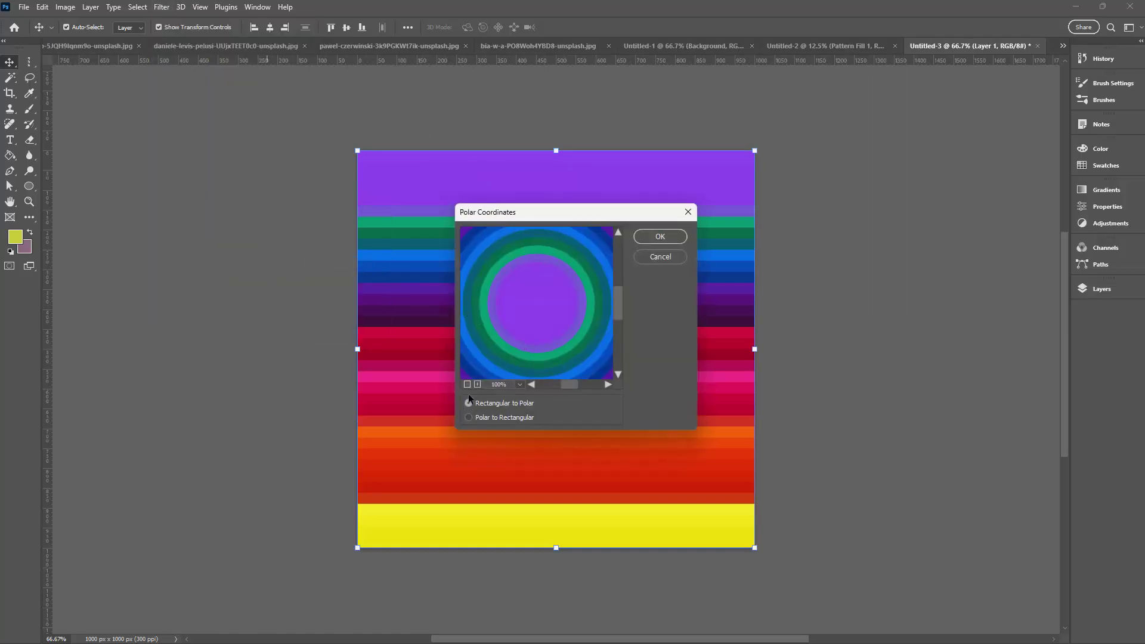
{"action": "left_click", "coordinate": [467, 384]}
{"action": "left_click", "coordinate": [467, 384]}
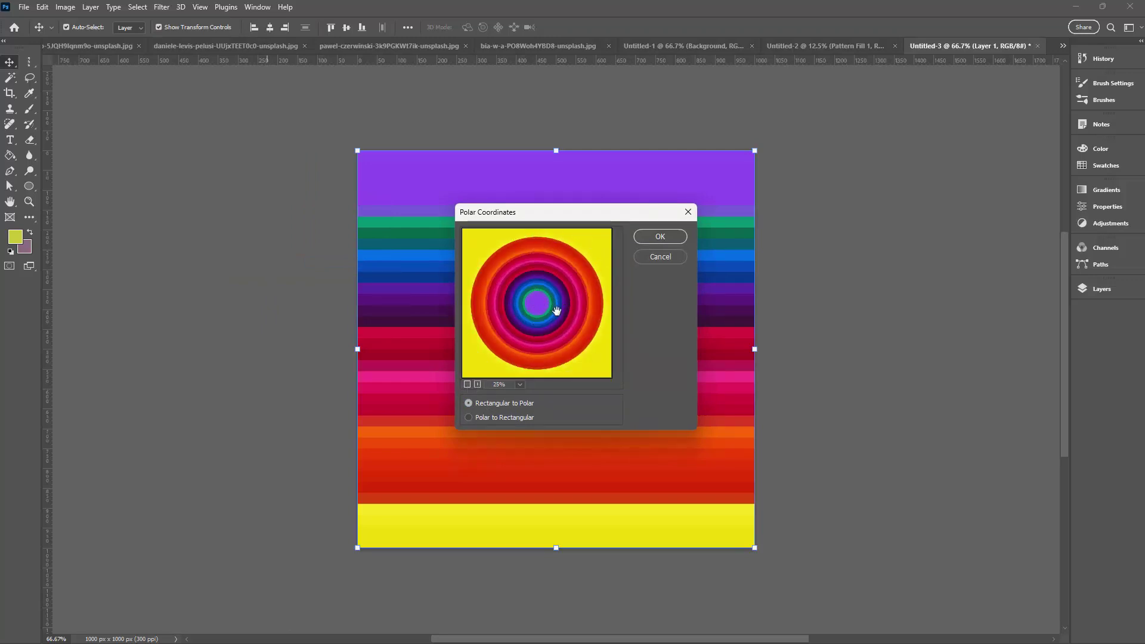
{"action": "left_click", "coordinate": [660, 257]}
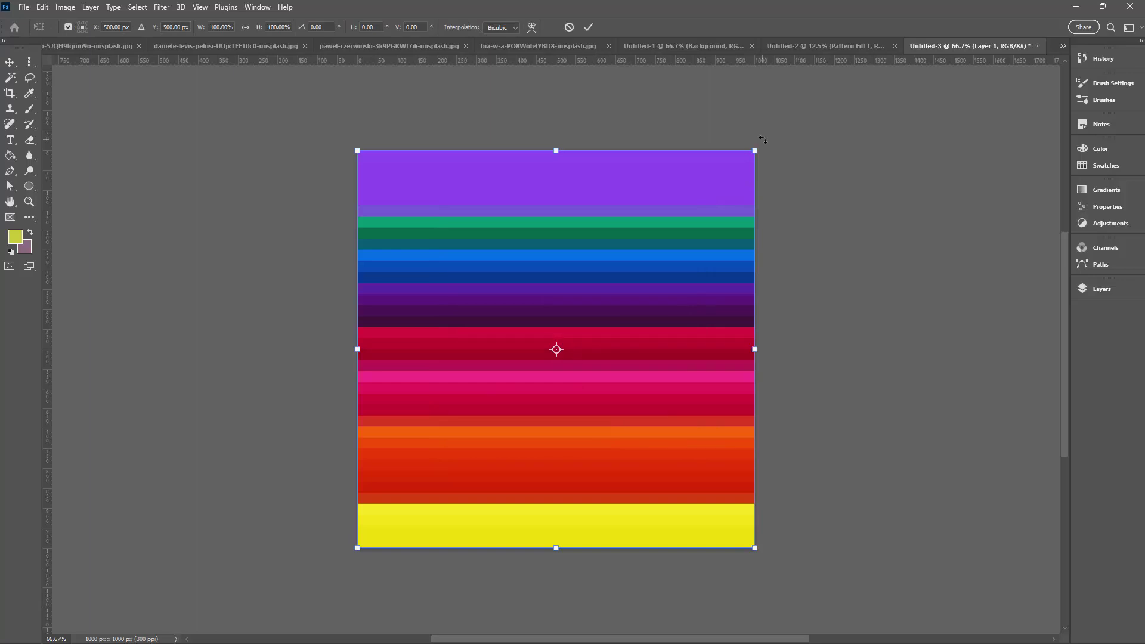
Step: Rotate the stripe layer 180° so yellow is uppermost and apply the Polar Coordinates filter with Rectangular to Polar
{"action": "left_click_drag", "start_coordinate": [763, 140], "coordinate": [457, 475]}
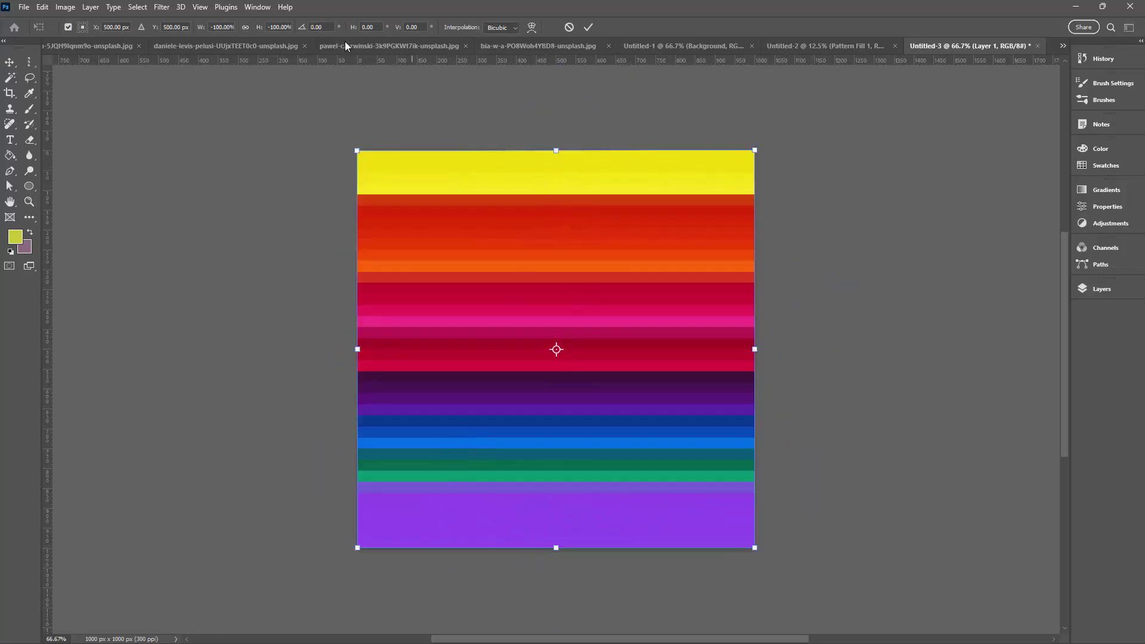
{"action": "left_click", "coordinate": [585, 30]}
{"action": "left_click", "coordinate": [161, 7]}
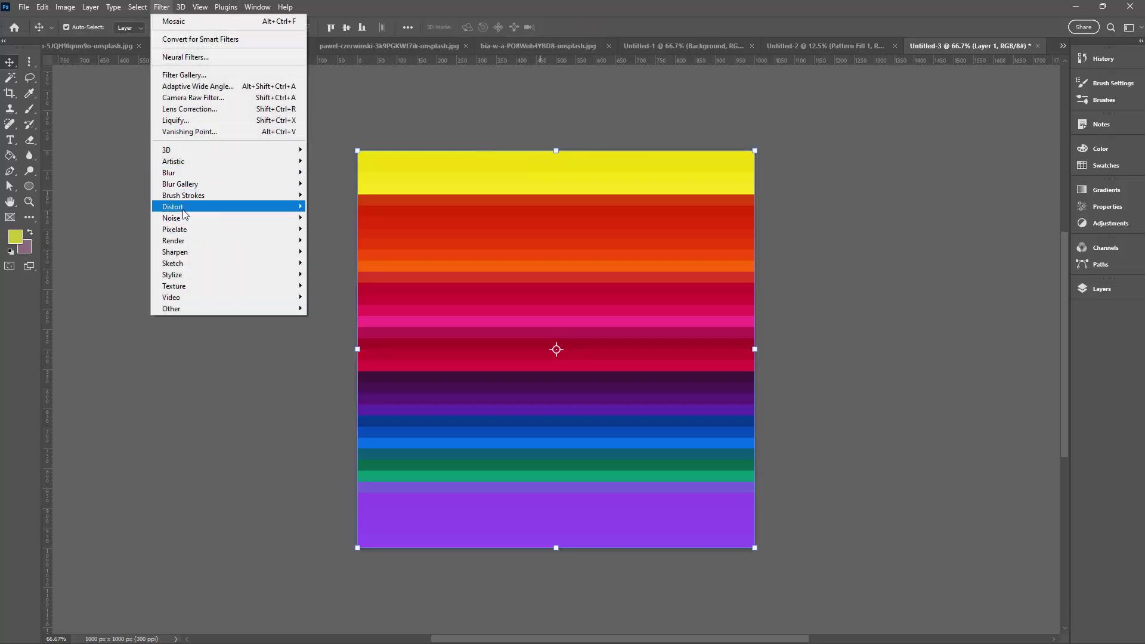
{"action": "mouse_move", "coordinate": [184, 213]}
{"action": "left_click", "coordinate": [337, 258]}
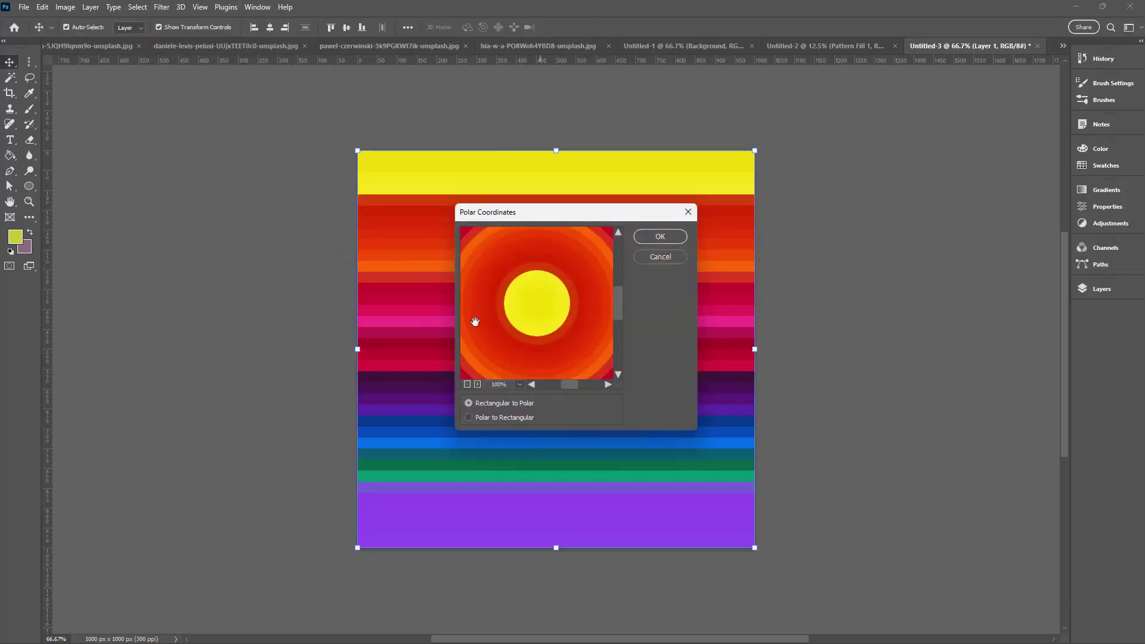
{"action": "left_click", "coordinate": [468, 384]}
{"action": "left_click", "coordinate": [468, 385]}
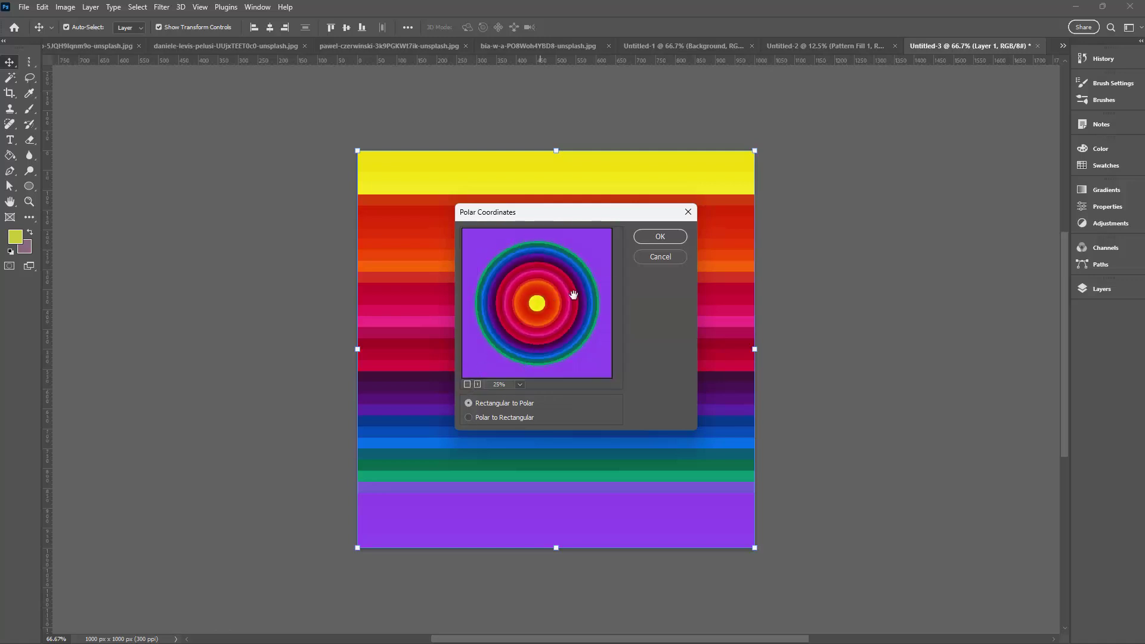
{"action": "left_click", "coordinate": [660, 237]}
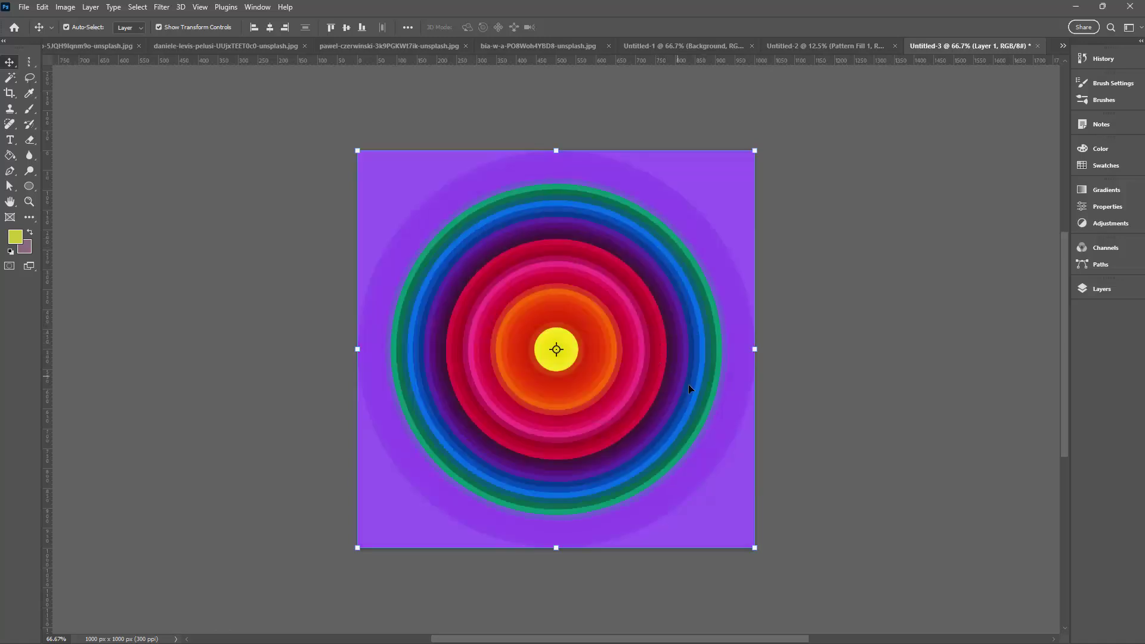
Step: Sample the corner purple as the foreground colour, delete the matching purple area outside the circle with the Magic Wand, and deselect
{"action": "left_click", "coordinate": [29, 93]}
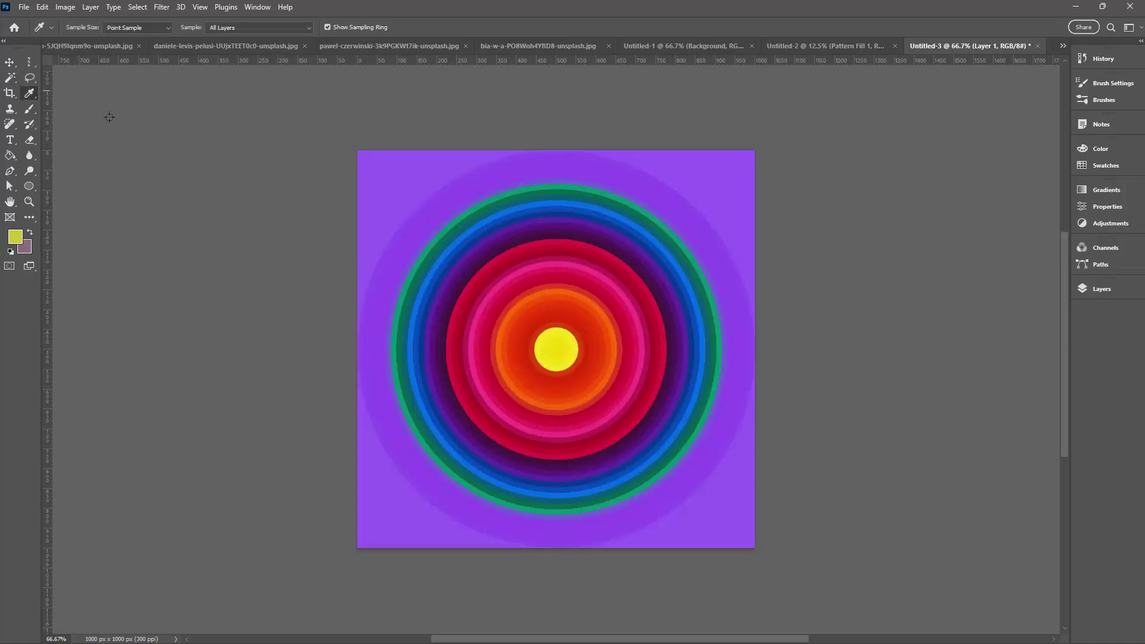
{"action": "left_click", "coordinate": [414, 182]}
{"action": "left_click", "coordinate": [10, 78]}
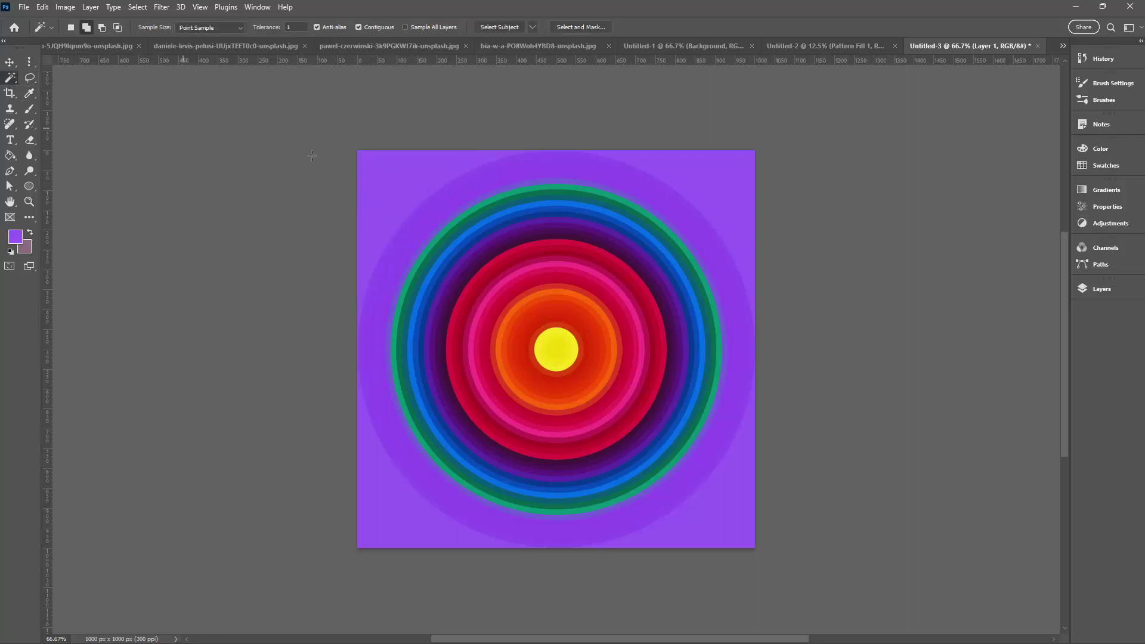
{"action": "left_click", "coordinate": [371, 167]}
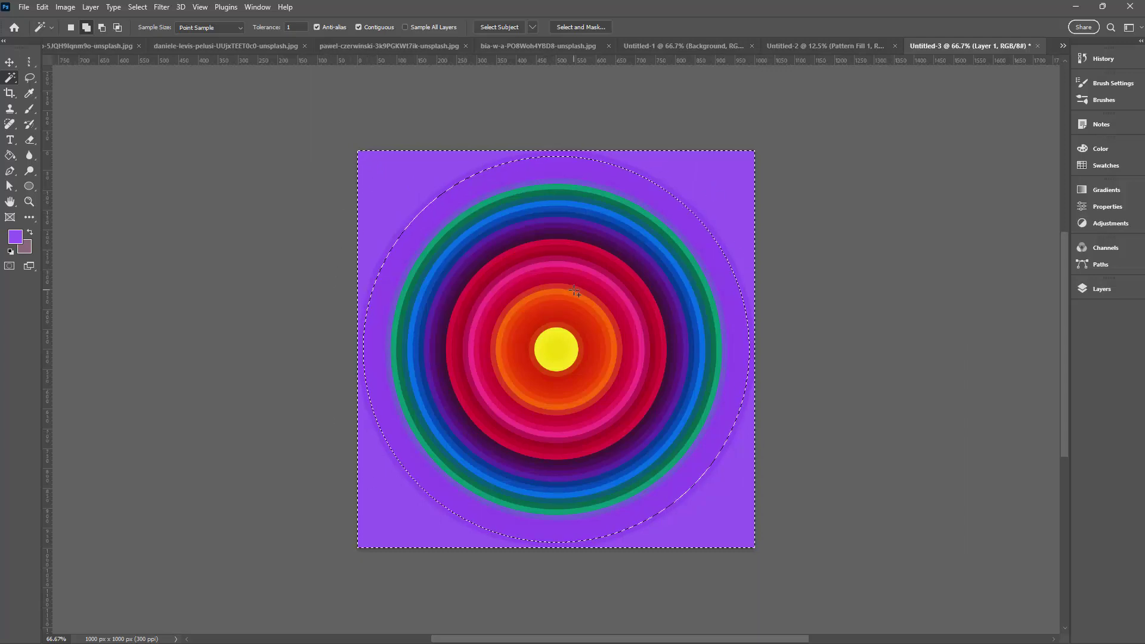
{"action": "key", "text": "Delete"}
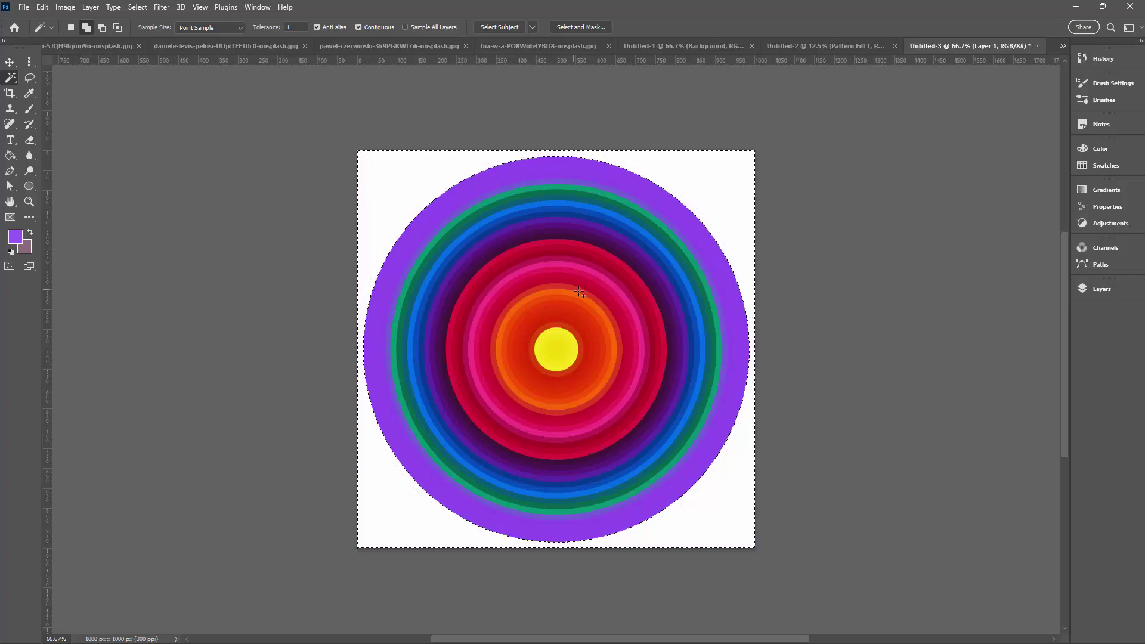
{"action": "left_click", "coordinate": [137, 6]}
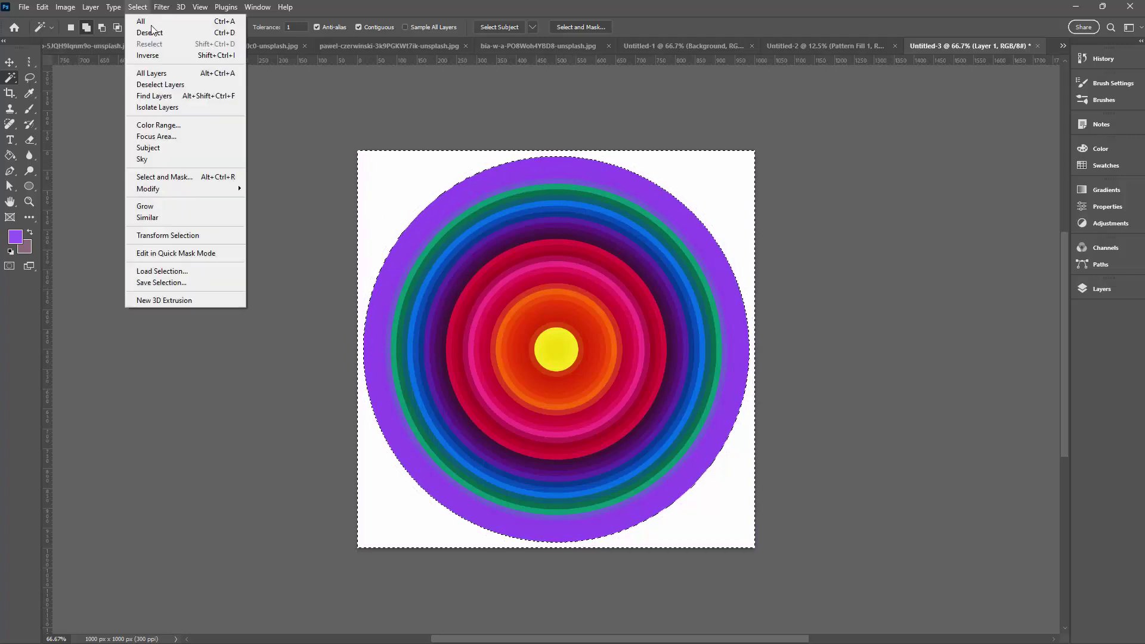
{"action": "left_click", "coordinate": [150, 33]}
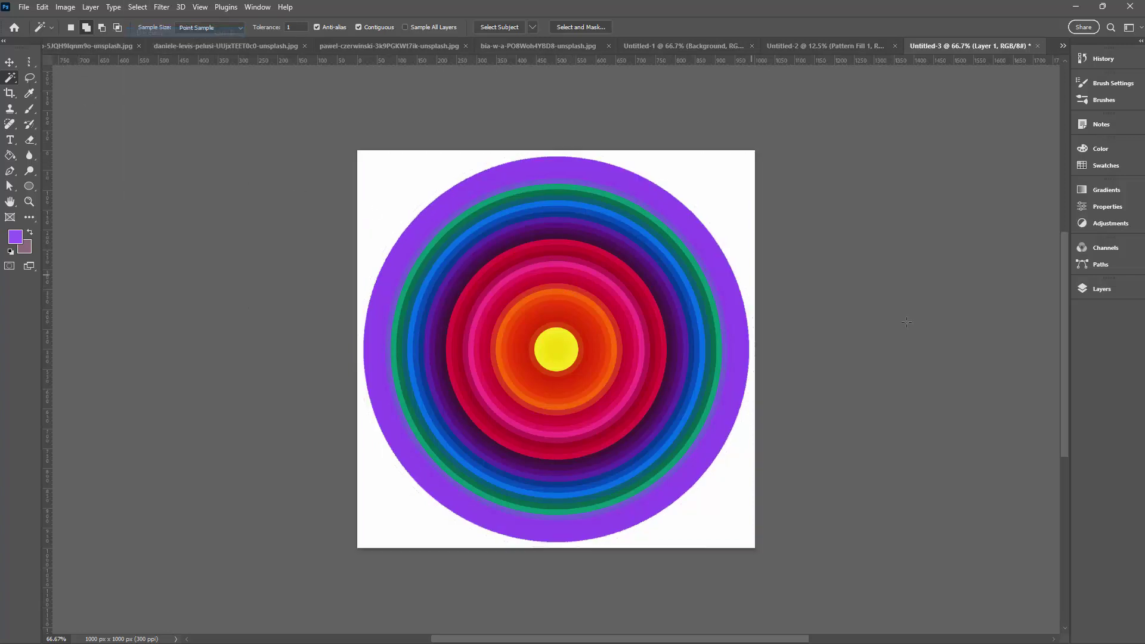
Step: Convert the circle layer to a smart object and scale it about its centre to about 48%
{"action": "left_click", "coordinate": [1094, 289]}
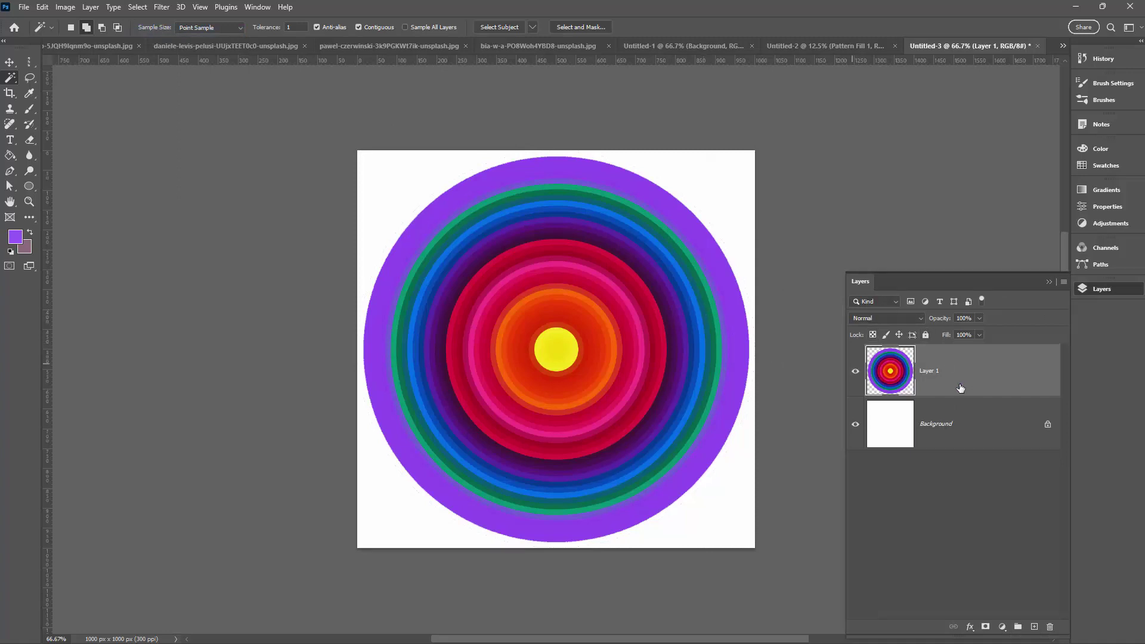
{"action": "right_click", "coordinate": [981, 366]}
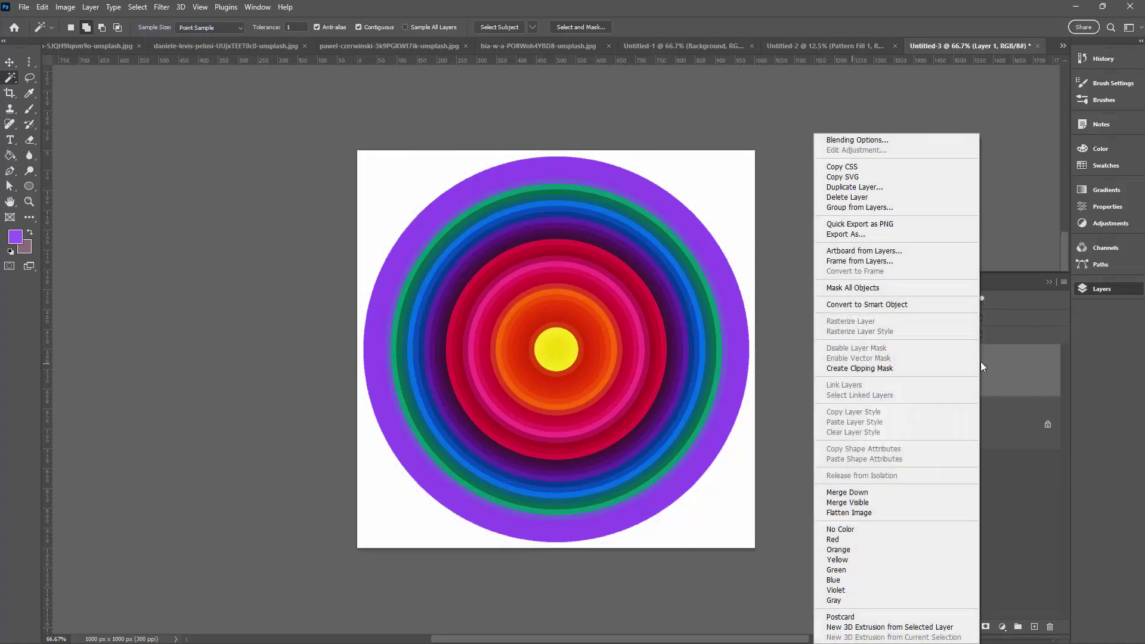
{"action": "left_click", "coordinate": [920, 300]}
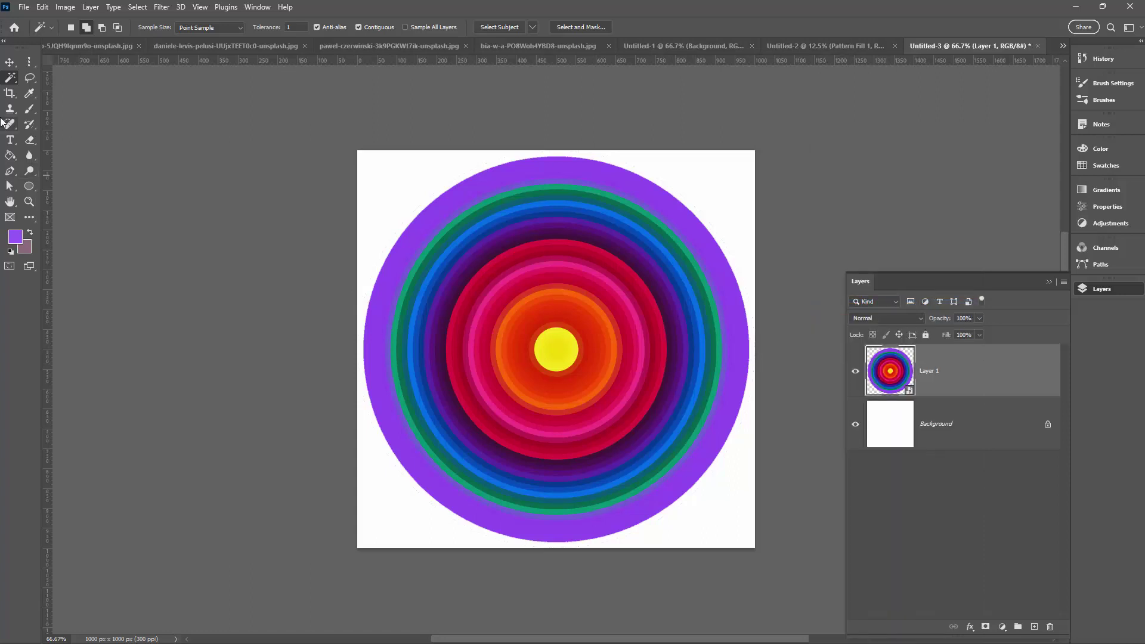
{"action": "left_click", "coordinate": [9, 62]}
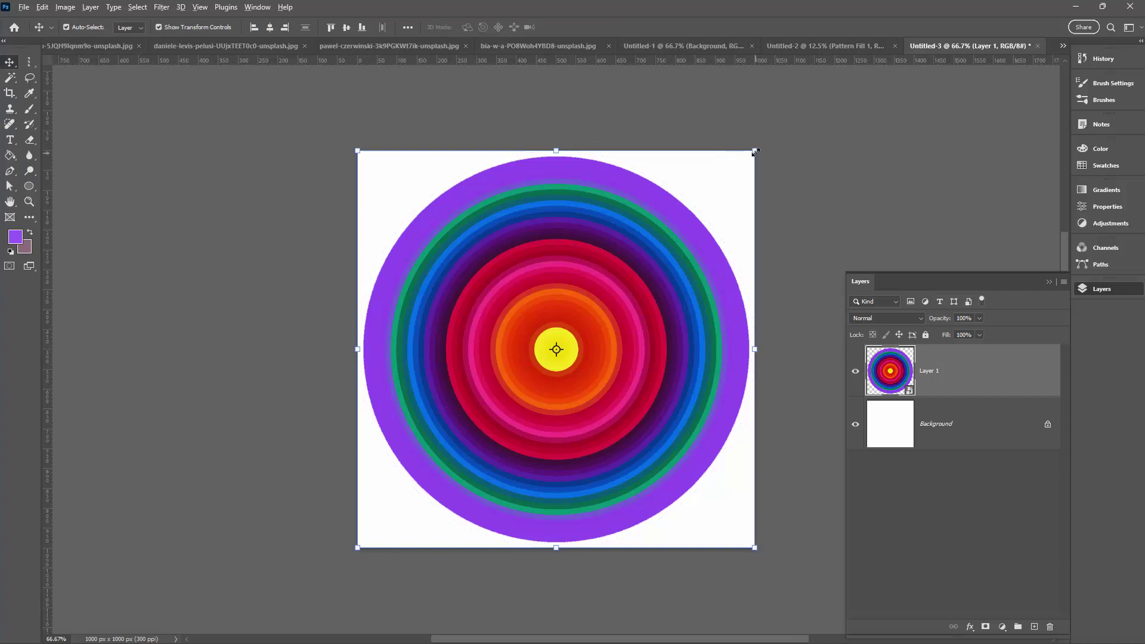
{"action": "left_click_drag", "start_coordinate": [752, 150], "coordinate": [651, 254]}
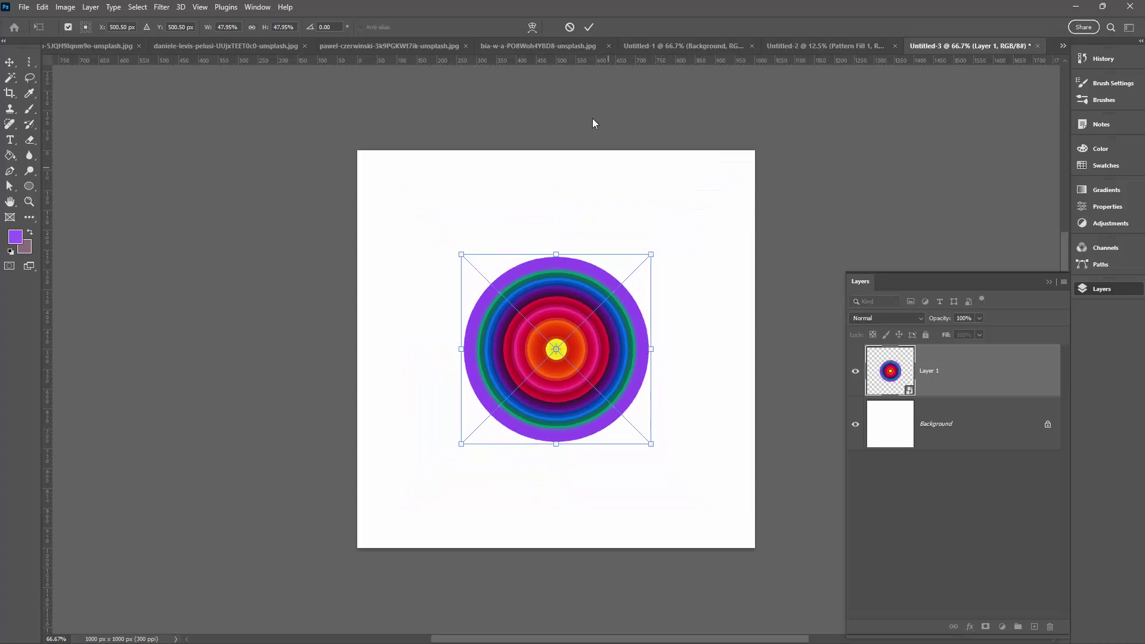
{"action": "left_click", "coordinate": [588, 28]}
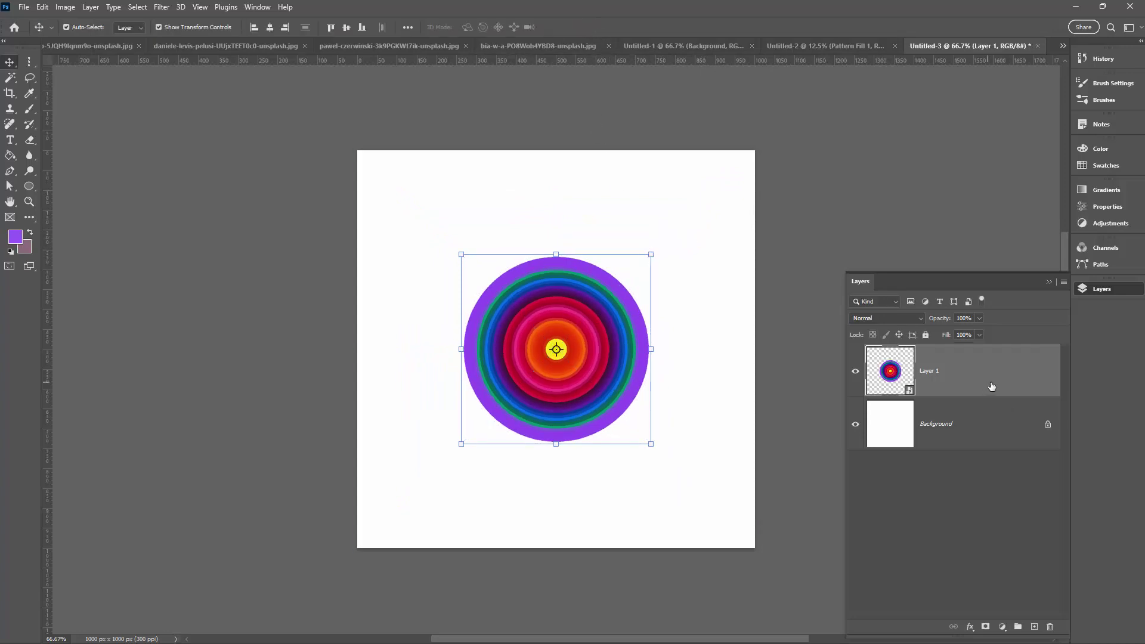
Step: Duplicate the circle layer and apply the Offset filter to the copy at +500 px horizontal and vertical with Wrap Around
{"action": "left_click_drag", "start_coordinate": [990, 386], "coordinate": [1032, 626]}
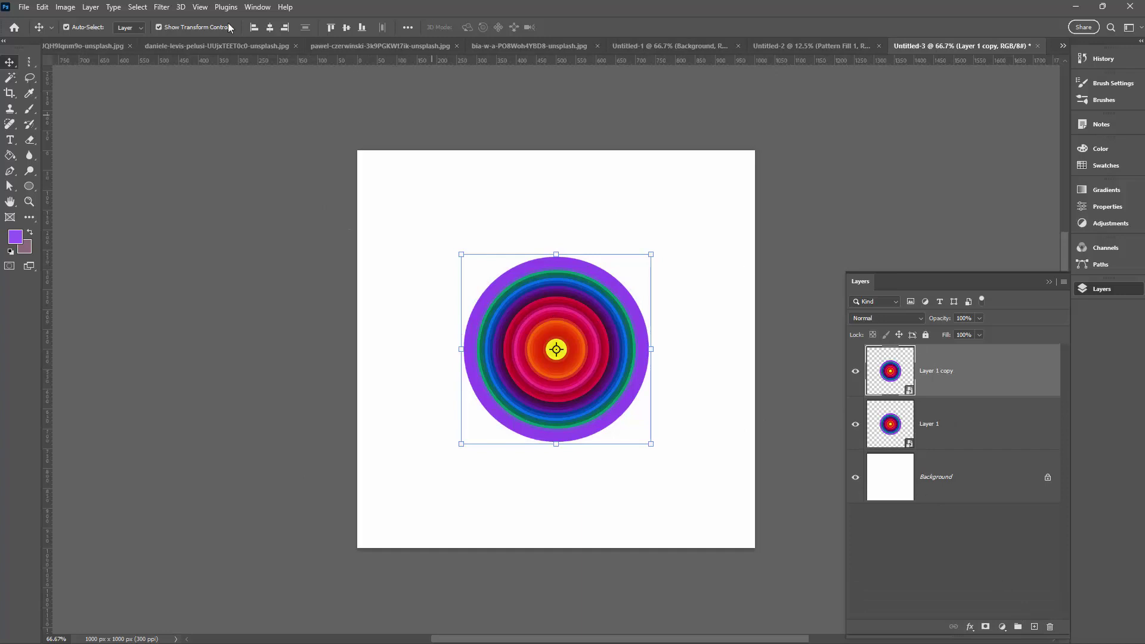
{"action": "left_click", "coordinate": [162, 7]}
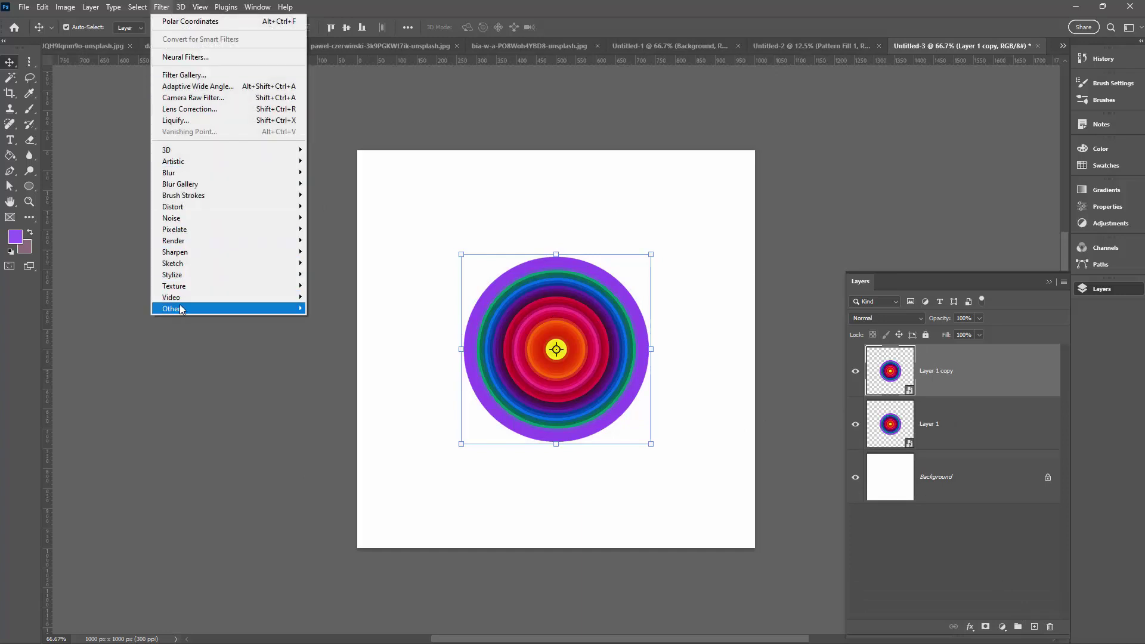
{"action": "mouse_move", "coordinate": [184, 310]}
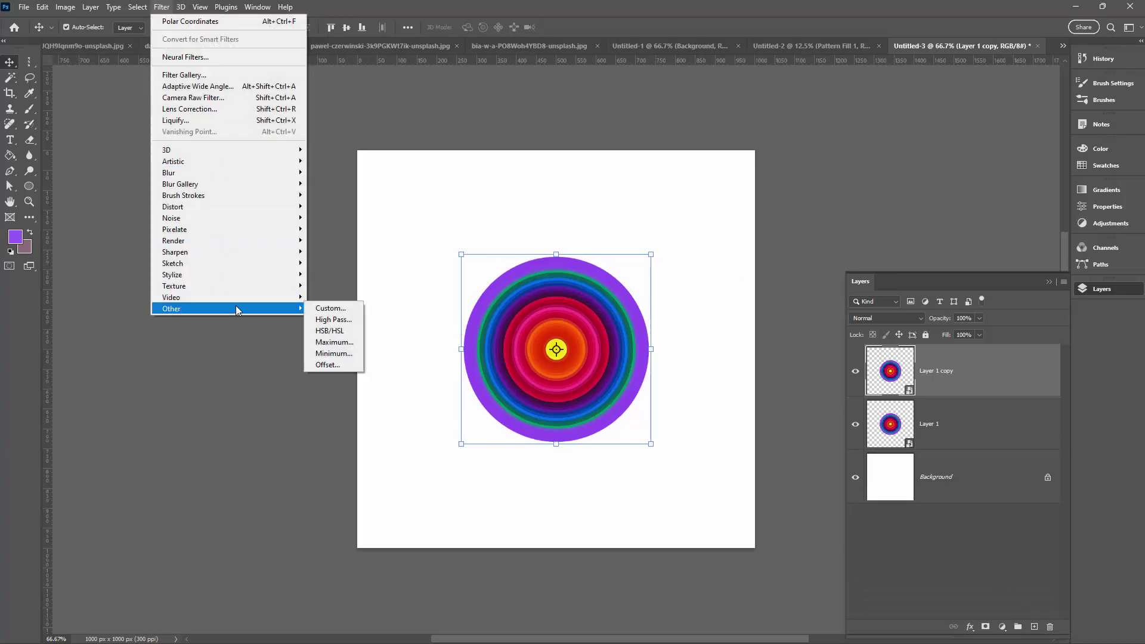
{"action": "left_click", "coordinate": [332, 365]}
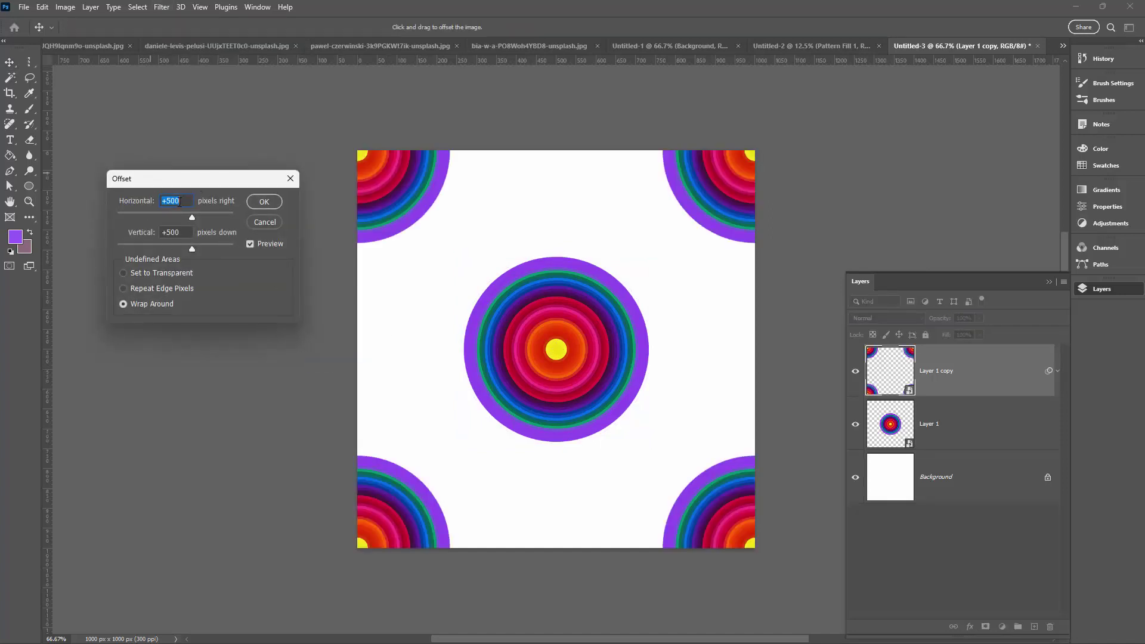
{"action": "left_click", "coordinate": [264, 202]}
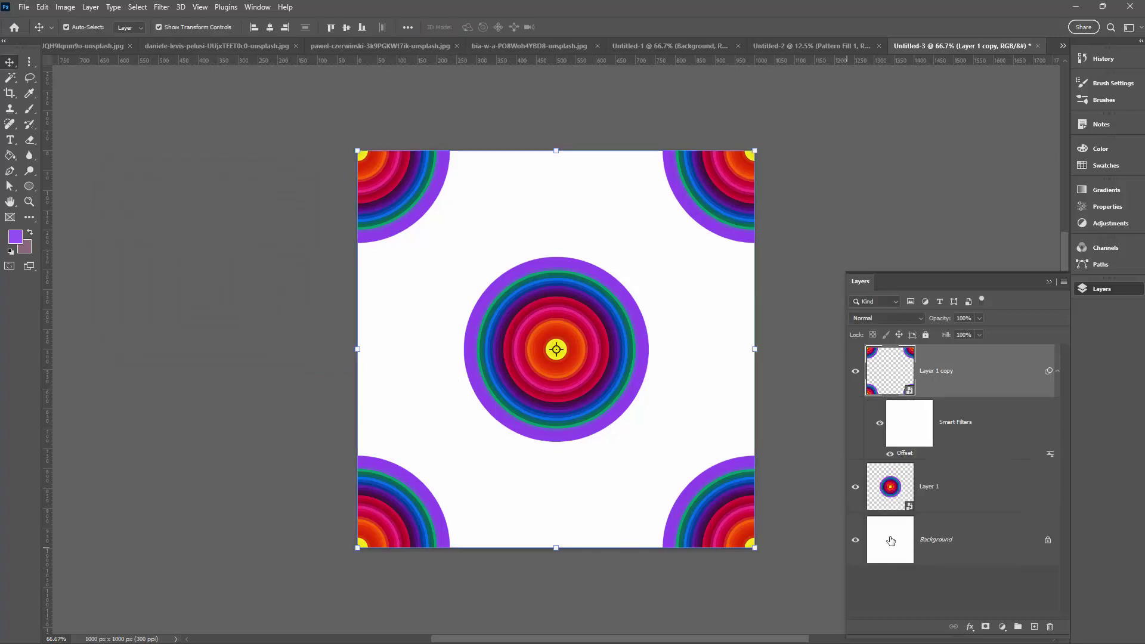
Step: Fill the Background layer with the sampled purple using the Paint Bucket
{"action": "left_click", "coordinate": [924, 541]}
{"action": "left_click", "coordinate": [10, 155]}
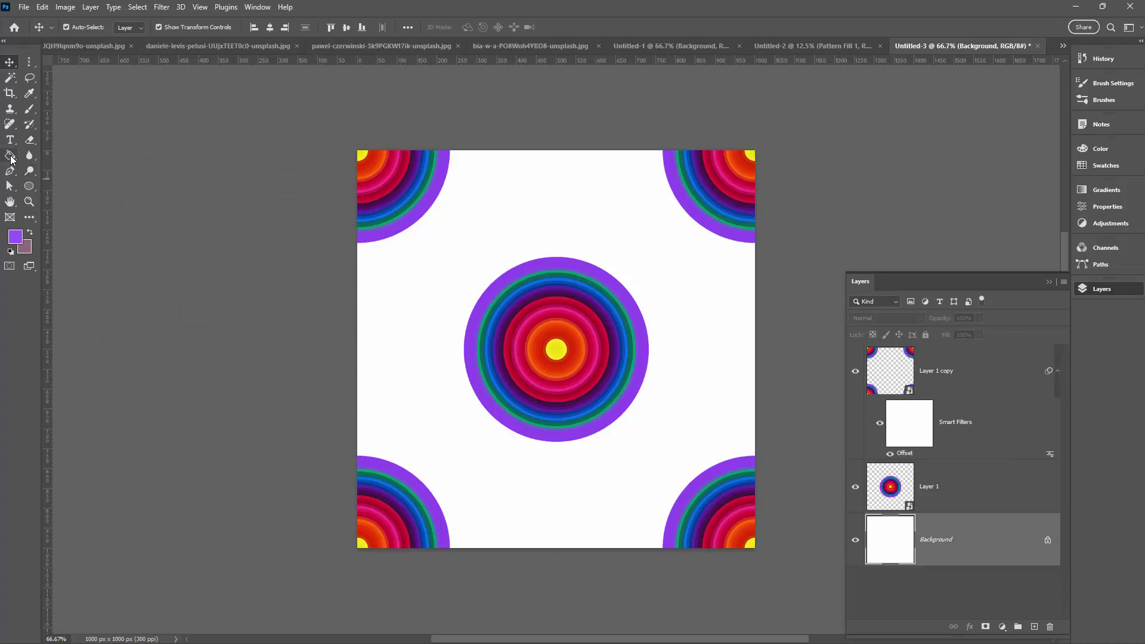
{"action": "left_click", "coordinate": [570, 491]}
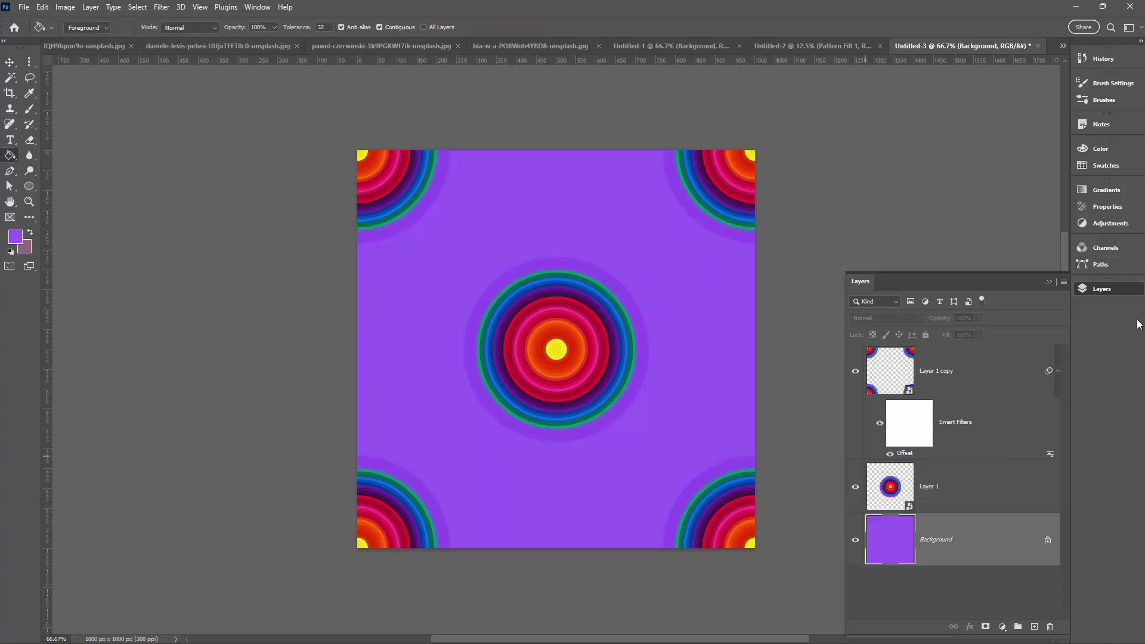
Step: Save the purple small-circle design as a new pattern under its suggested name
{"action": "left_click", "coordinate": [261, 9]}
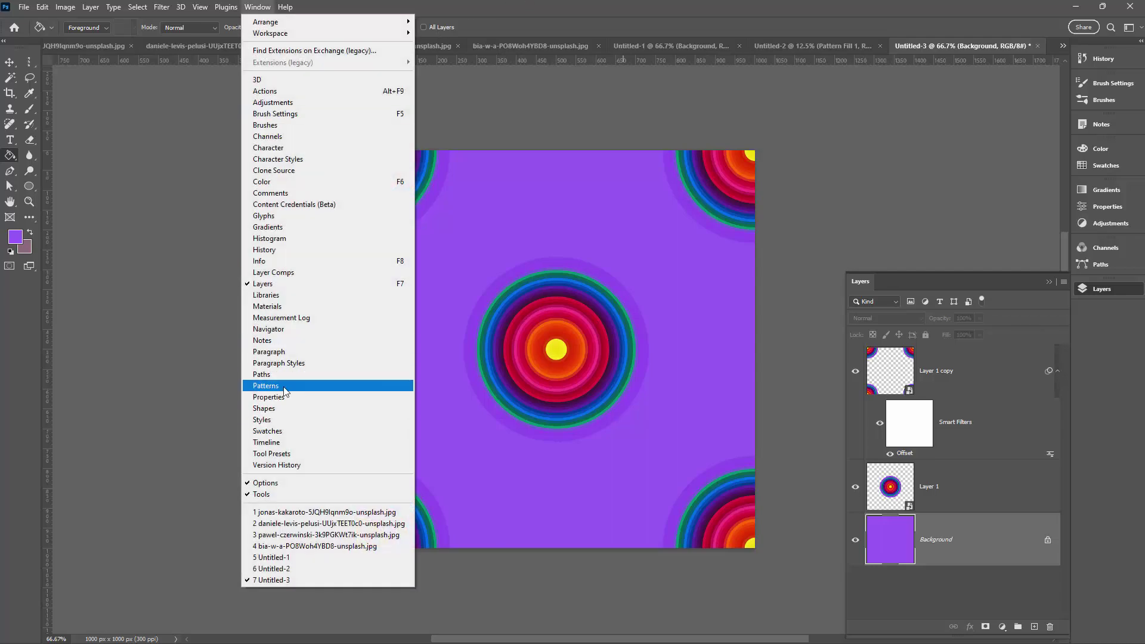
{"action": "left_click", "coordinate": [265, 386]}
{"action": "left_click", "coordinate": [1017, 453]}
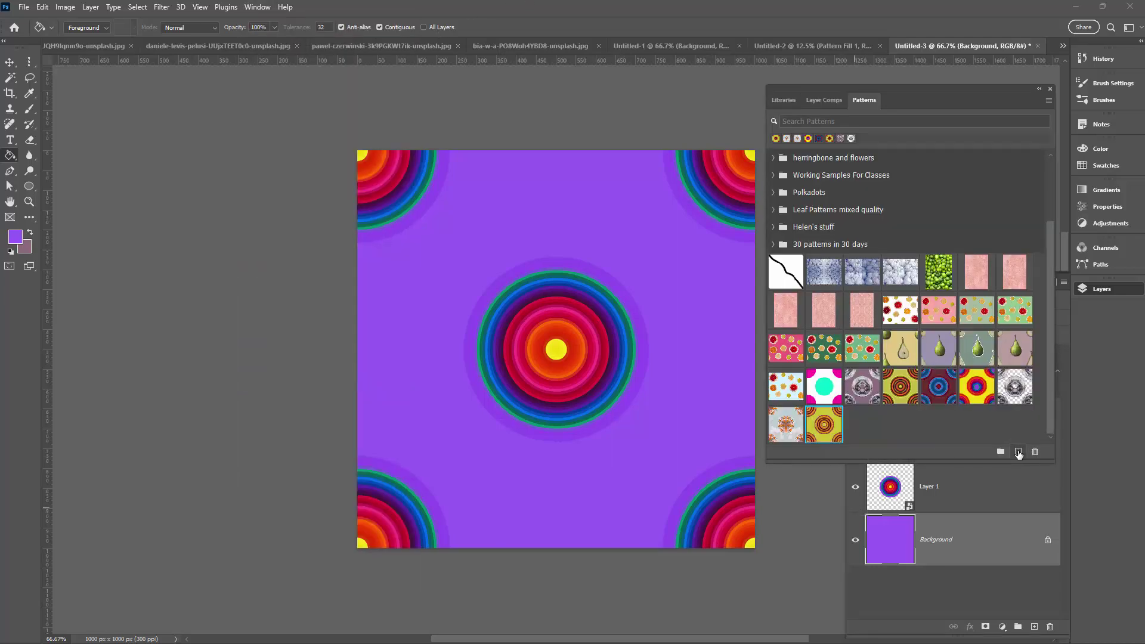
{"action": "left_click", "coordinate": [546, 328]}
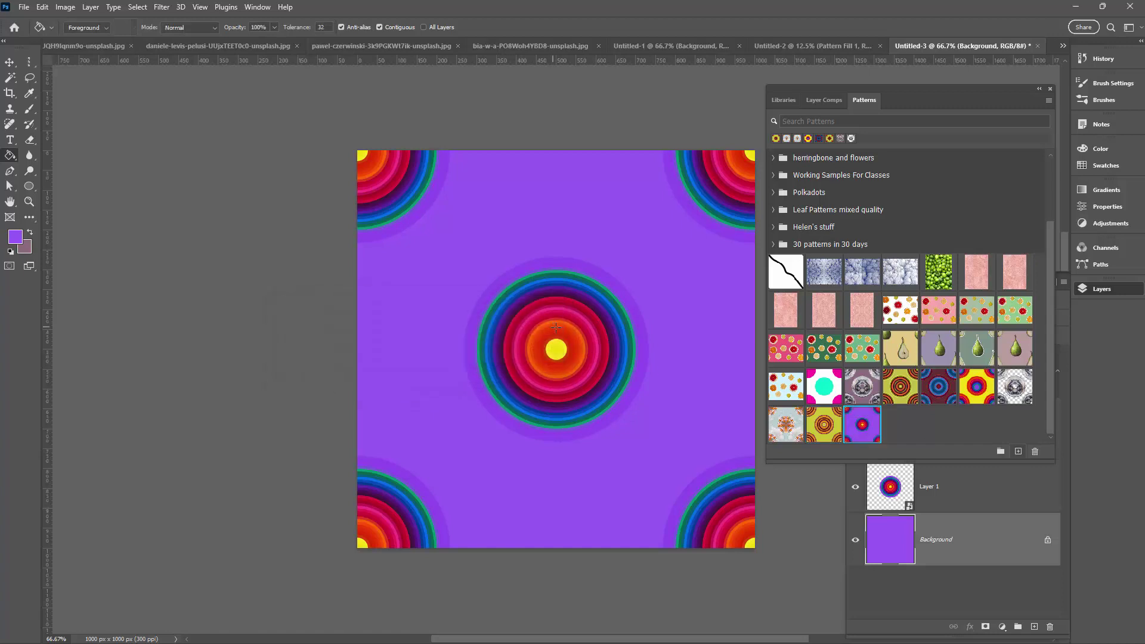
{"action": "left_click", "coordinate": [1051, 88]}
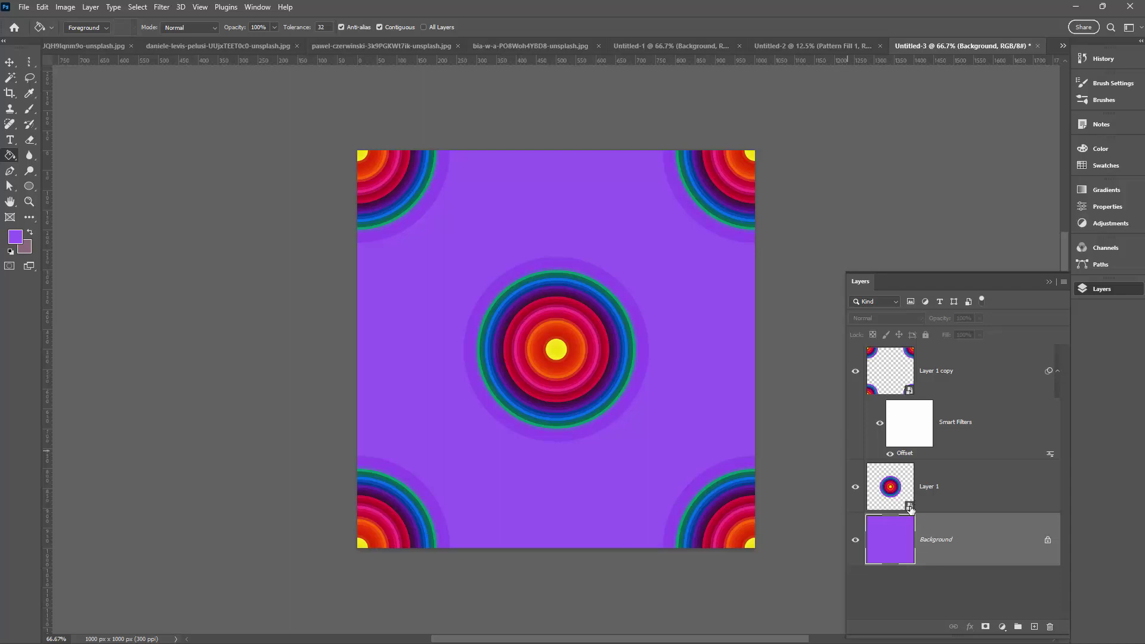
Step: Open the contents of the centre circle's smart object and enlarge the circle about its centre to about 143%
{"action": "double_click", "coordinate": [910, 507]}
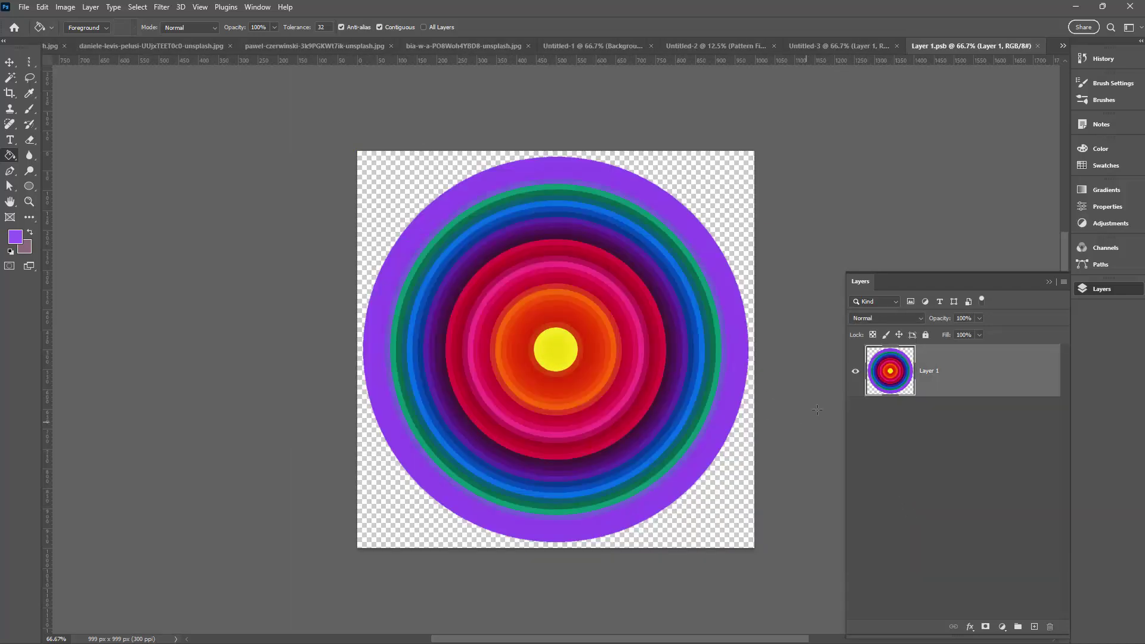
{"action": "key", "text": "v"}
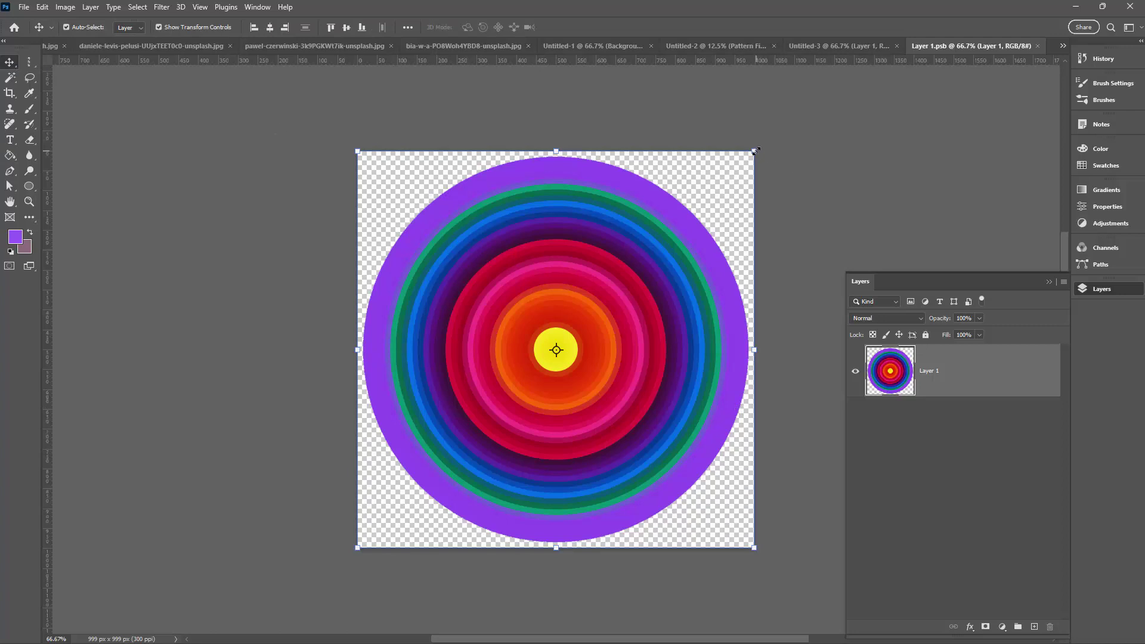
{"action": "left_click_drag", "start_coordinate": [756, 150], "coordinate": [829, 73]}
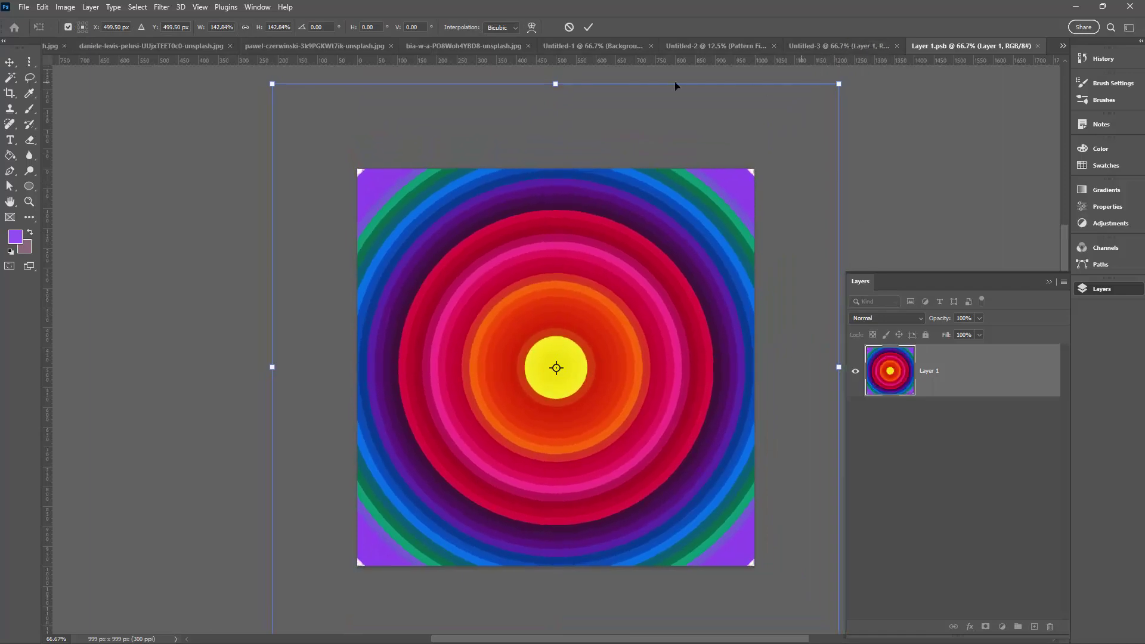
{"action": "left_click", "coordinate": [589, 27]}
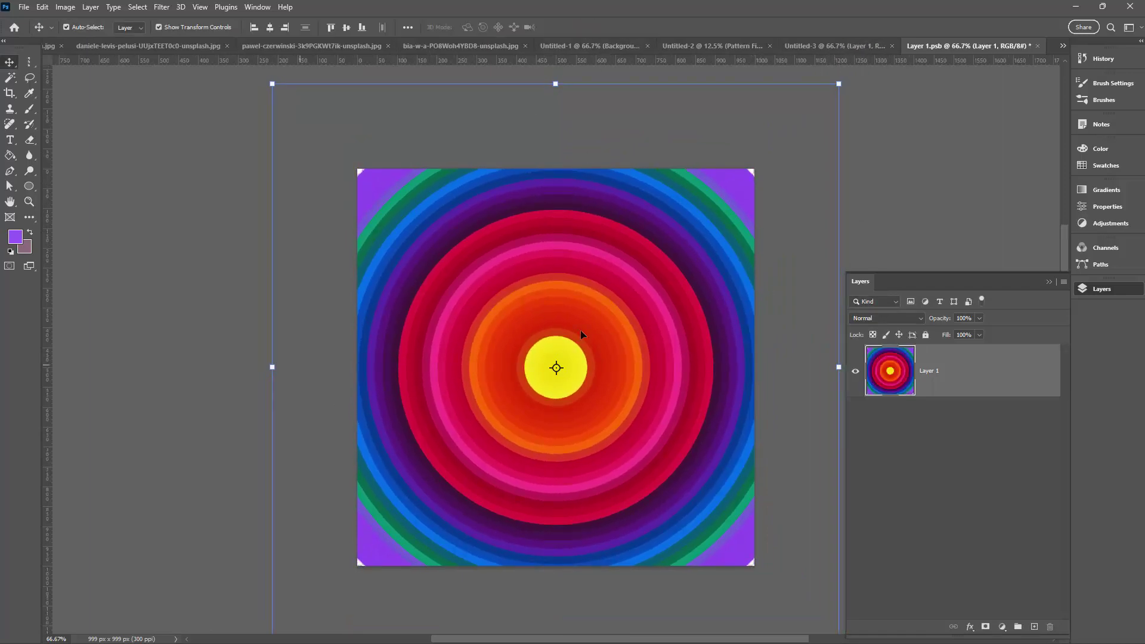
Step: Expand the smart object's canvas with Reveal All to fit the whole circle, and close it saving the changes
{"action": "left_click", "coordinate": [65, 7]}
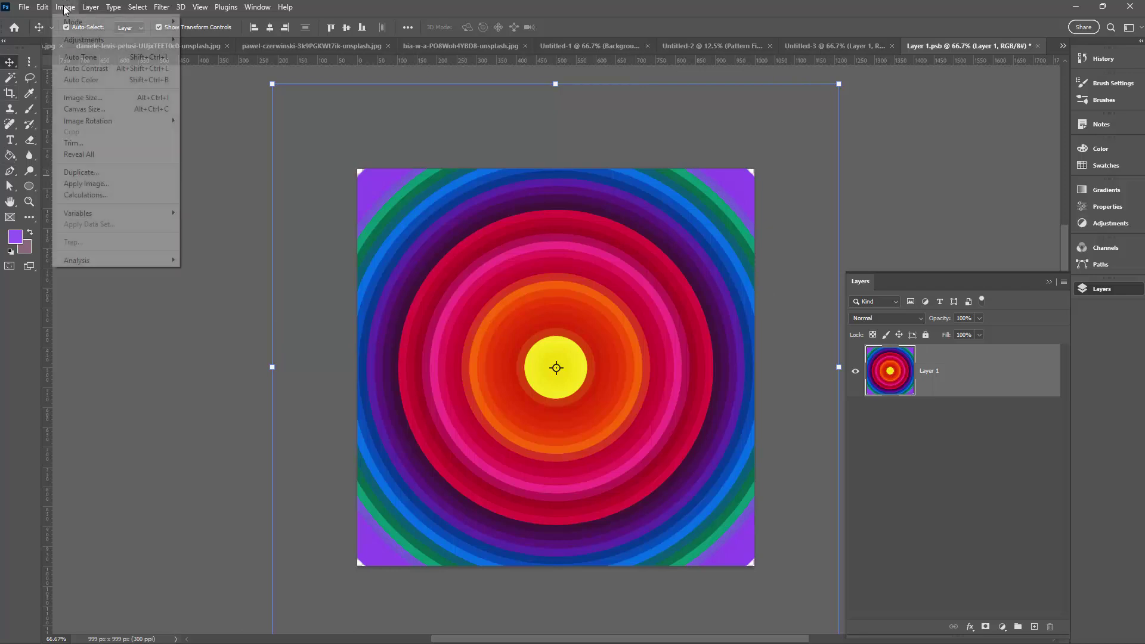
{"action": "left_click", "coordinate": [86, 156]}
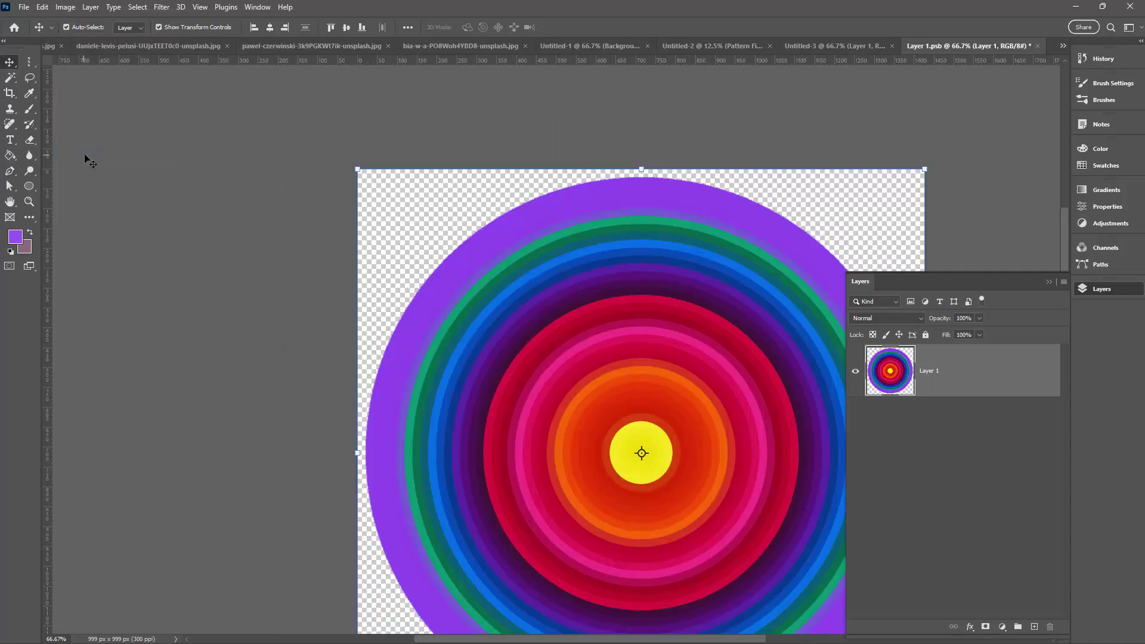
{"action": "left_click", "coordinate": [1038, 46]}
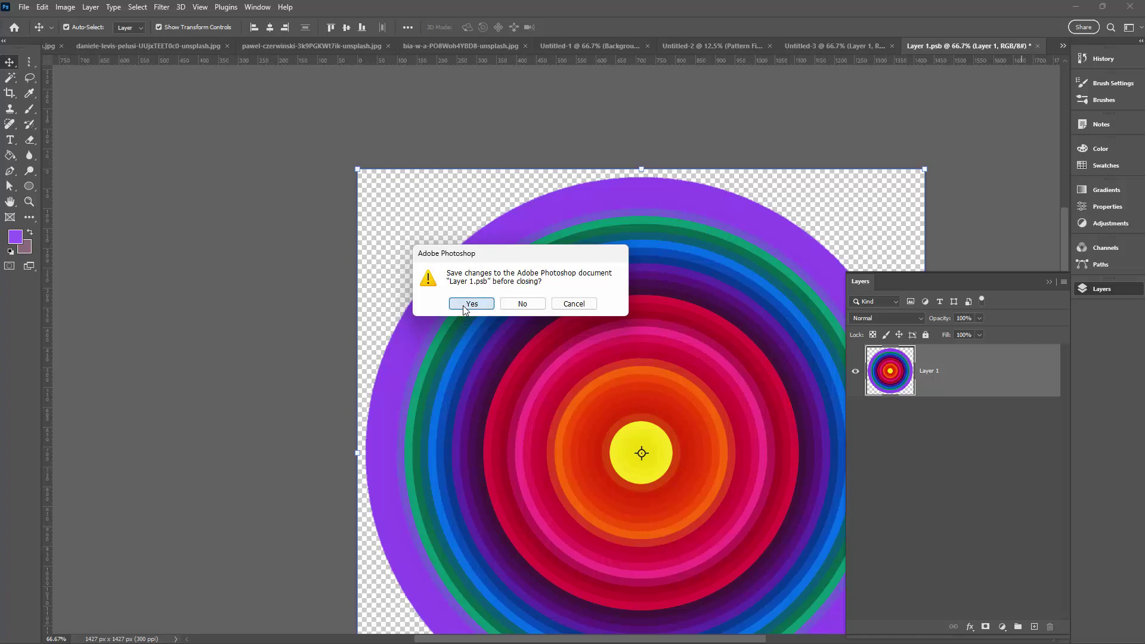
{"action": "left_click", "coordinate": [464, 305]}
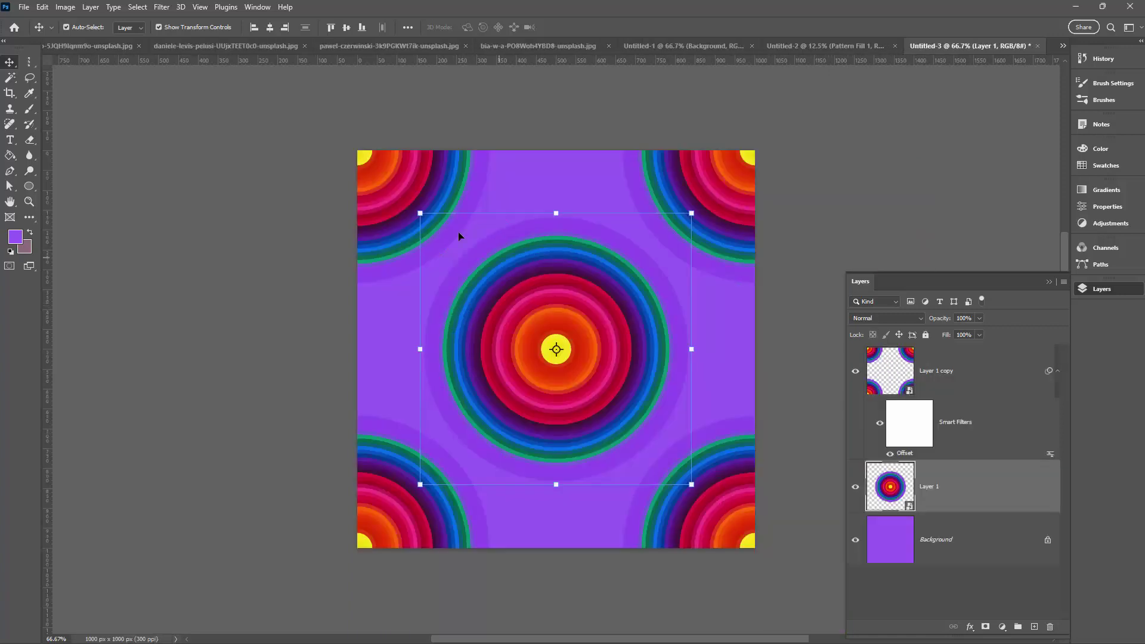
Step: Save the design with the enlarged circles as another new pattern under its suggested name
{"action": "left_click", "coordinate": [798, 356]}
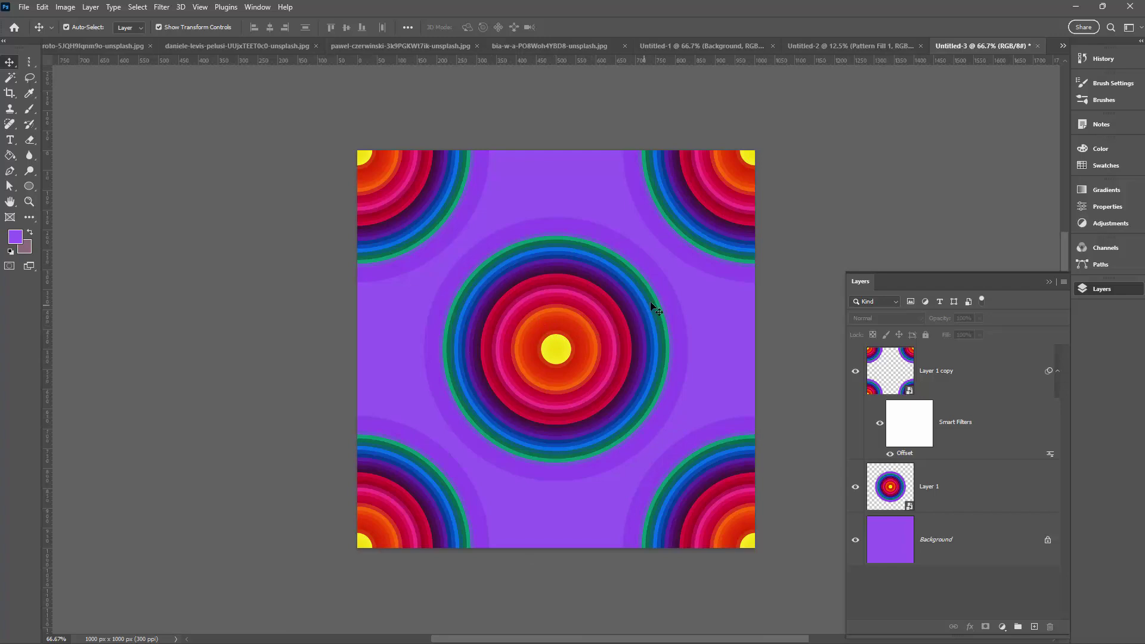
{"action": "left_click", "coordinate": [257, 7]}
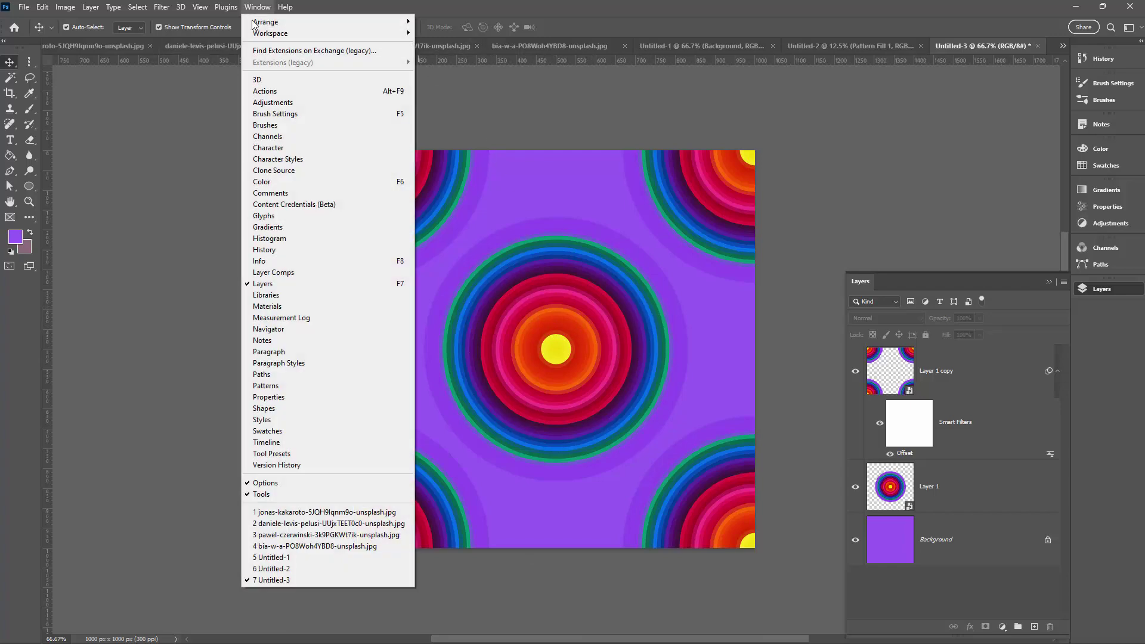
{"action": "left_click", "coordinate": [294, 387]}
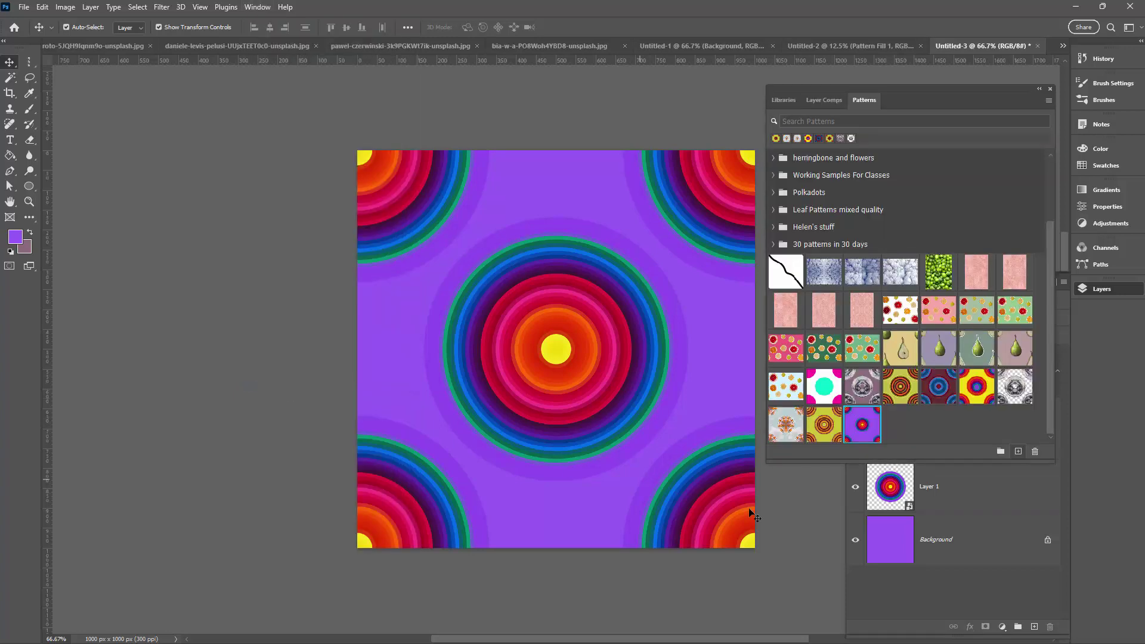
{"action": "left_click", "coordinate": [1018, 452]}
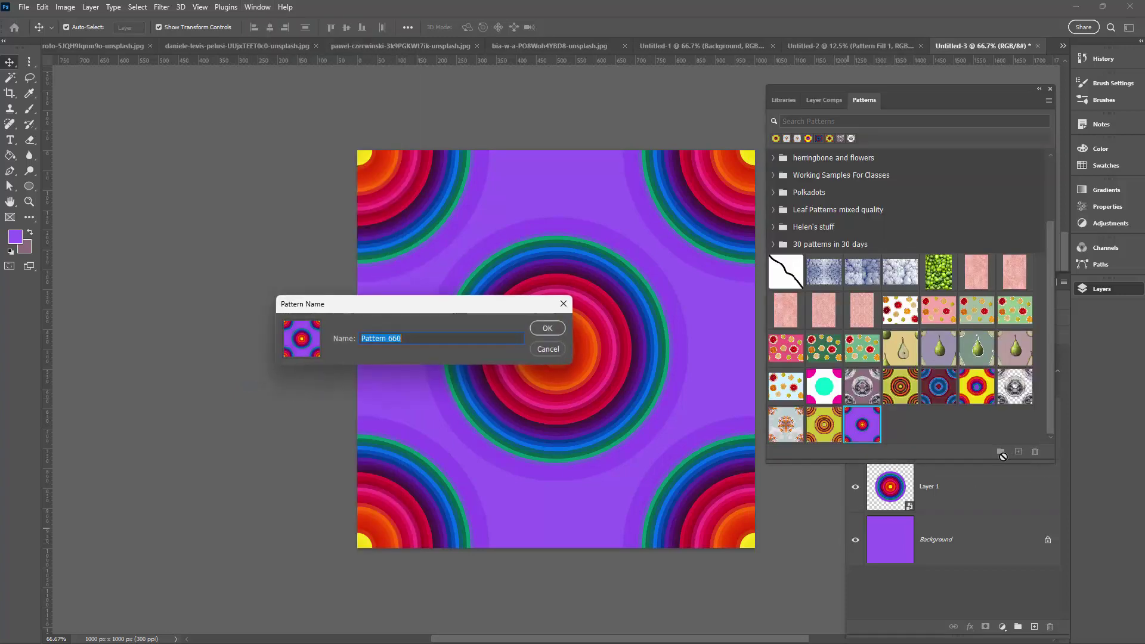
{"action": "left_click", "coordinate": [554, 332]}
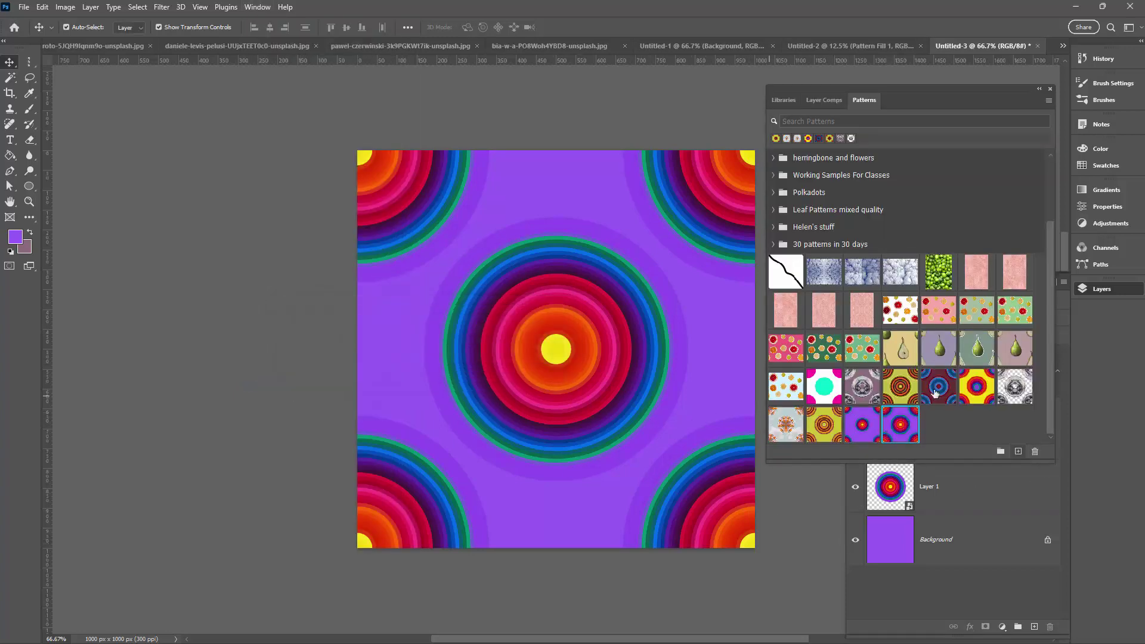
Step: In the Untitled-2 document, try the small-circle purple pattern on the fill layer and replace it with the larger-circle version
{"action": "left_click", "coordinate": [844, 46]}
{"action": "left_click_drag", "start_coordinate": [862, 424], "coordinate": [760, 399]}
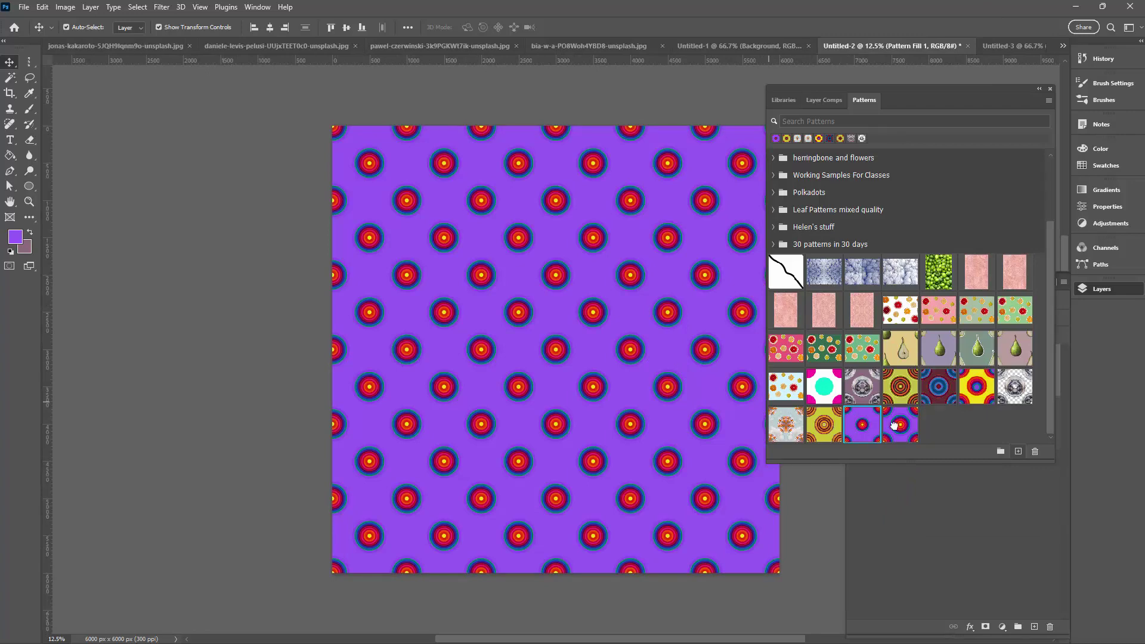
{"action": "left_click_drag", "start_coordinate": [900, 427], "coordinate": [574, 340]}
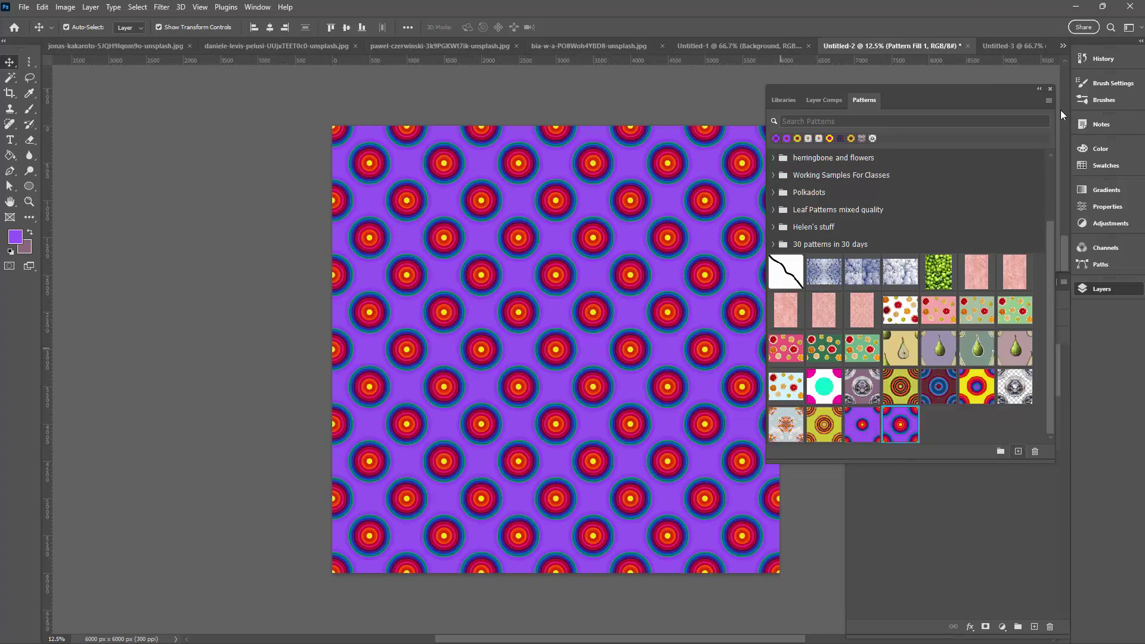
{"action": "left_click", "coordinate": [1050, 88]}
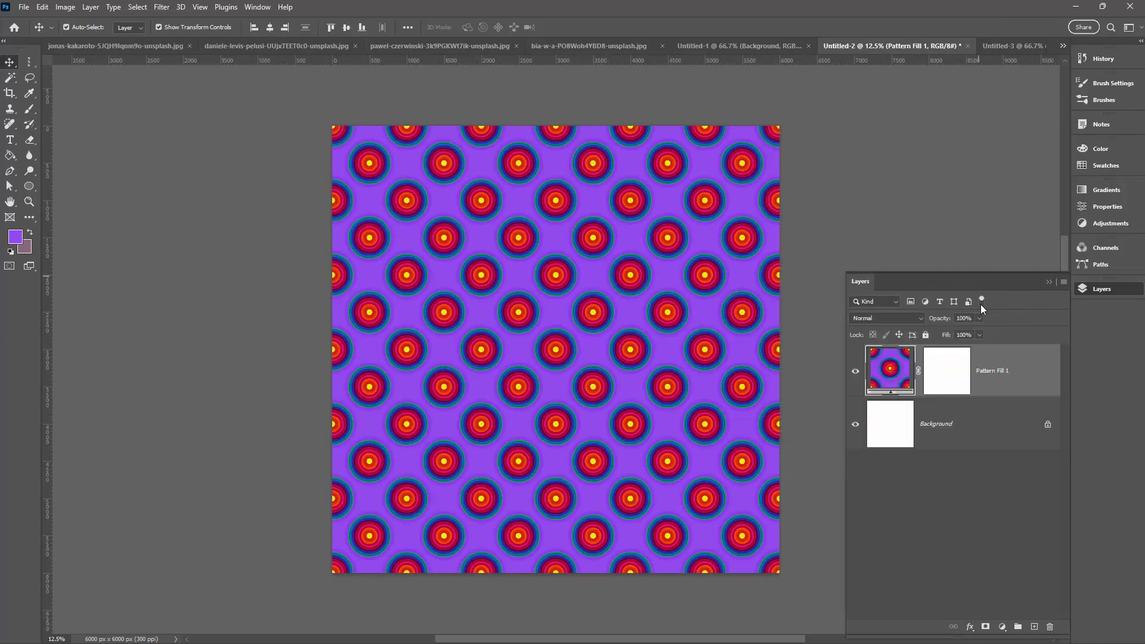